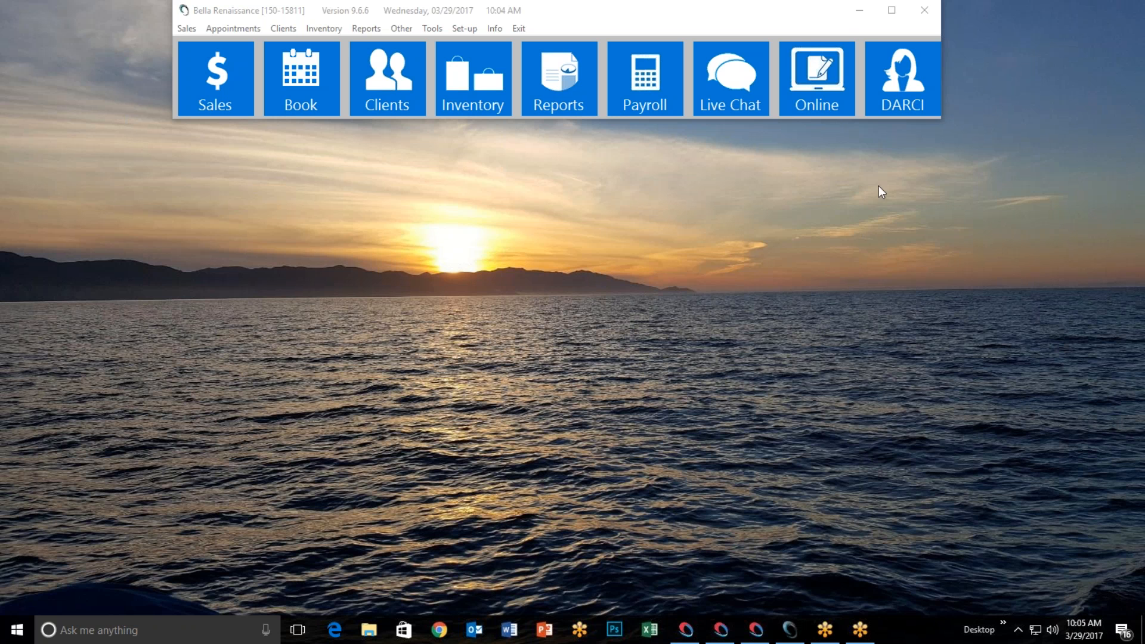
Open the Setup Darci window from the DARCI tile on the main toolbar
click(904, 88)
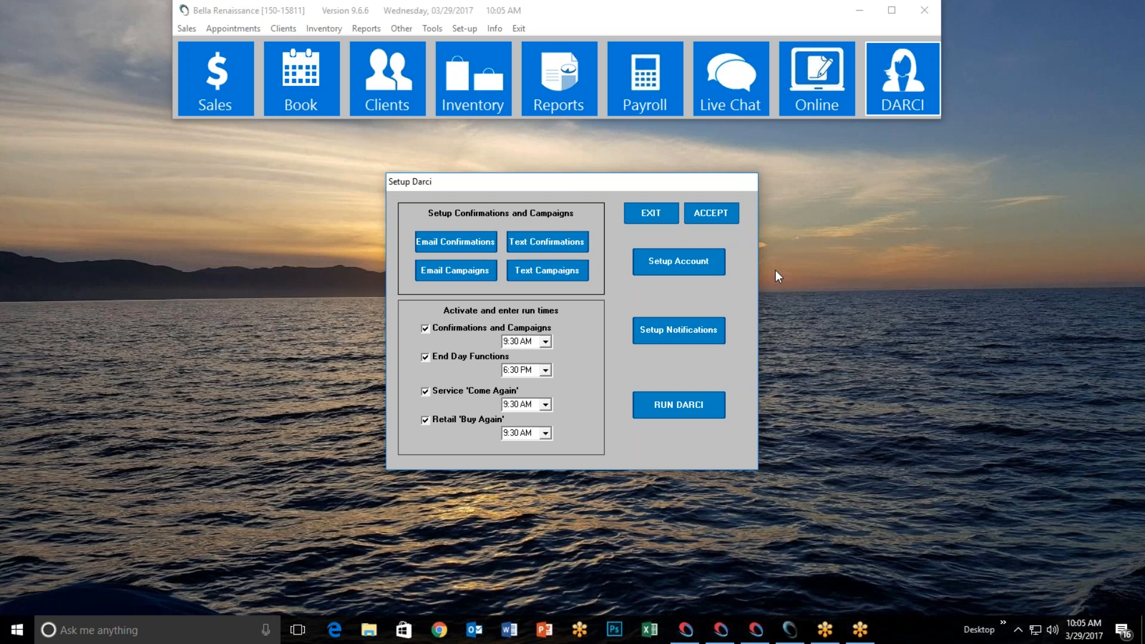
Open Setup Account to display the salon's DARCI account information and social links
click(677, 269)
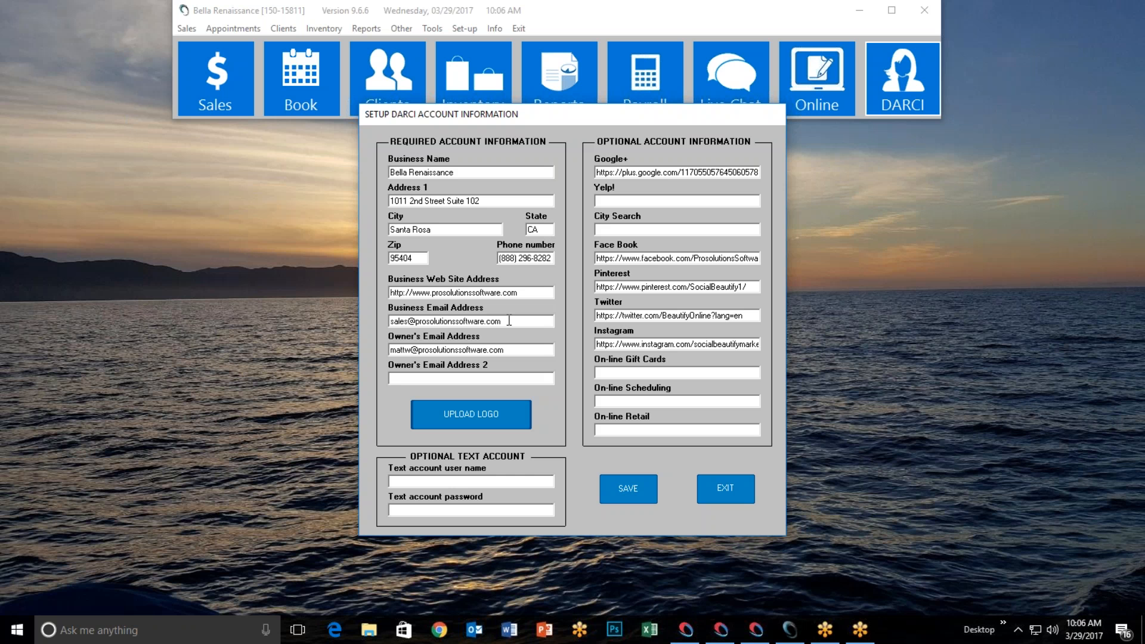
drag(509, 321, 359, 326)
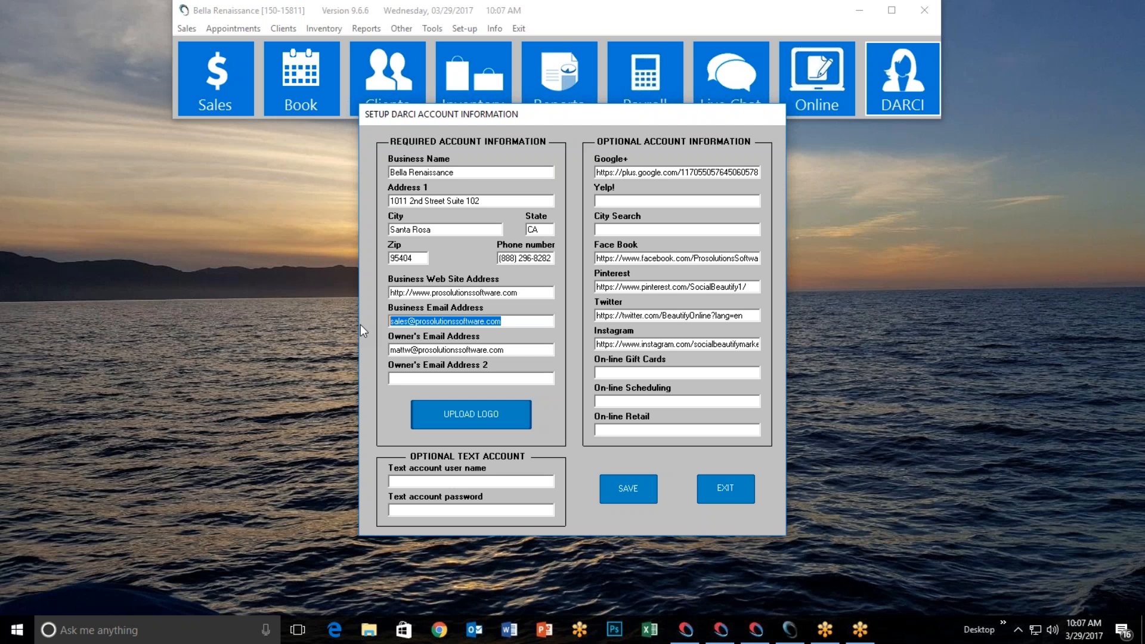
click(515, 322)
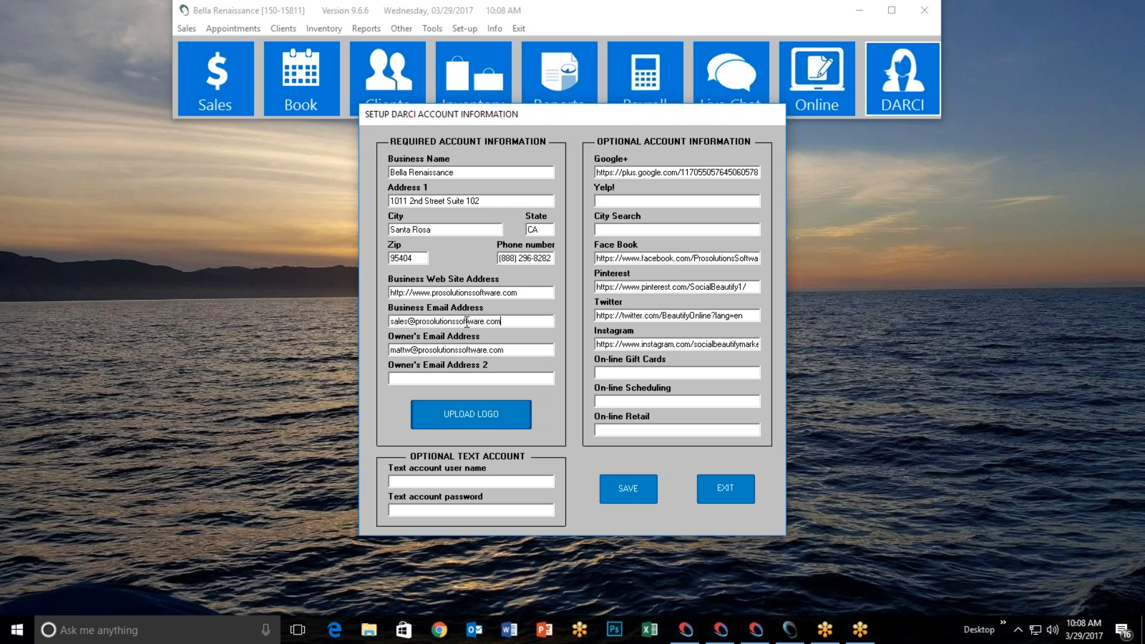
click(522, 322)
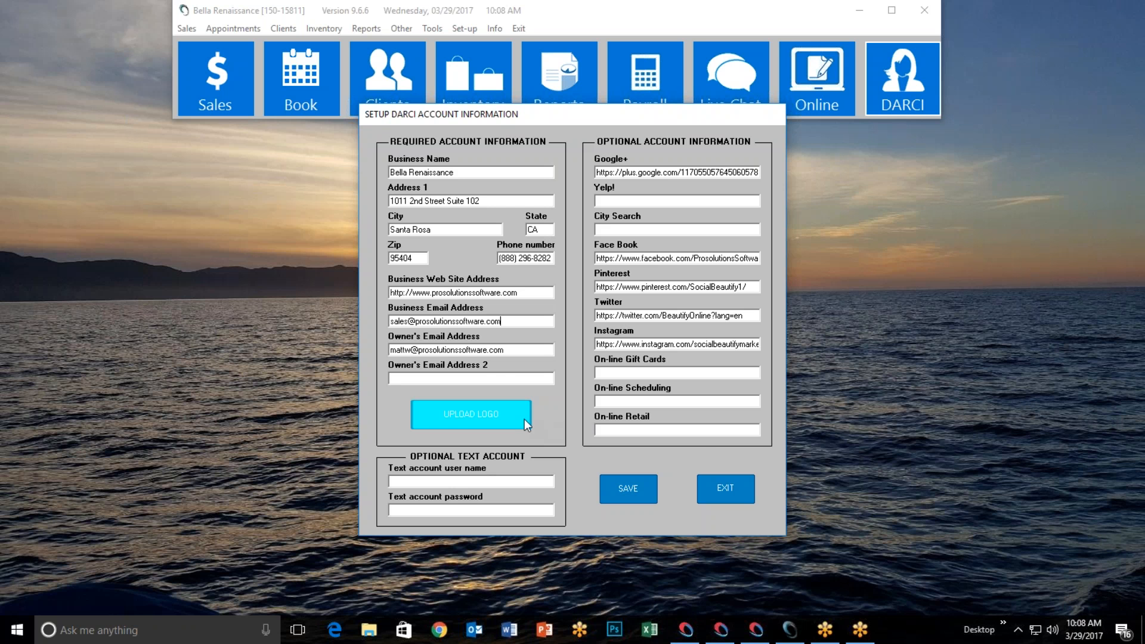
Browse for a logo but cancel and close the upload window unchanged, then switch to Outlook
click(464, 412)
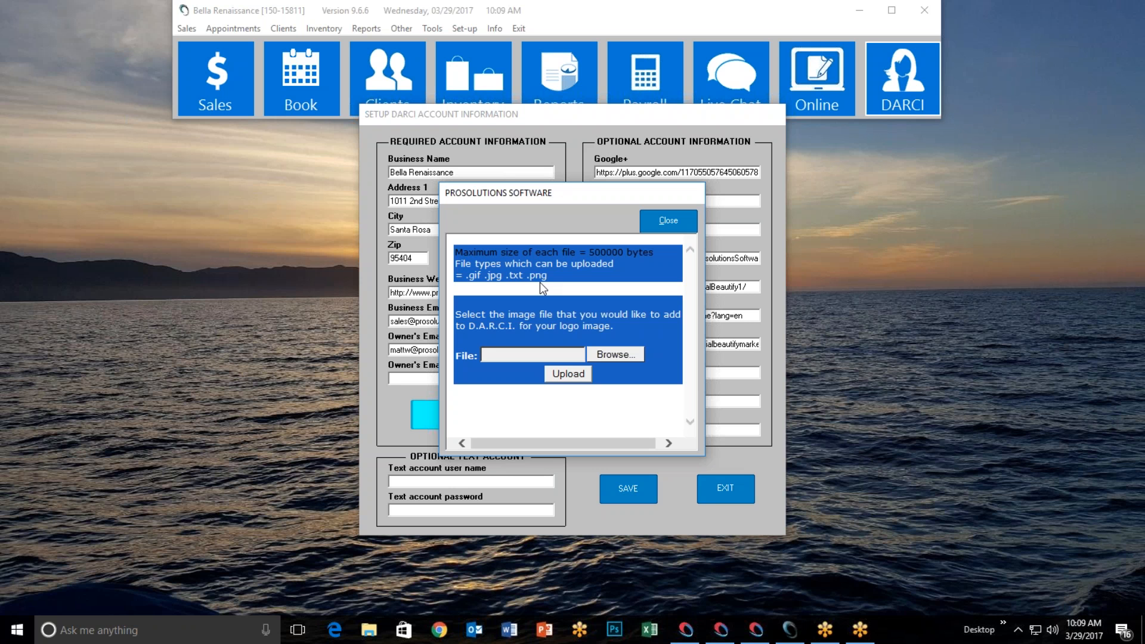
click(616, 356)
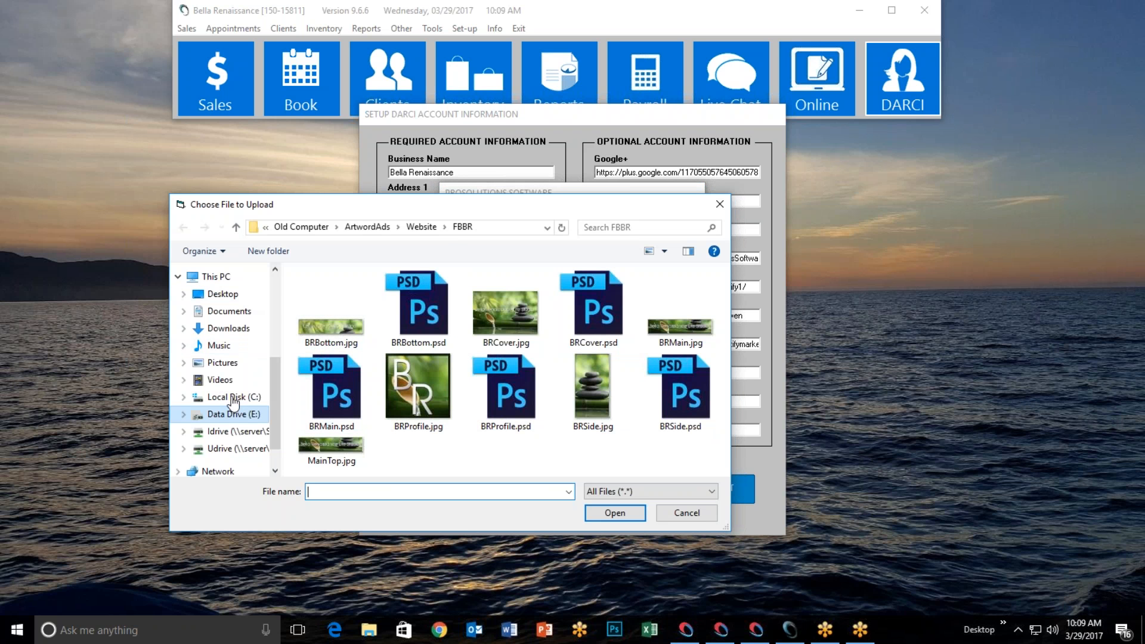
click(687, 513)
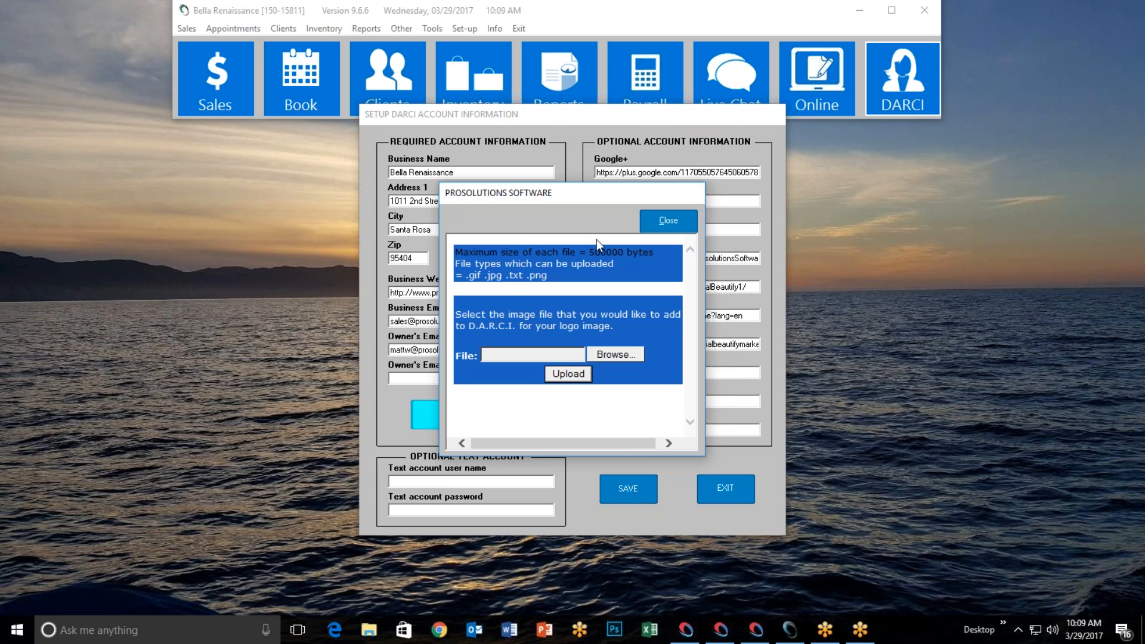
click(668, 221)
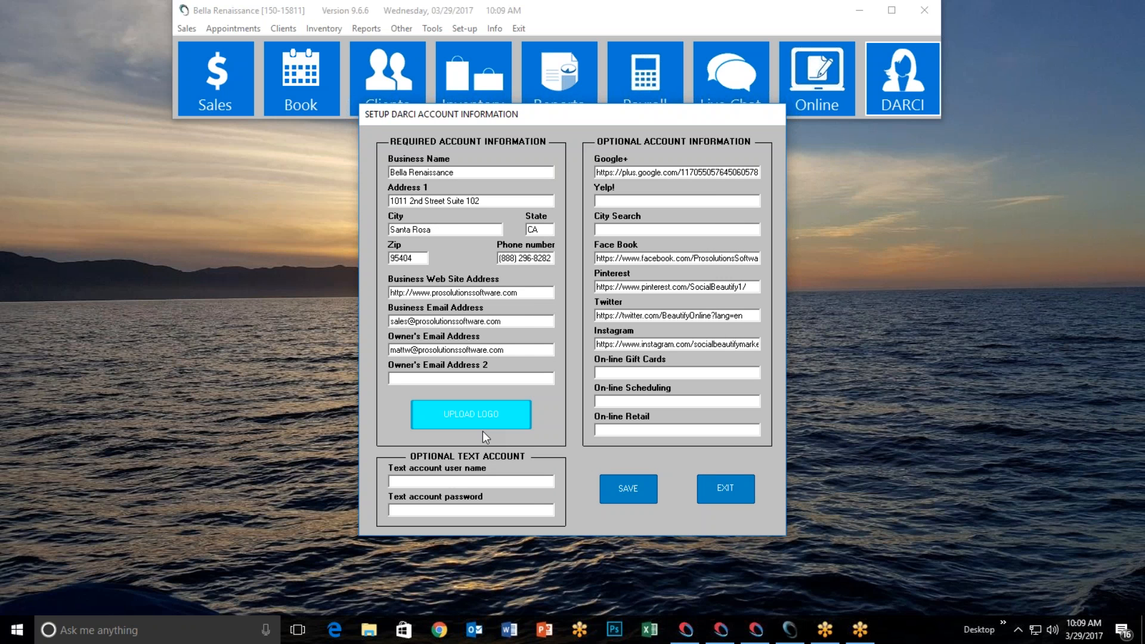
click(474, 630)
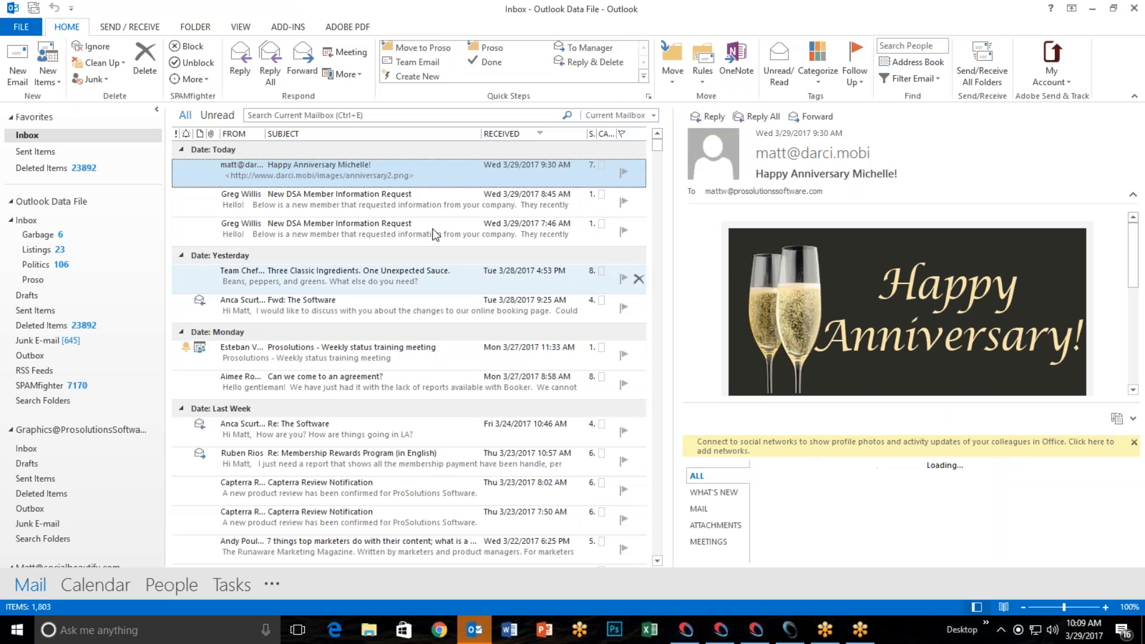
Read through the DARCI anniversary email and its images, dismiss the reminder, and close it
double_click(369, 179)
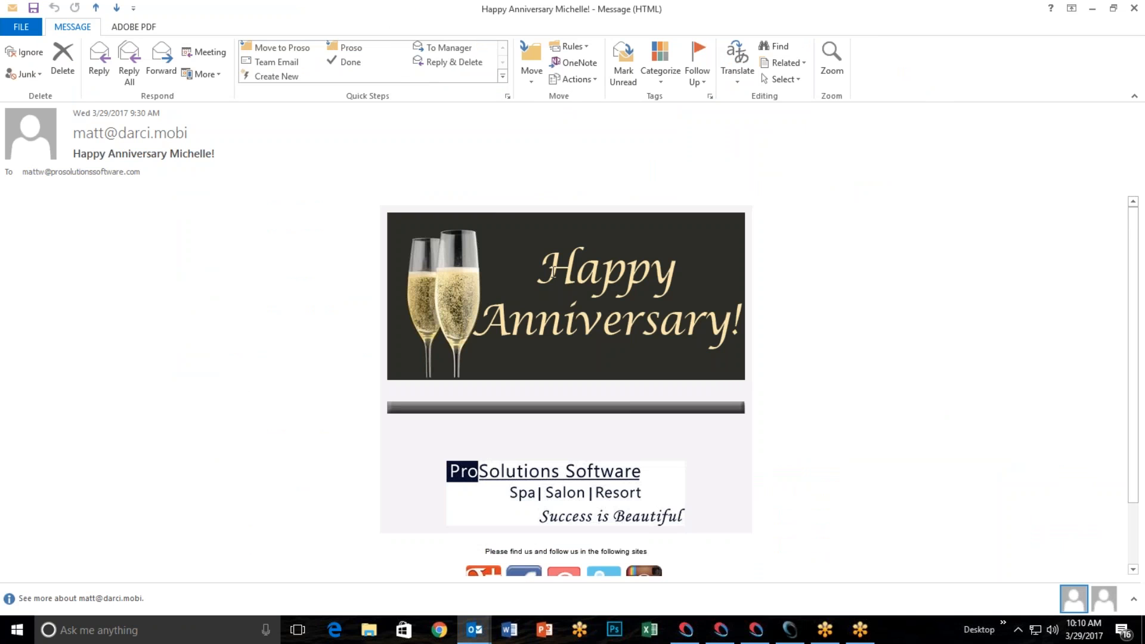
scroll(797, 313, down, 1)
scroll(797, 313, down, 2)
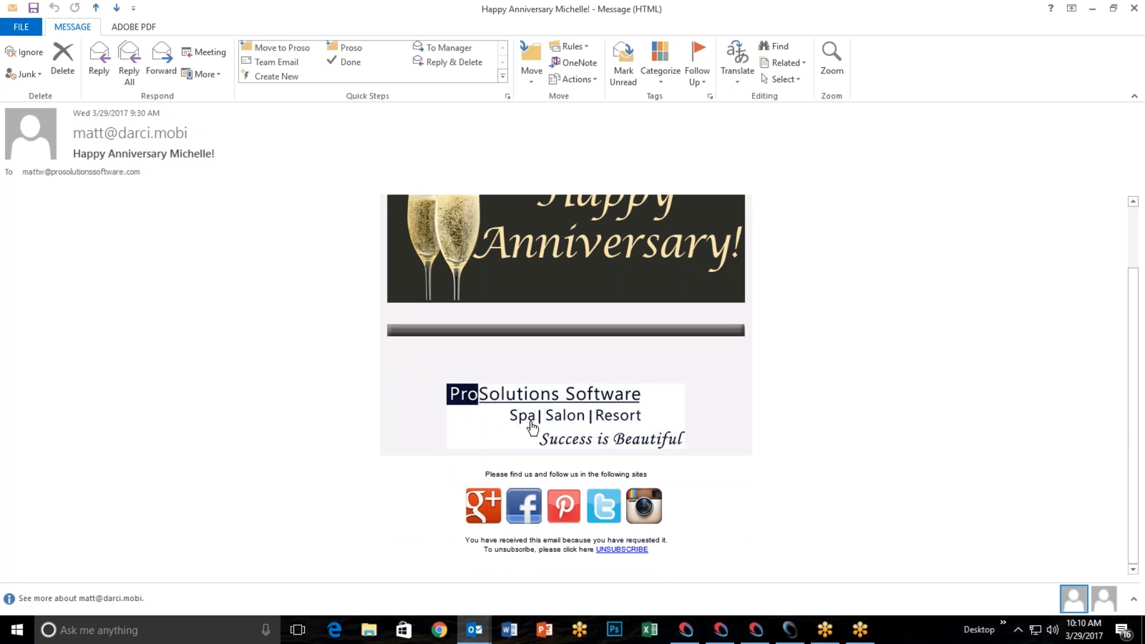
scroll(776, 429, up, 3)
scroll(806, 404, down, 3)
scroll(781, 420, up, 3)
scroll(746, 457, down, 3)
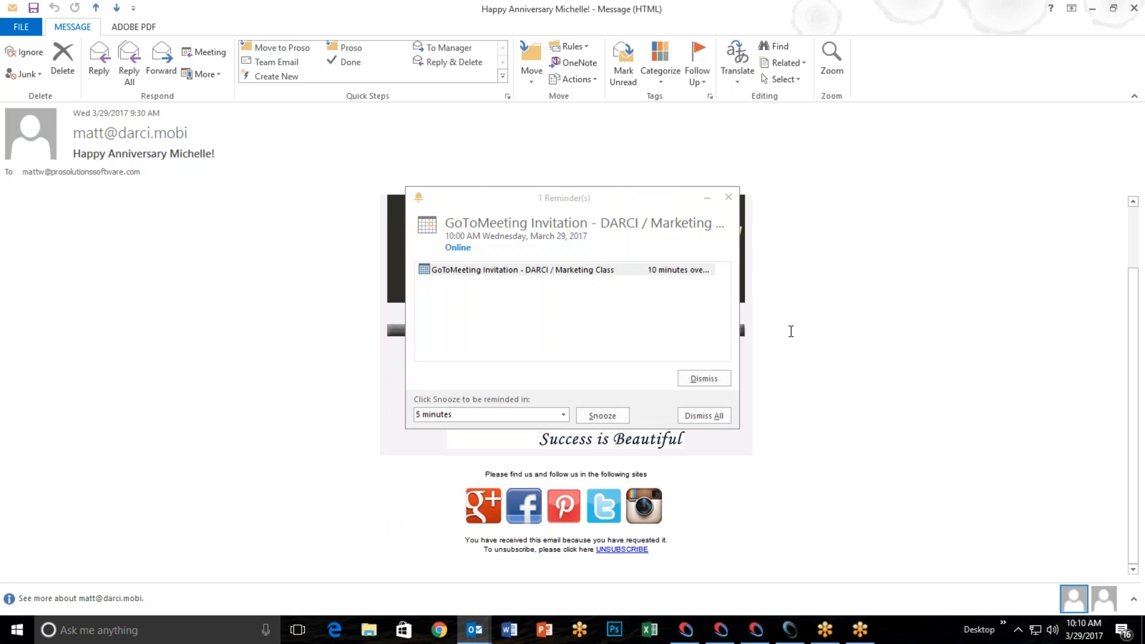
click(708, 198)
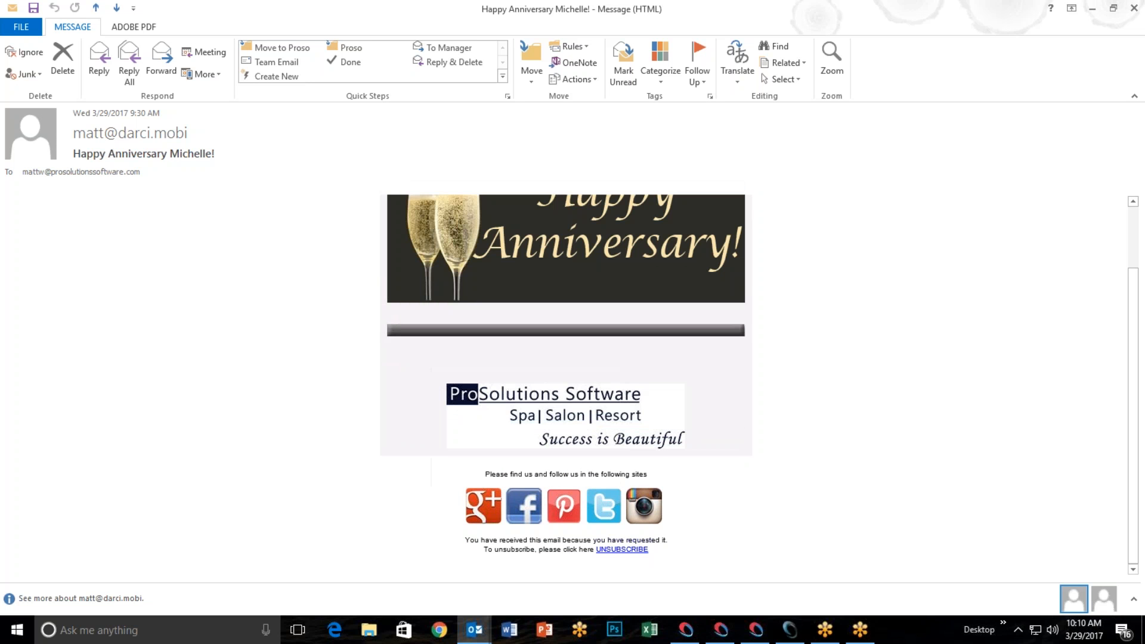
click(1134, 8)
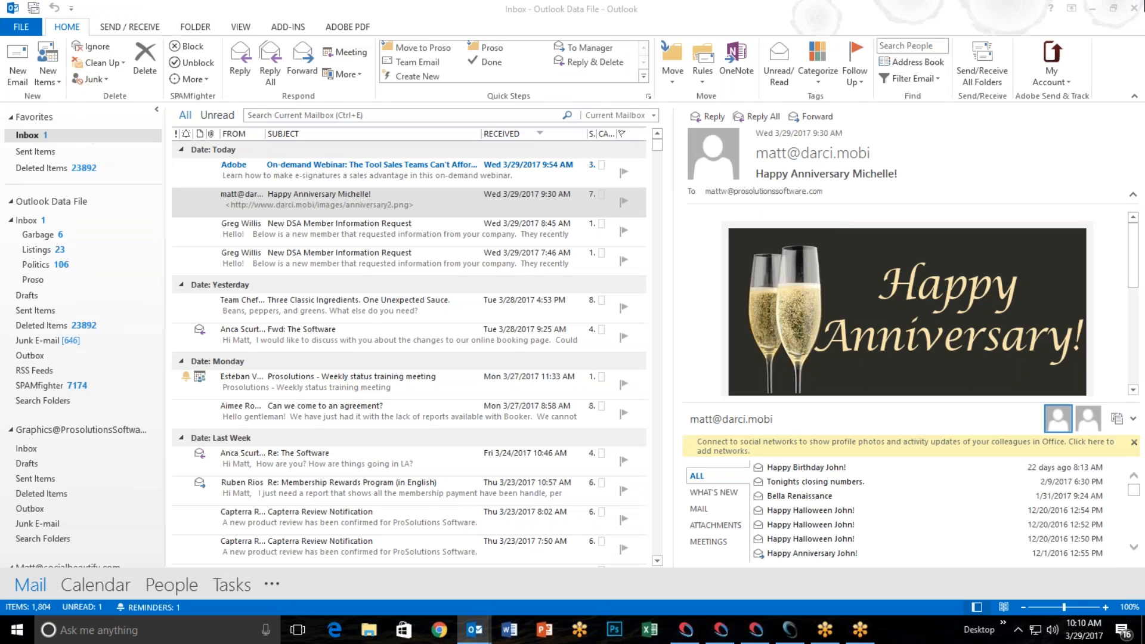
Minimize Outlook to return to the DARCI account information form
click(1093, 8)
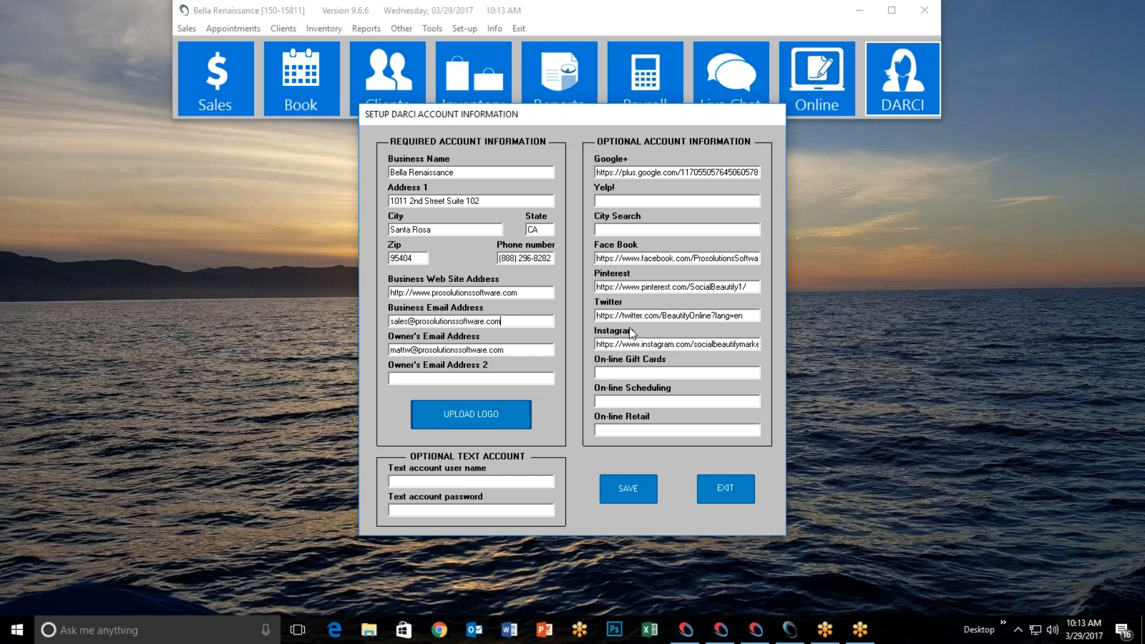
Save the DARCI account information, acknowledge the saved message, and exit the form
click(630, 493)
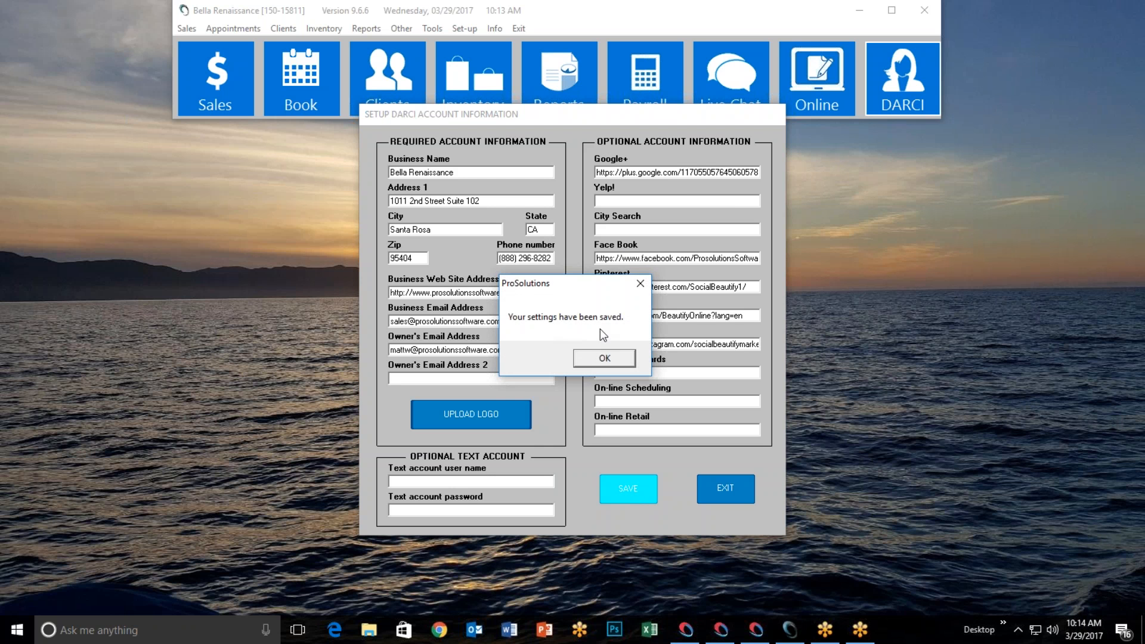
click(602, 358)
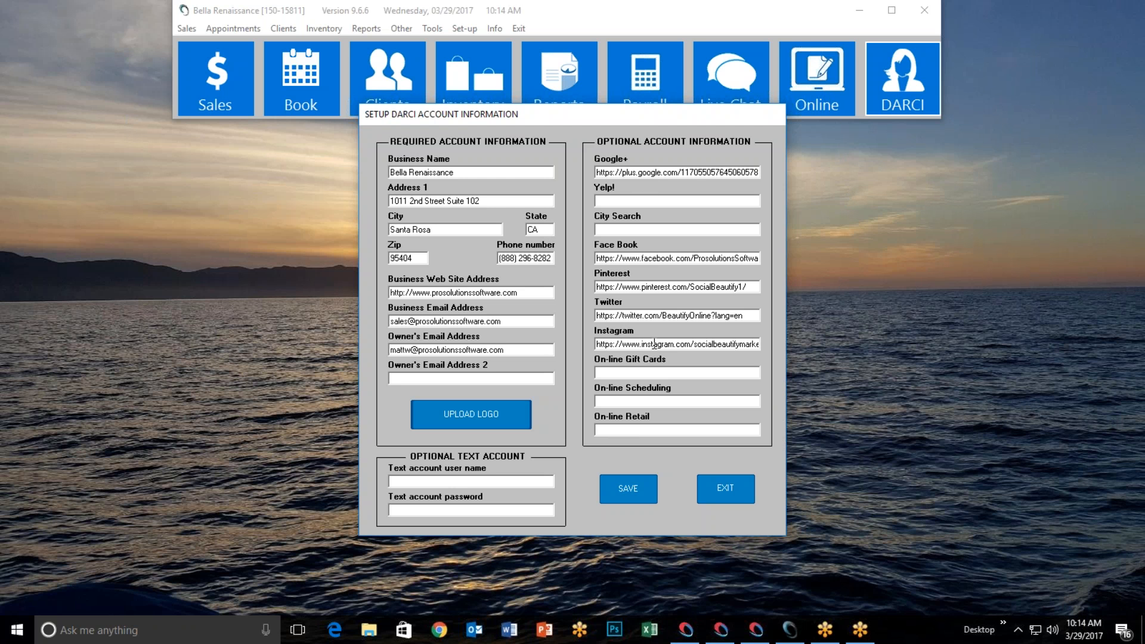
click(739, 493)
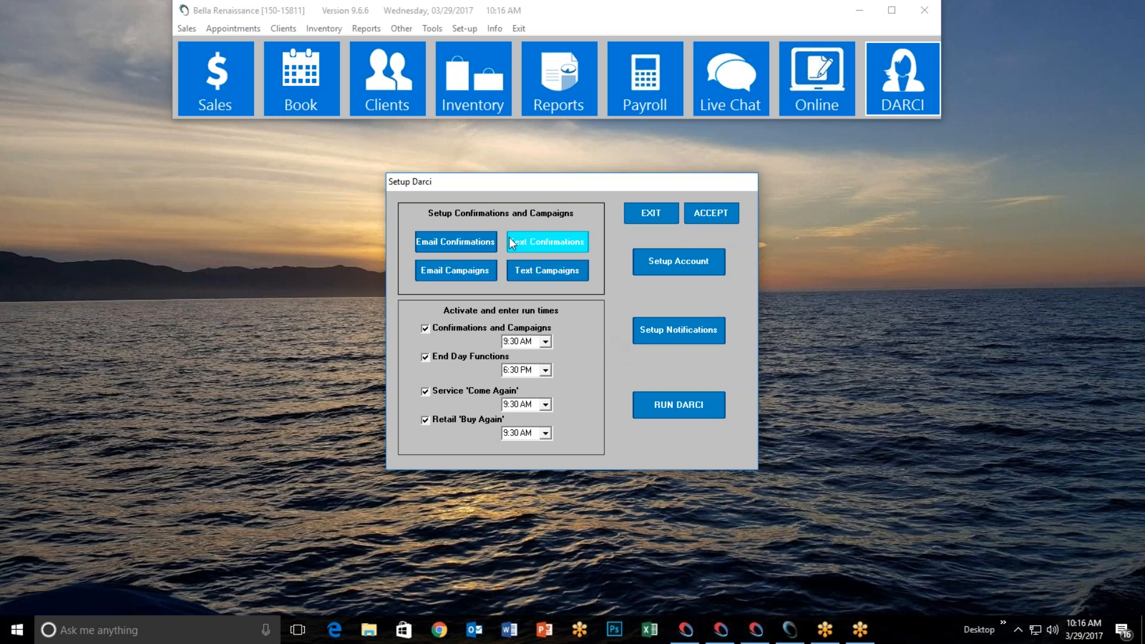
Clear the 'Reminder for <CF>!' subject and greeting, exit without saving, and reopen to confirm they remain
click(468, 245)
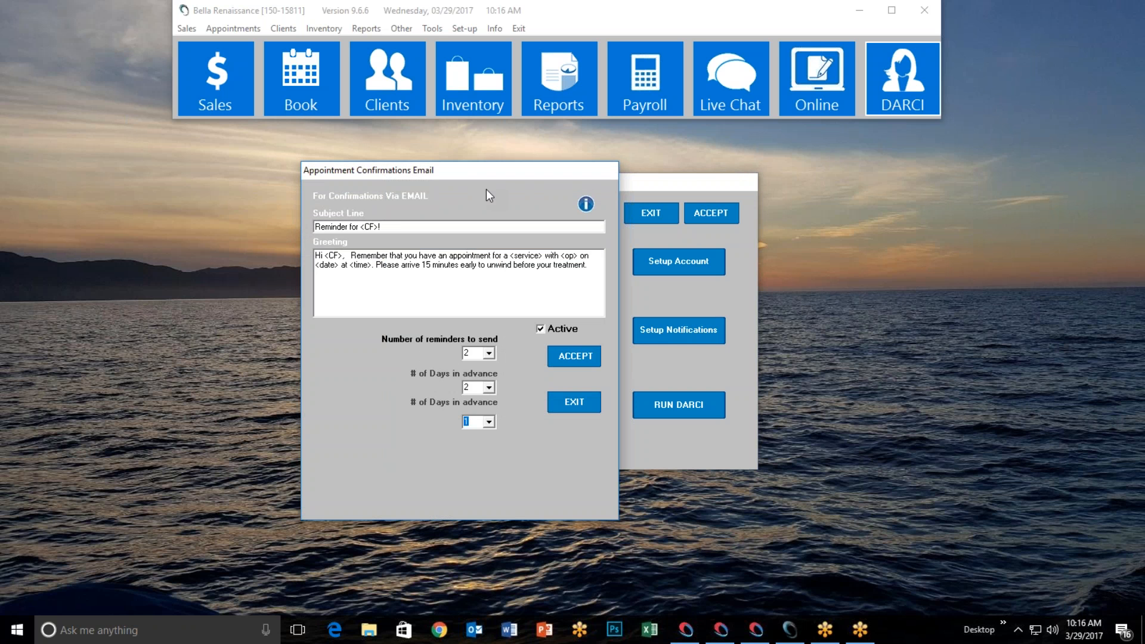
drag(420, 228, 210, 235)
key(BackSpace)
drag(590, 265, 279, 246)
key(BackSpace)
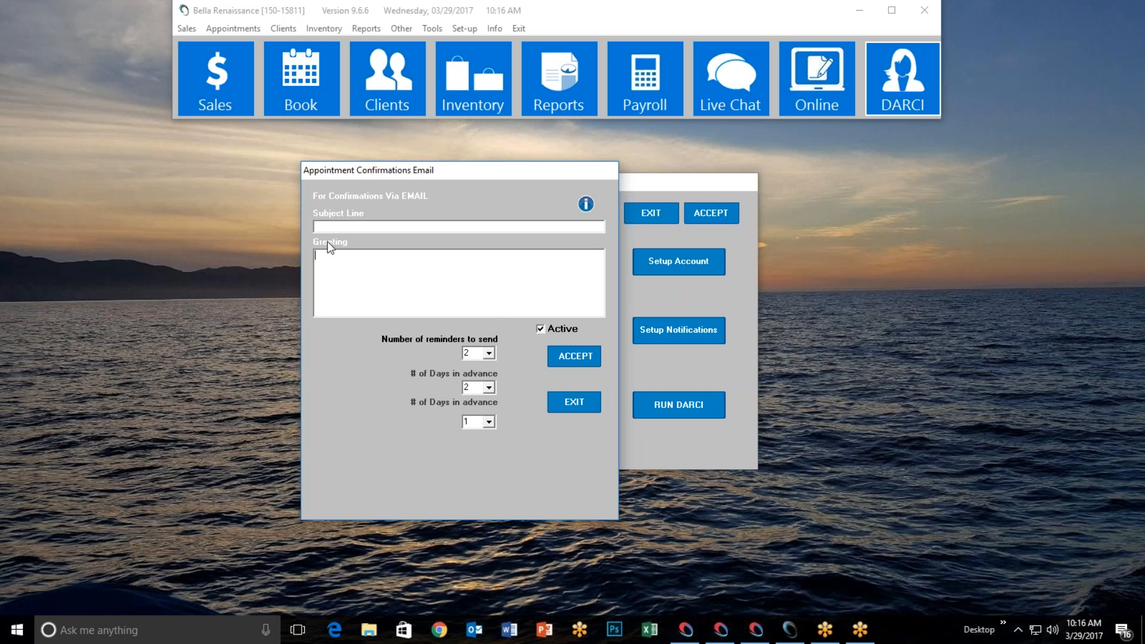
click(573, 406)
click(451, 243)
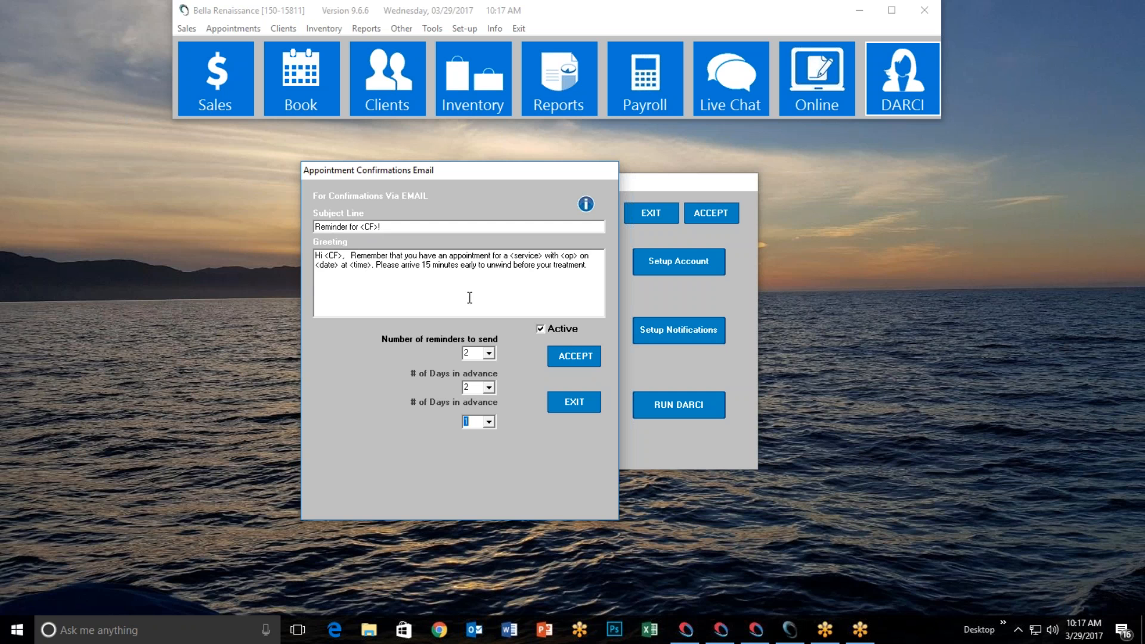
View the example confirmation message with its field codes, then close it
click(586, 206)
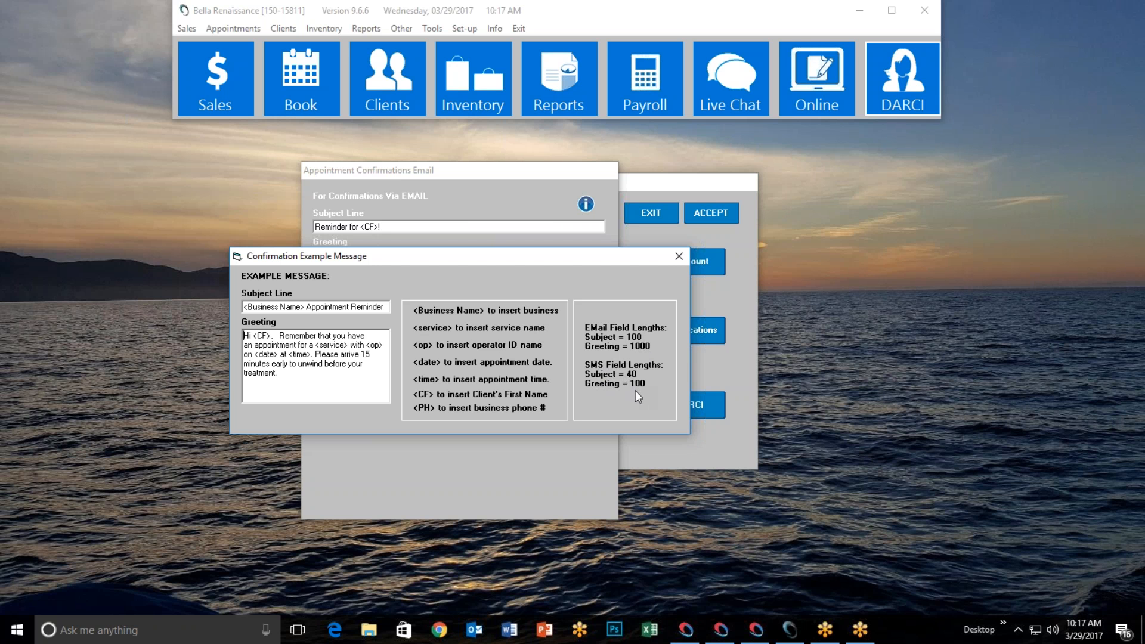
click(679, 257)
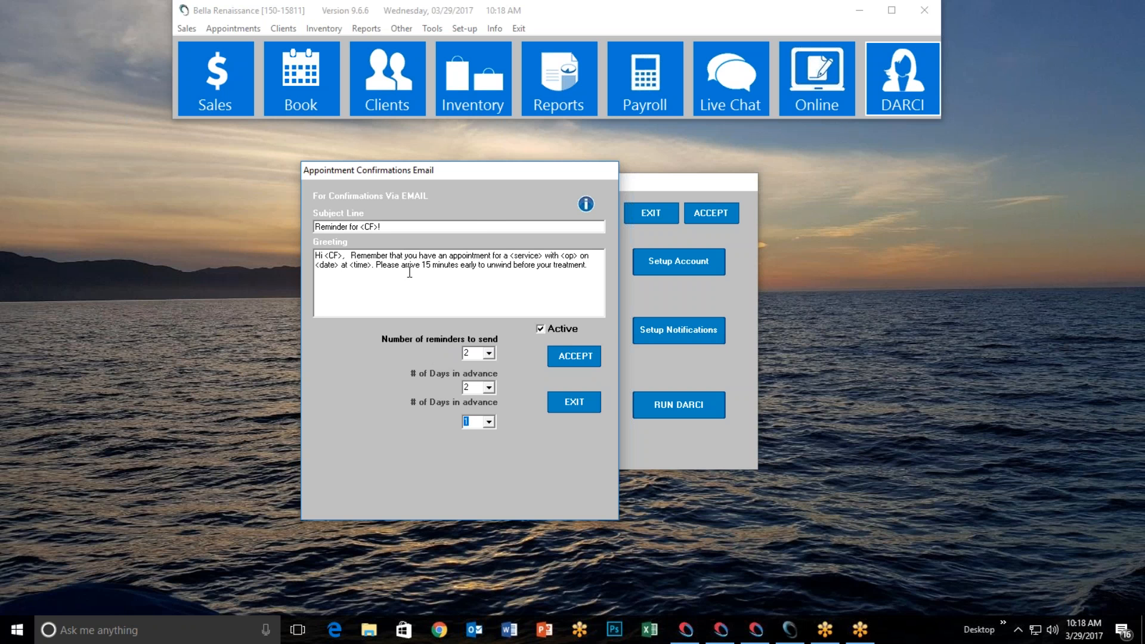
click(490, 353)
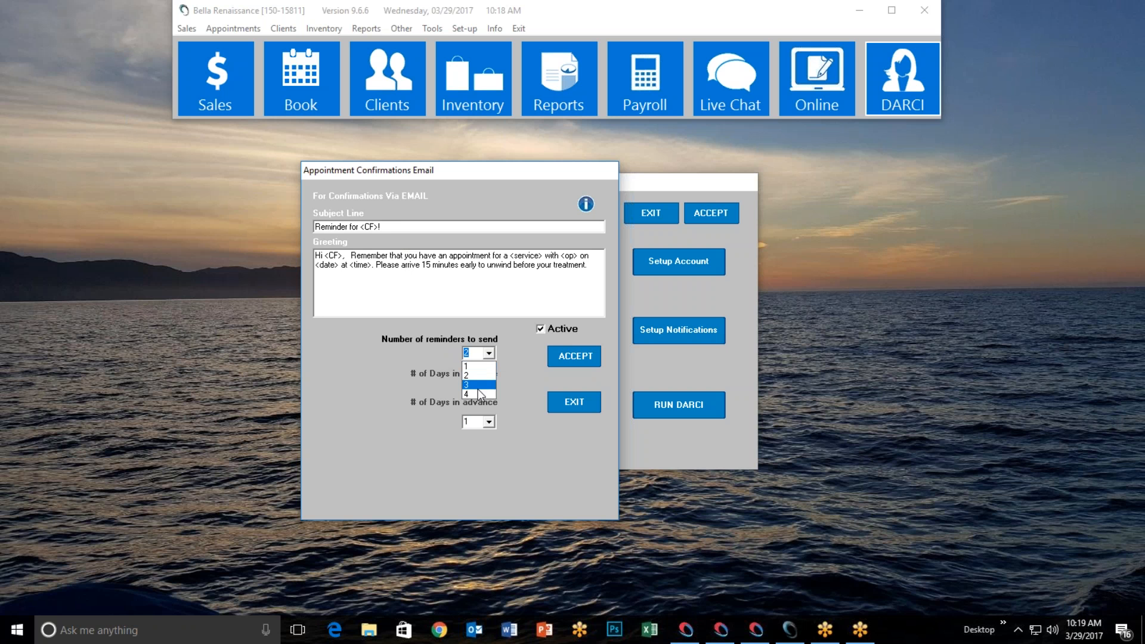
click(477, 376)
click(489, 353)
click(476, 365)
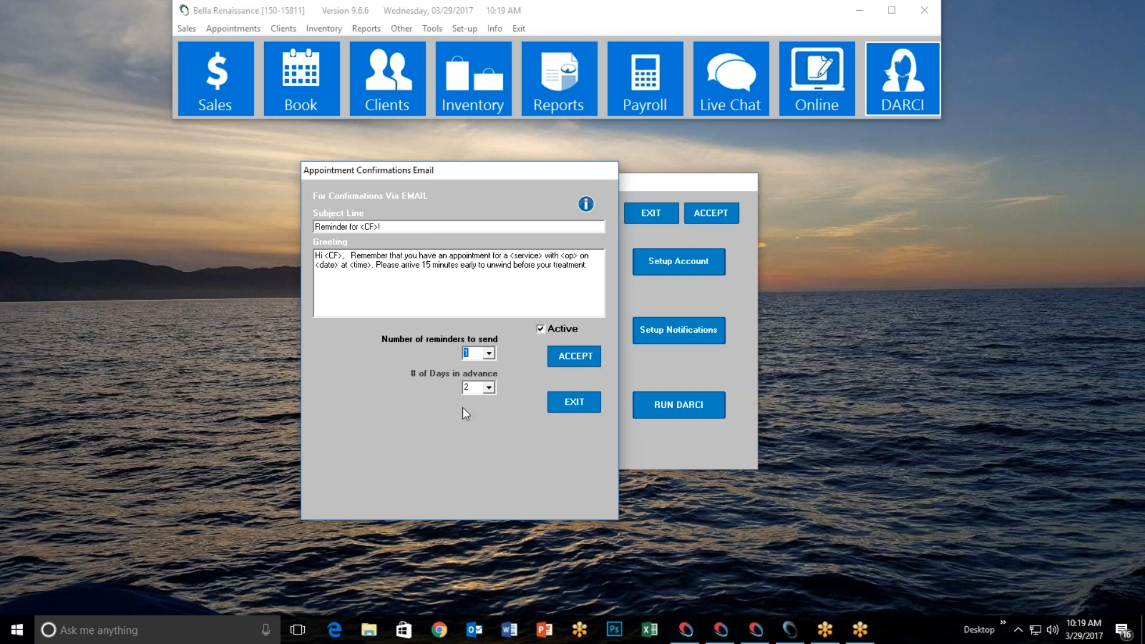
click(489, 353)
click(482, 388)
click(490, 354)
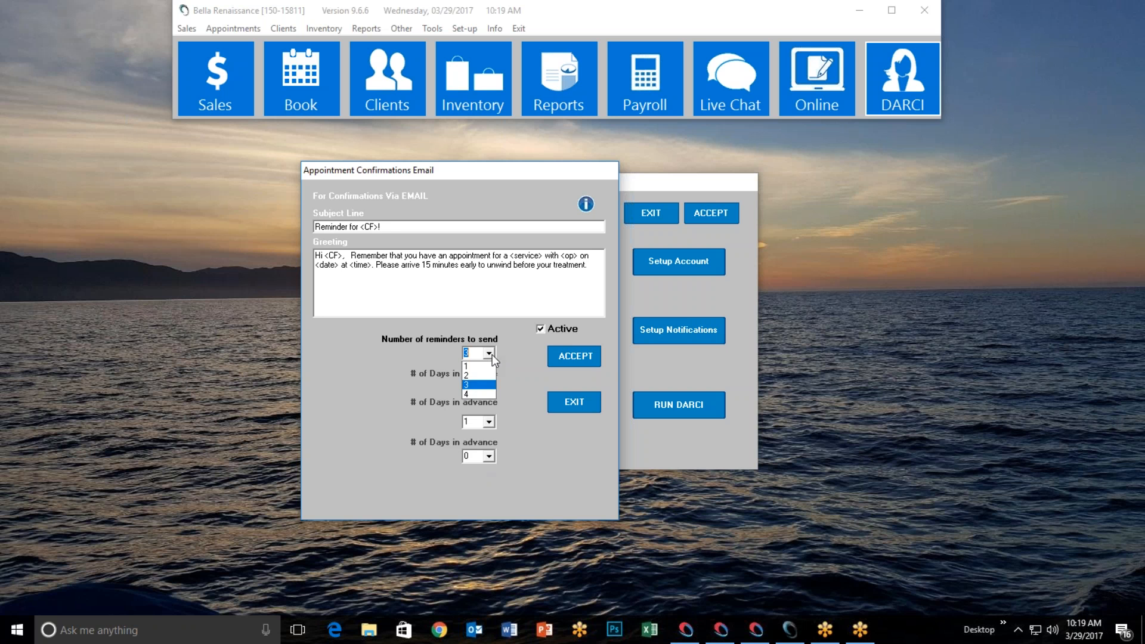
click(482, 394)
click(489, 353)
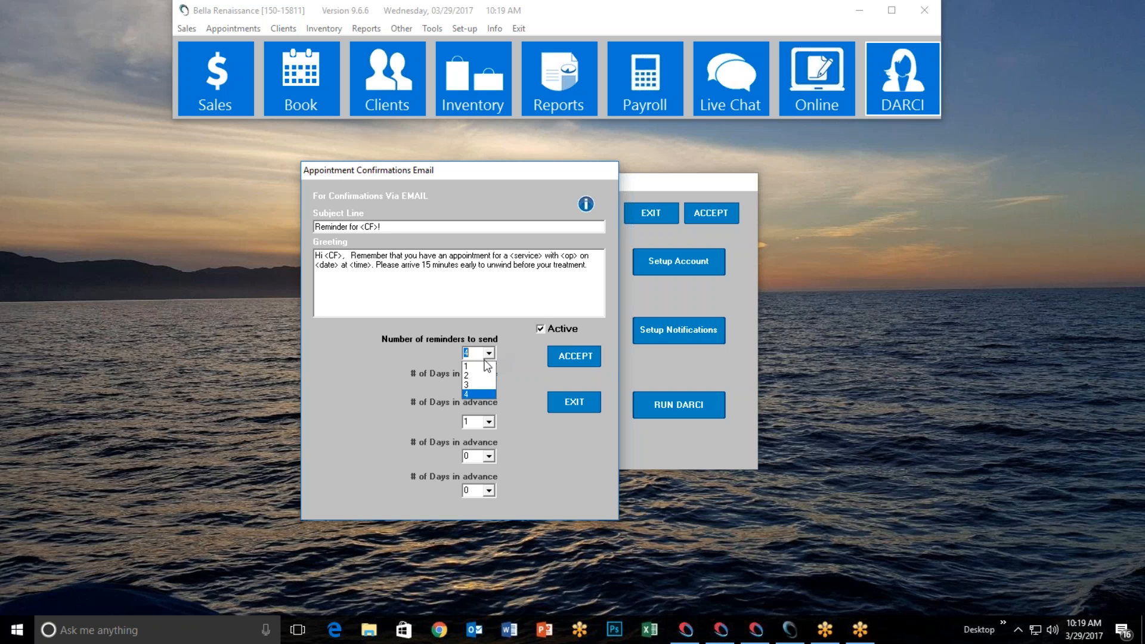
click(484, 376)
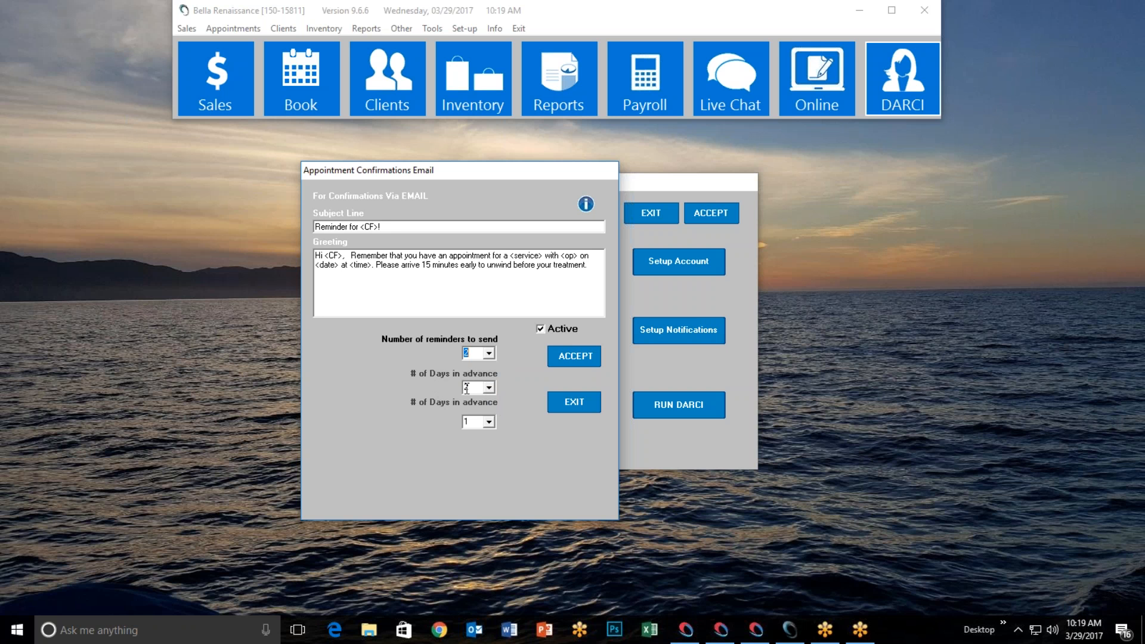
click(489, 388)
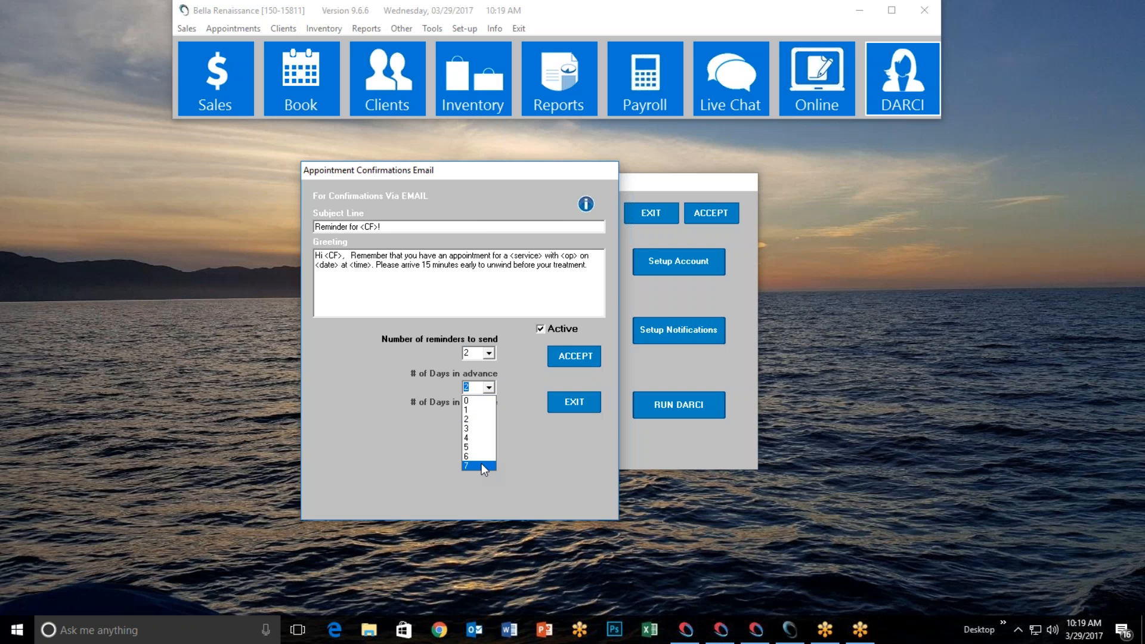
click(482, 419)
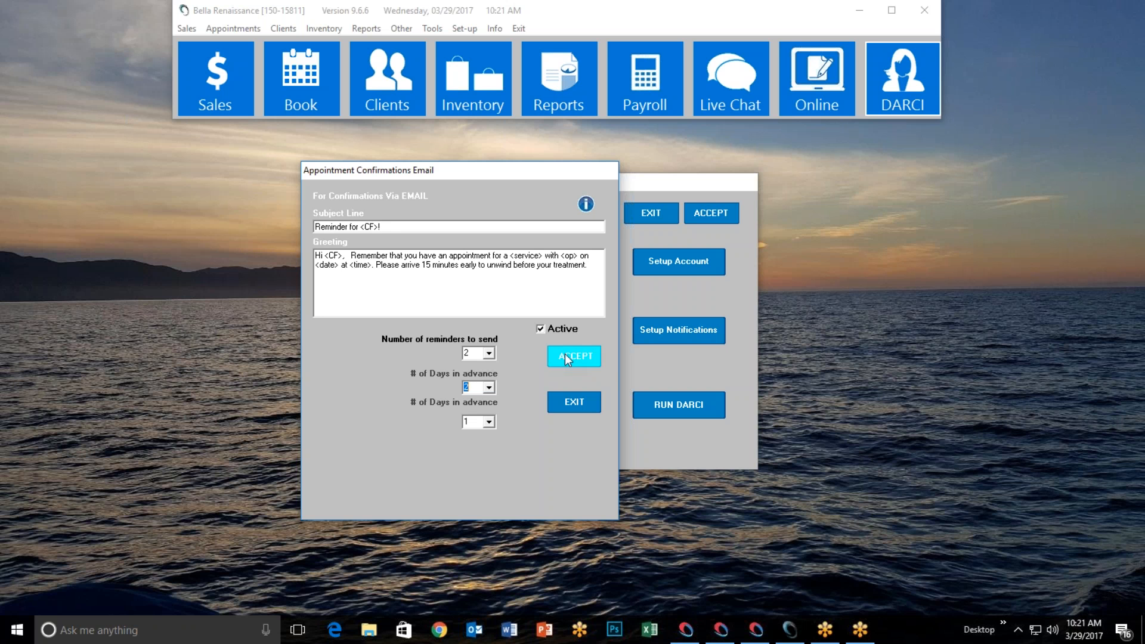
Accept the confirmation email template, acknowledge the Template saved message, and exit to Setup Darci
click(579, 357)
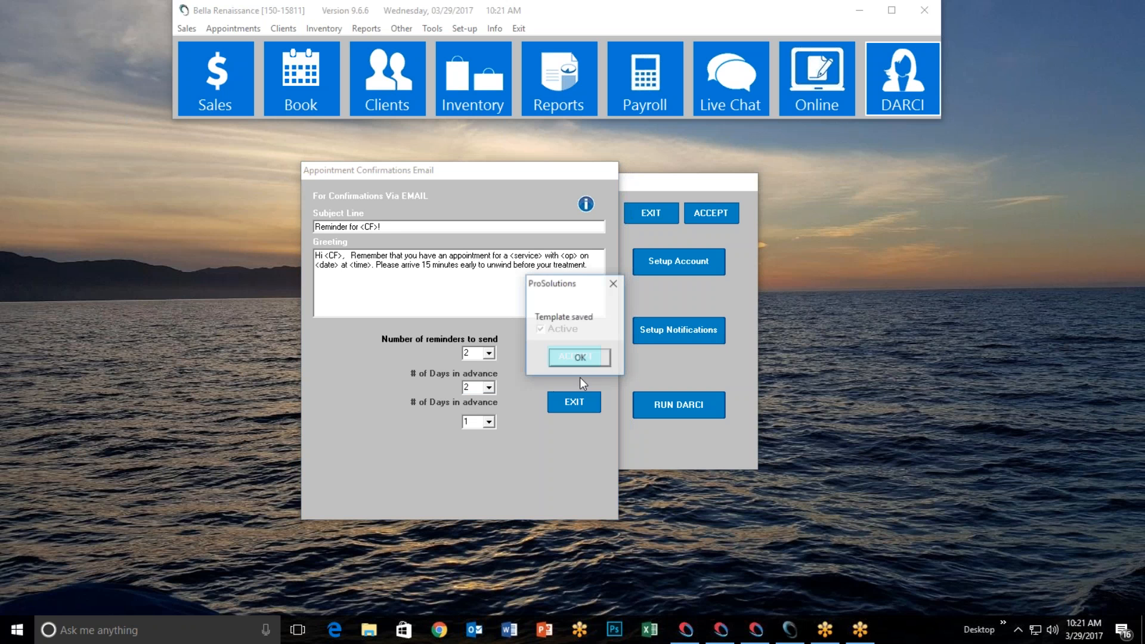
click(580, 365)
click(574, 402)
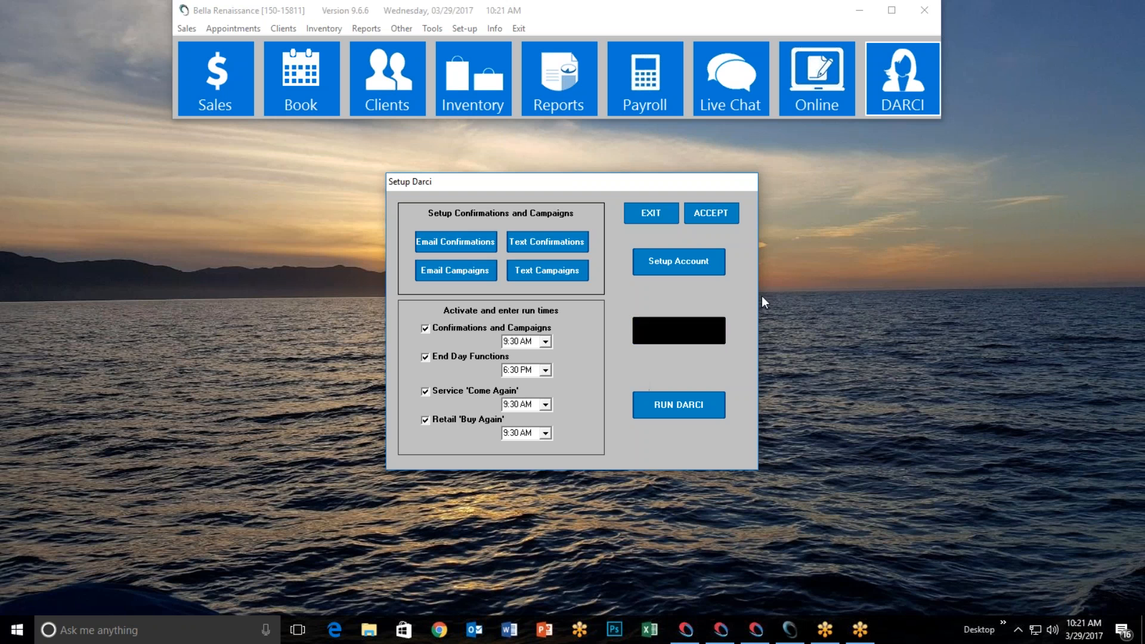
Close DARCI setup and open a client's record from the client lookup
click(650, 213)
click(396, 90)
click(468, 200)
double_click(583, 300)
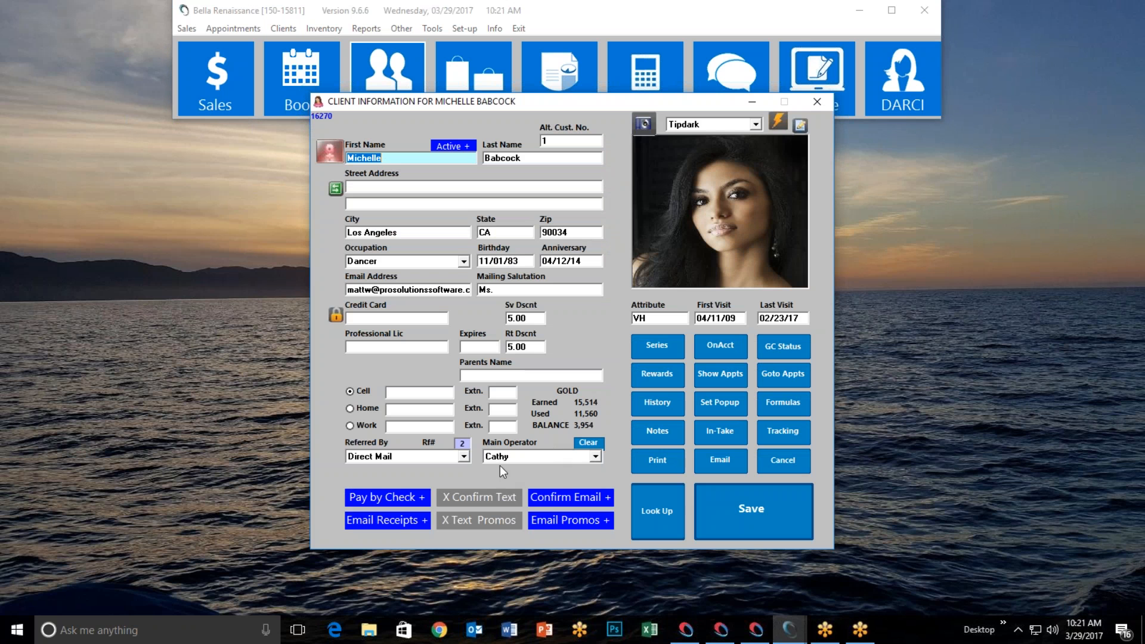
Set the client's confirmations to email only, with Confirm Text off
click(482, 500)
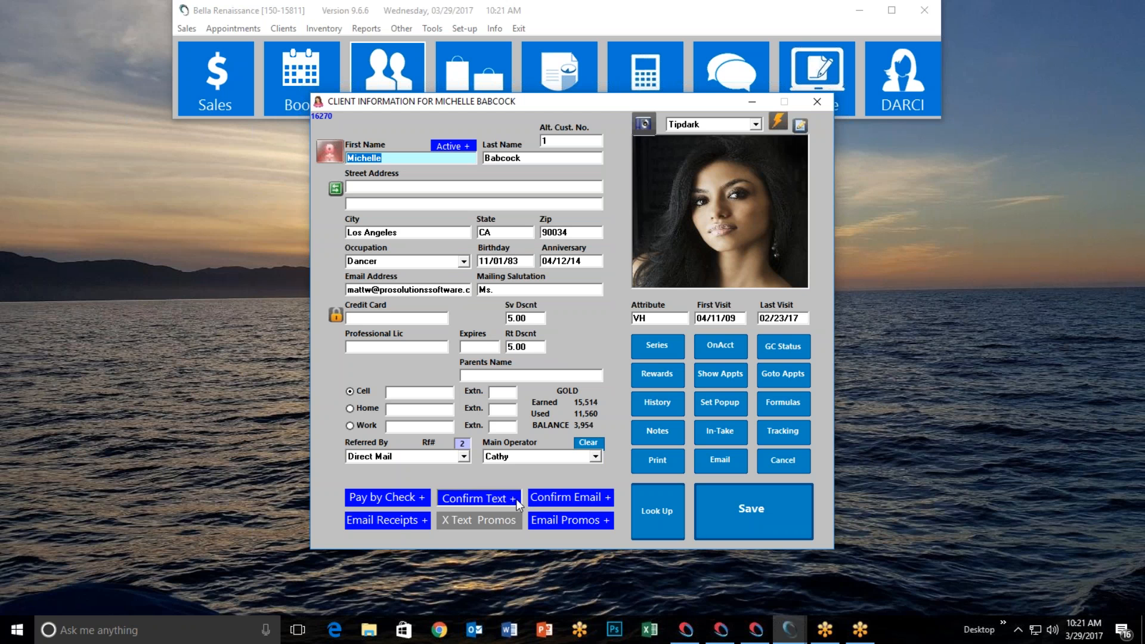
click(517, 501)
click(543, 497)
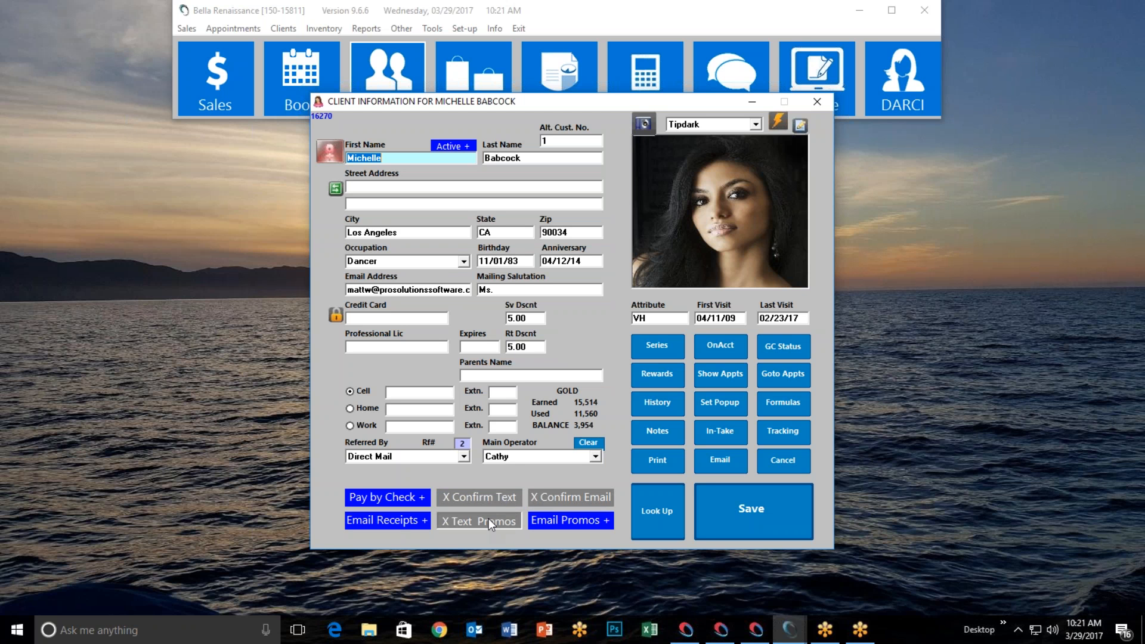
click(547, 493)
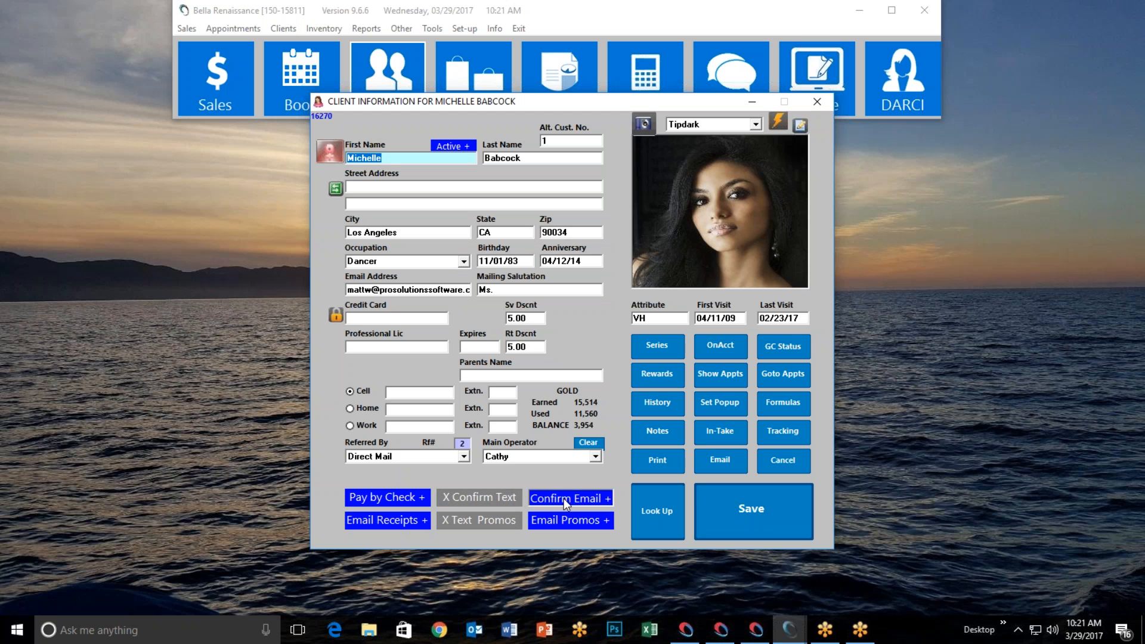
click(502, 495)
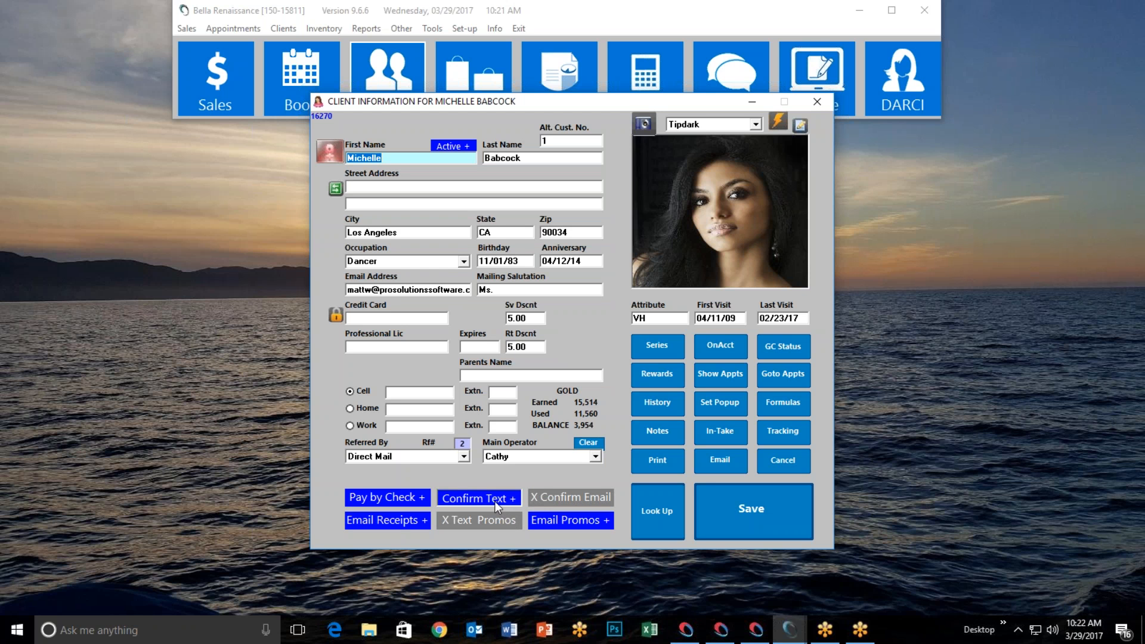
click(543, 499)
click(513, 501)
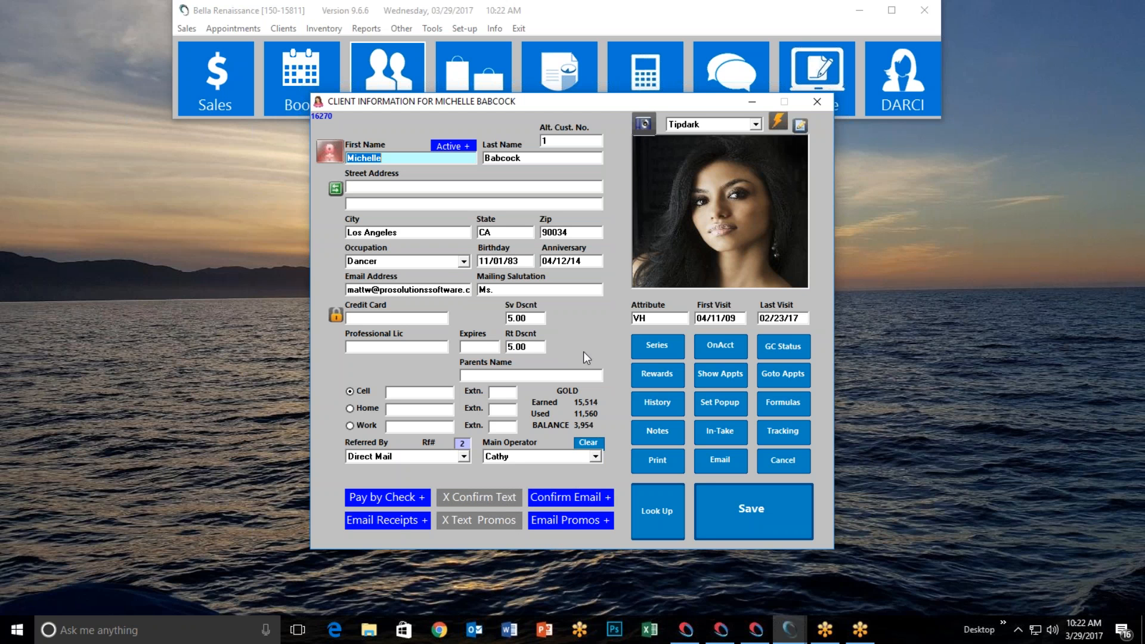
Leave Email Promos on and text promos off, then save the client record
click(557, 523)
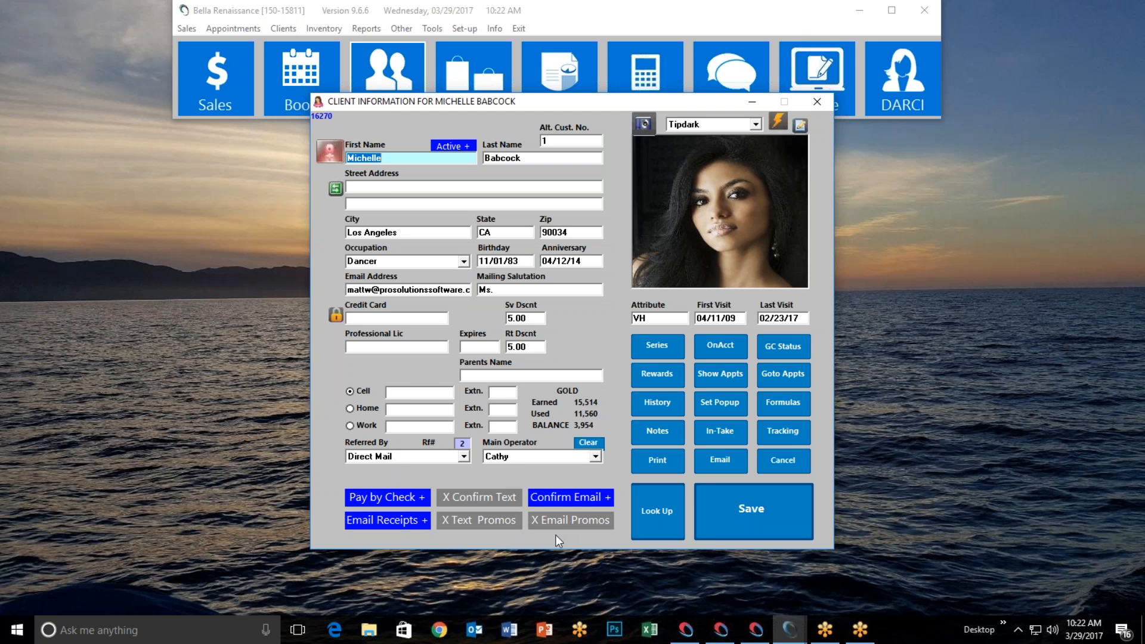
click(558, 526)
click(488, 524)
click(504, 524)
click(554, 521)
click(550, 523)
click(757, 519)
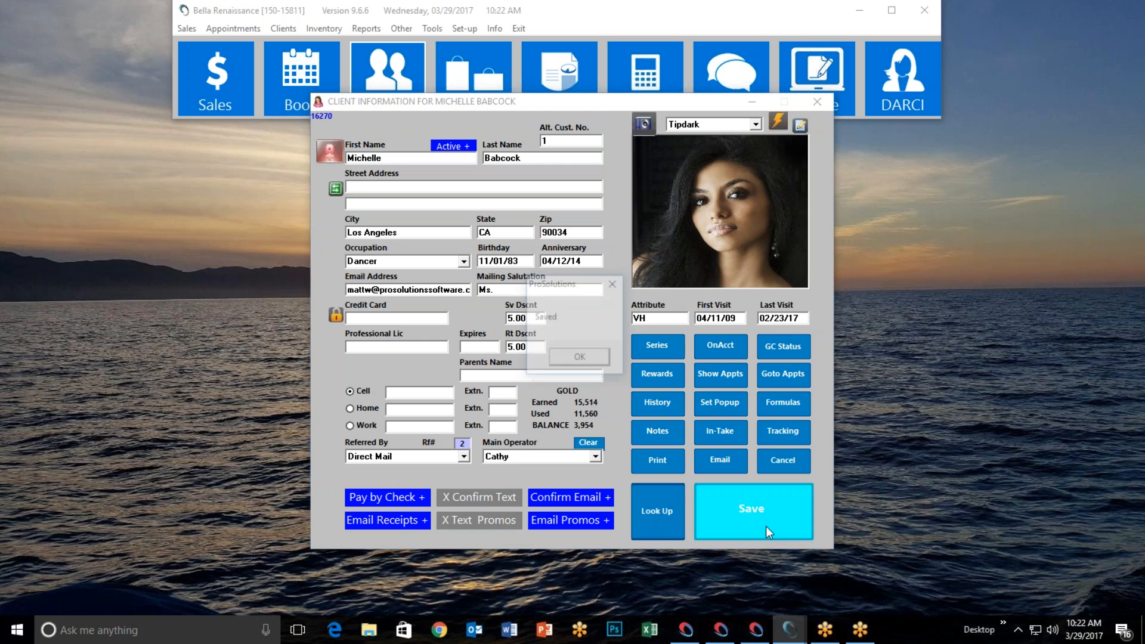
click(580, 355)
Close the client record, then open and exit the DARCI Email Confirmations dialog
click(817, 102)
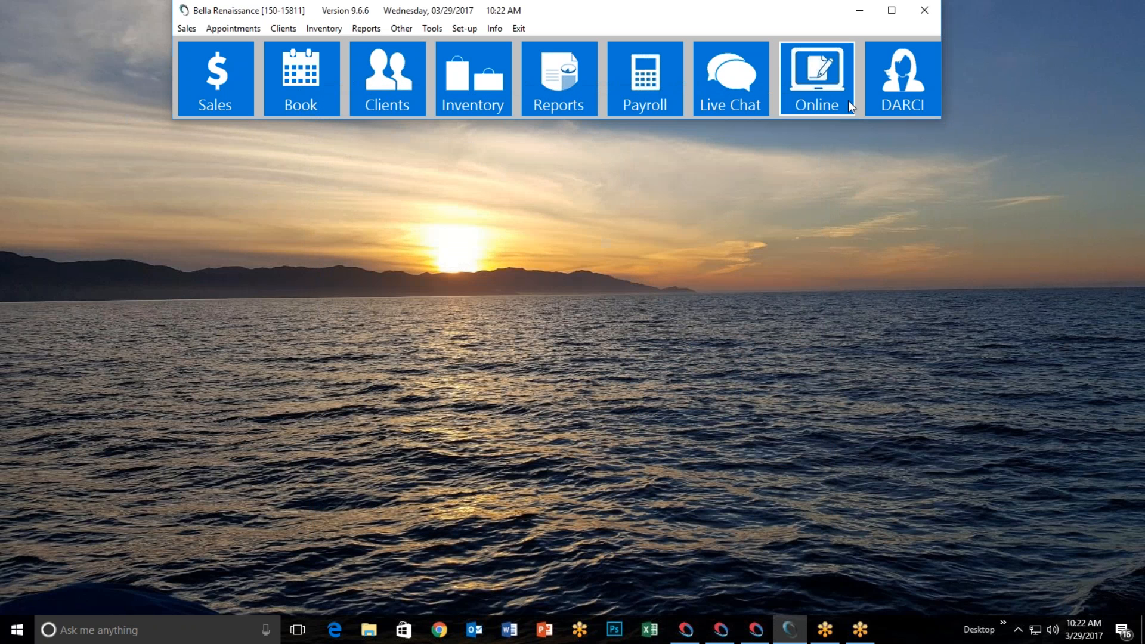
click(871, 94)
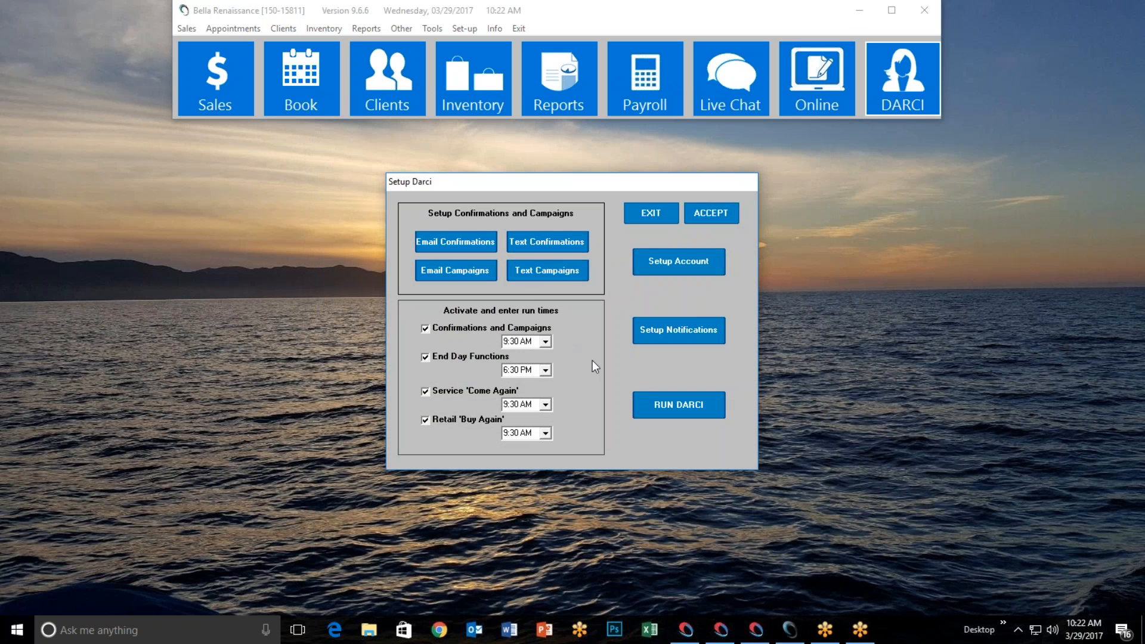
click(458, 242)
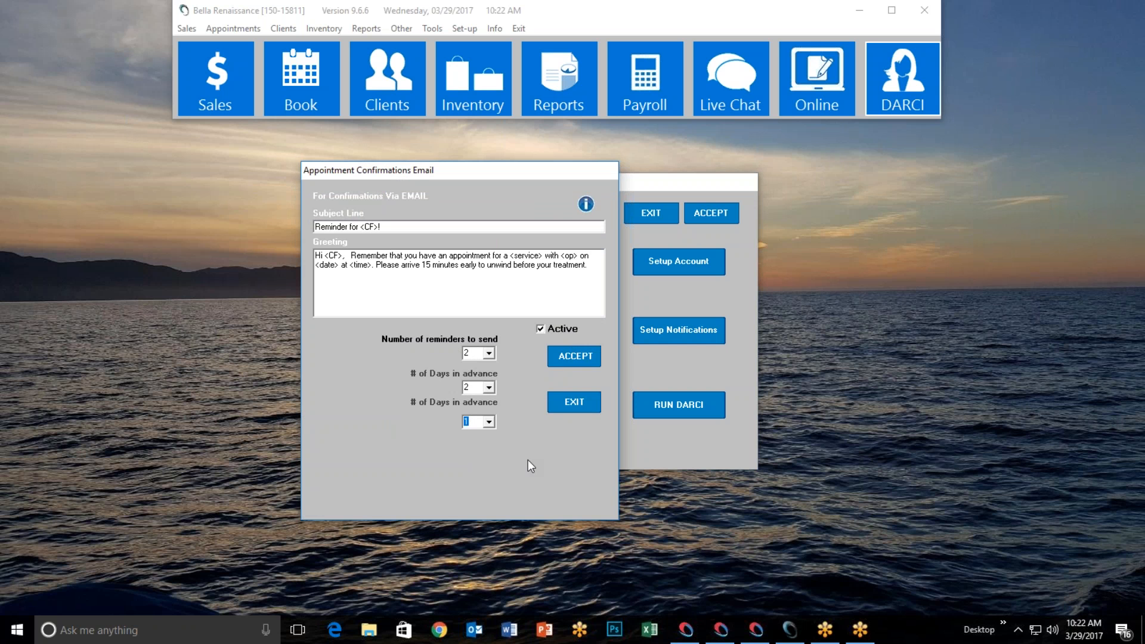
click(572, 402)
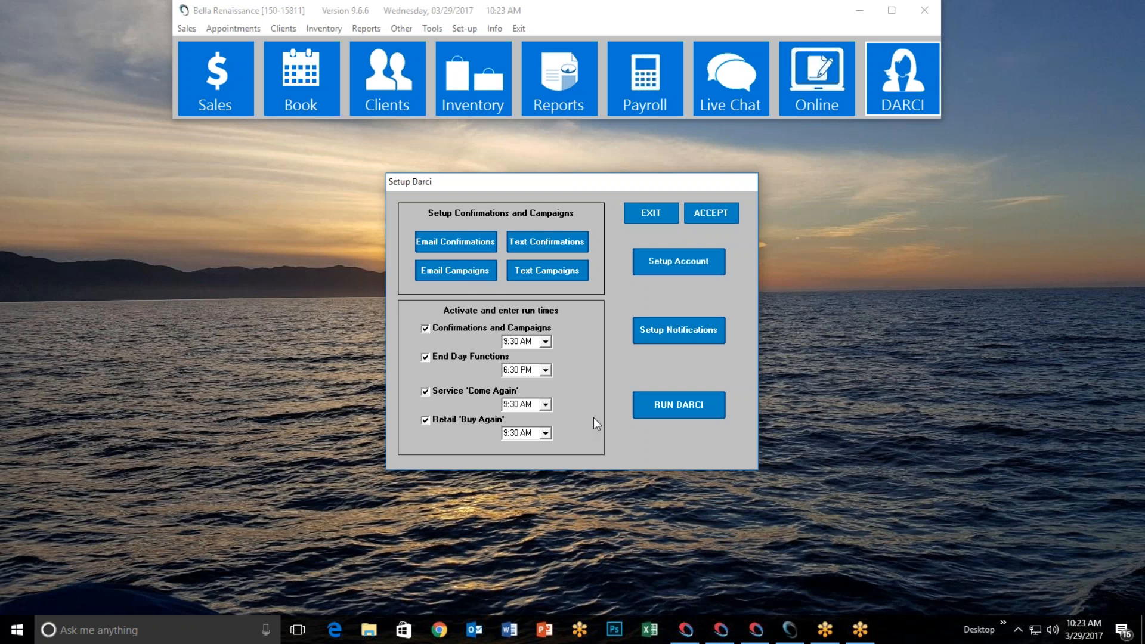
click(454, 270)
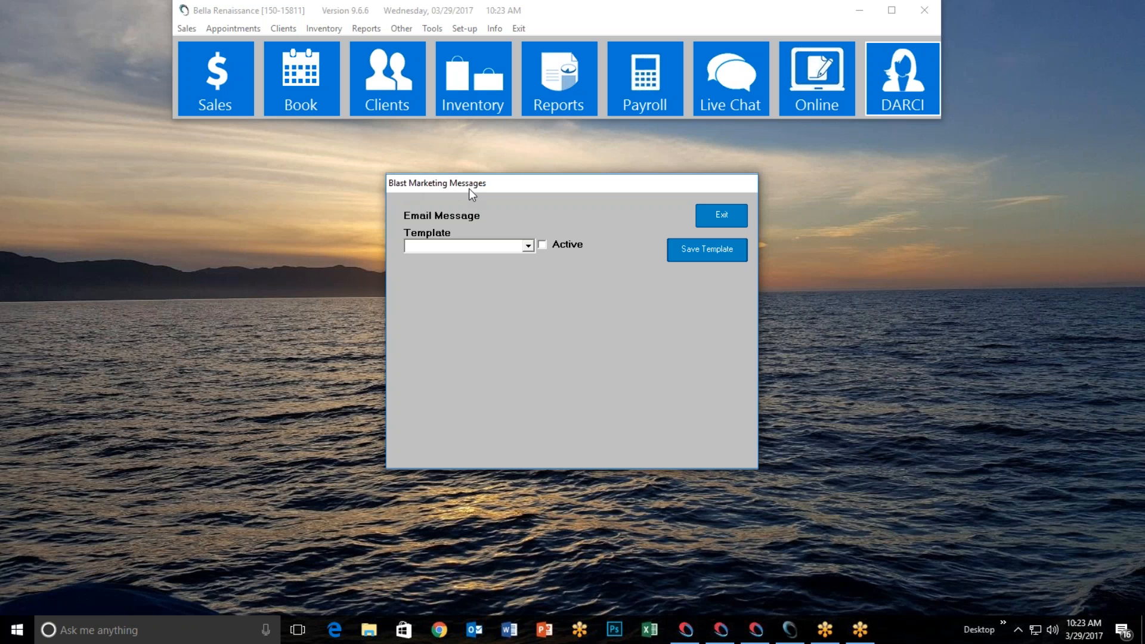
click(528, 246)
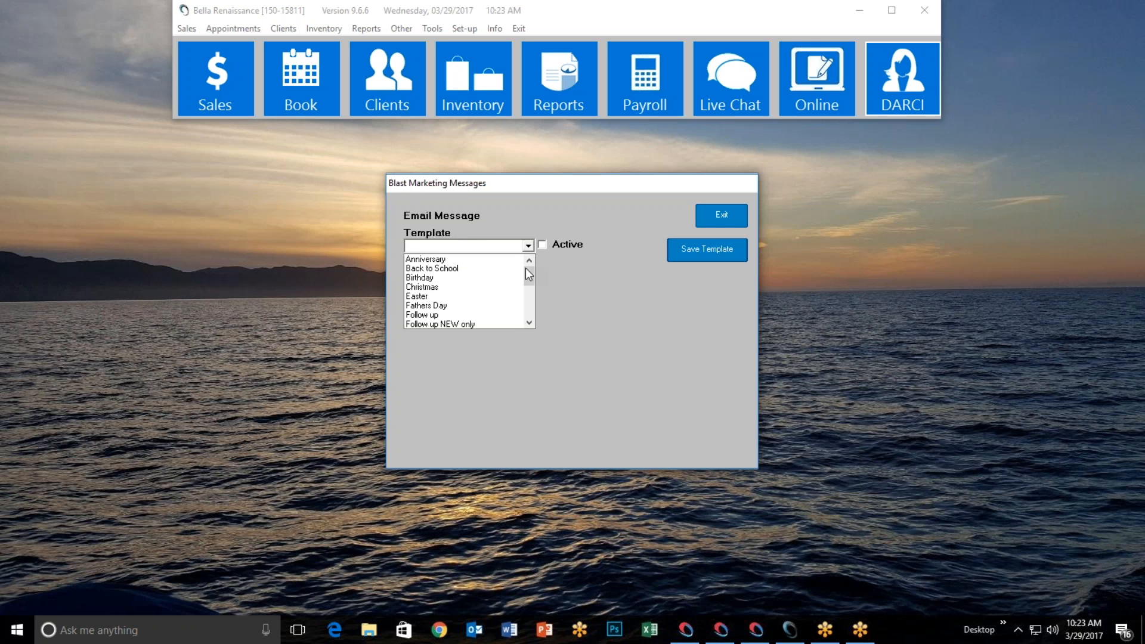
mouse_move(528, 275)
mouse_down()
mouse_move(529, 310)
mouse_move(531, 268)
mouse_up()
drag(529, 278, 532, 317)
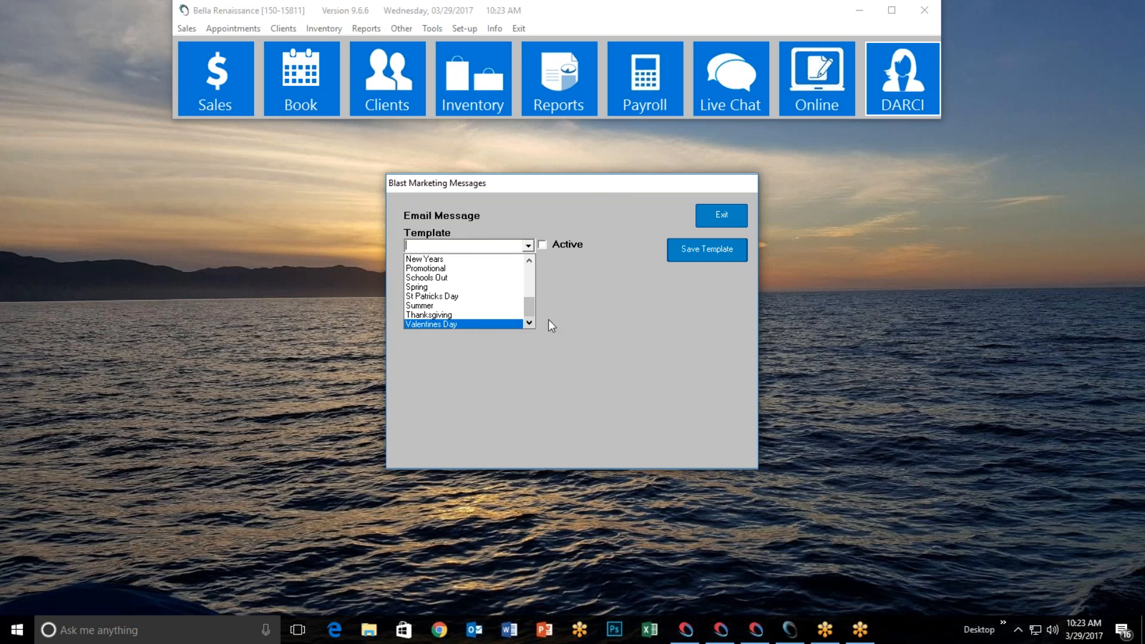
mouse_move(533, 309)
mouse_down()
mouse_move(537, 267)
mouse_move(528, 299)
mouse_up()
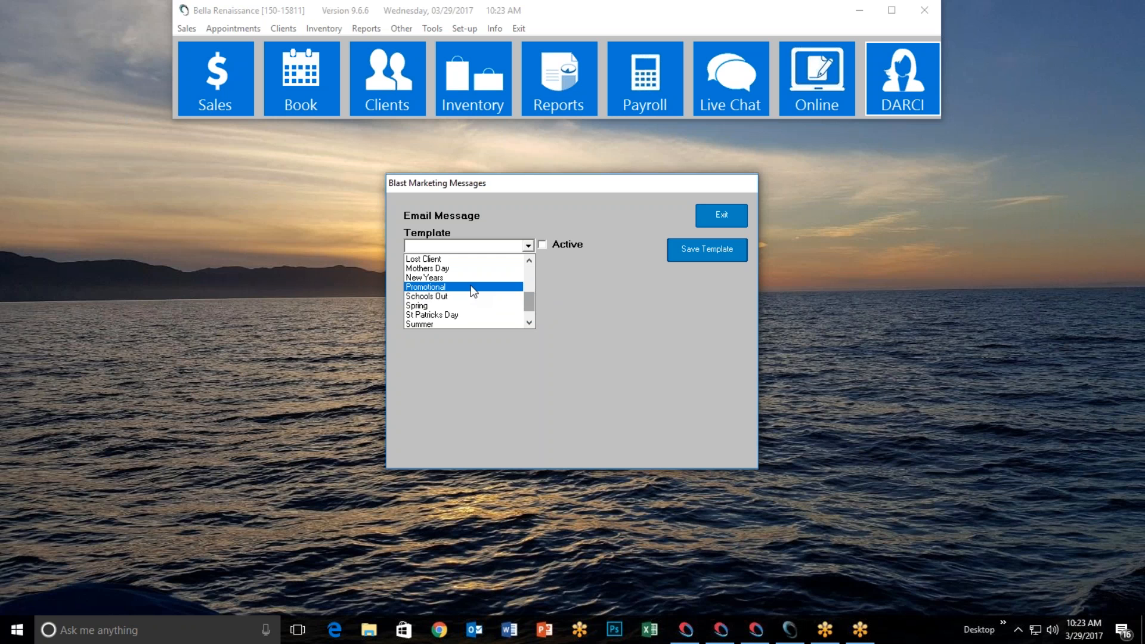
drag(529, 302, 531, 273)
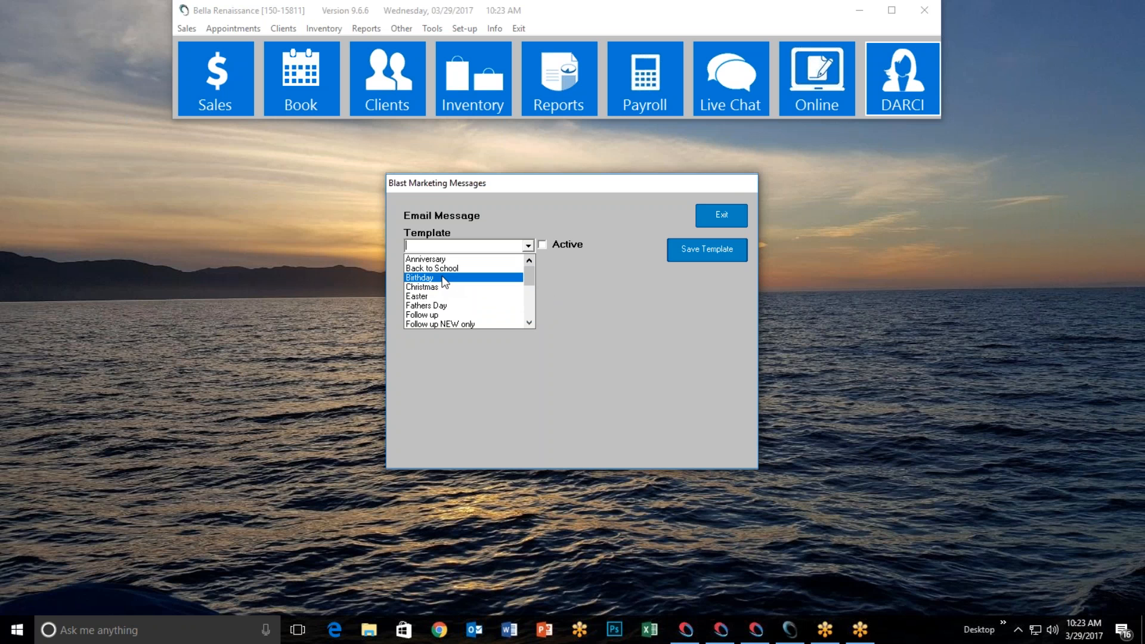
click(721, 216)
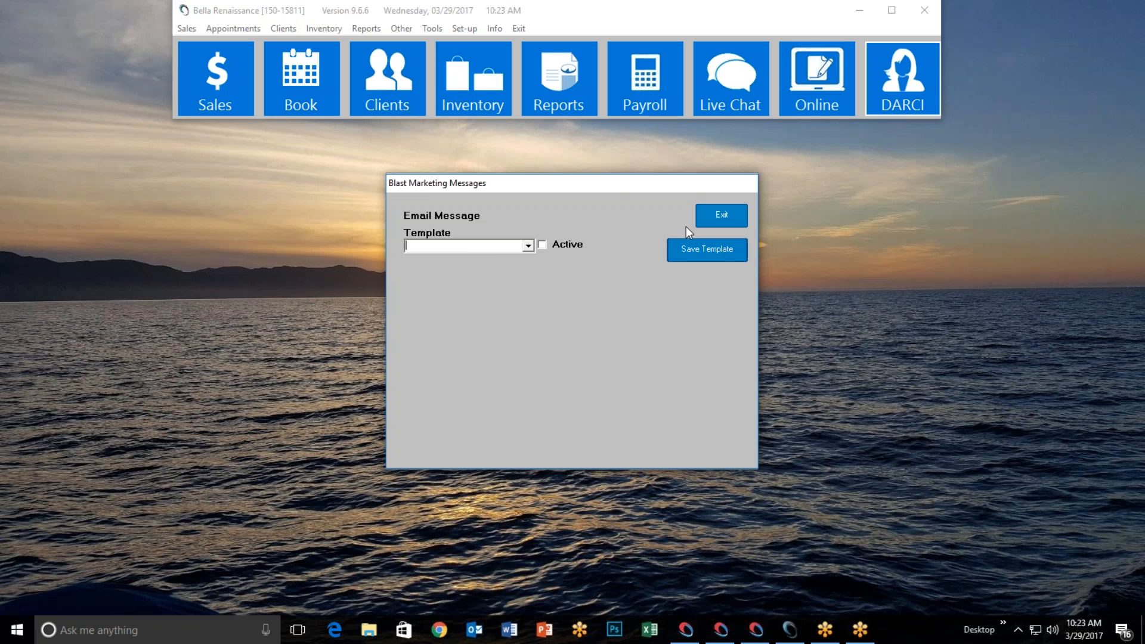
Leave Blast Marketing and DARCI setup, and open a client record from surnames starting with B
click(703, 220)
click(654, 217)
click(425, 112)
click(464, 197)
click(574, 189)
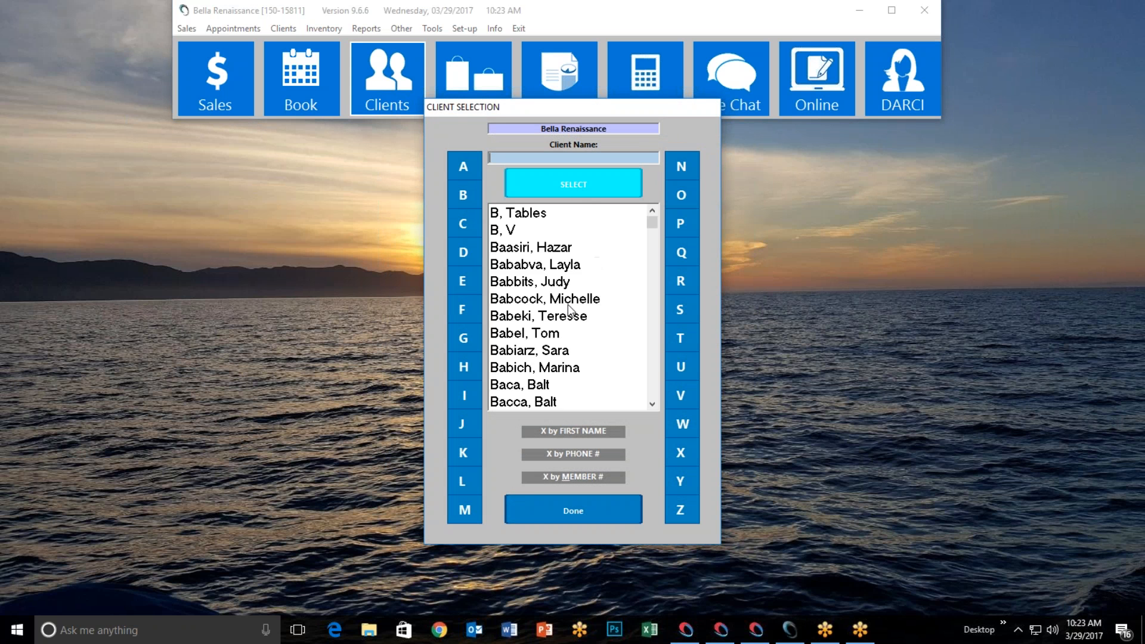
double_click(576, 294)
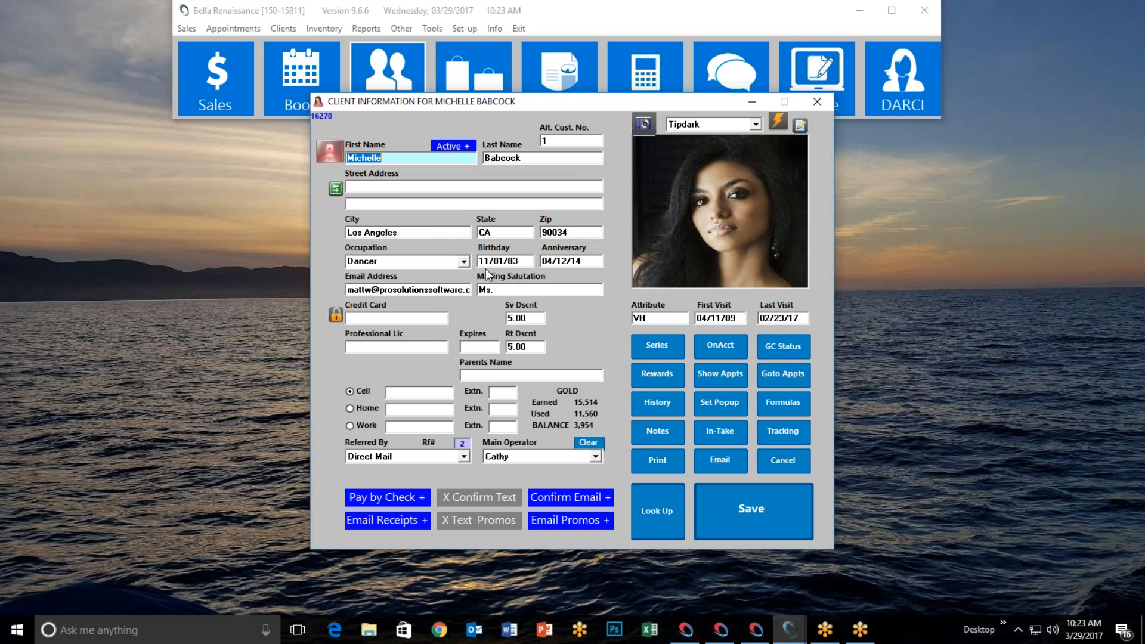
Re-enter the client's birthday as 11/01 and trim the year
click(523, 263)
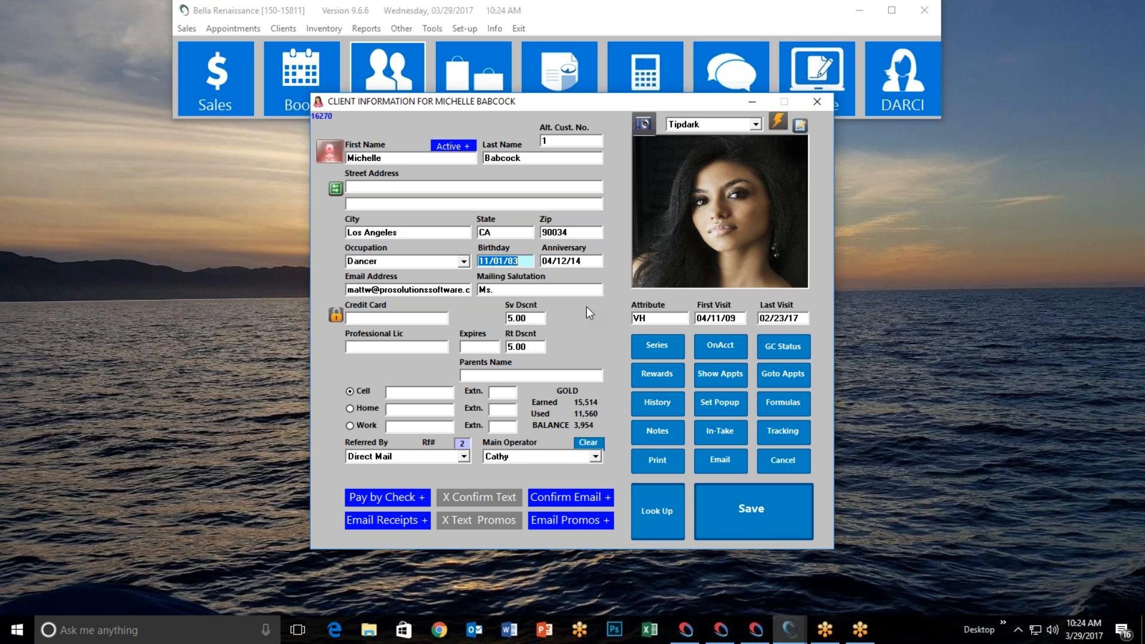
text(1101)
key(Tab)
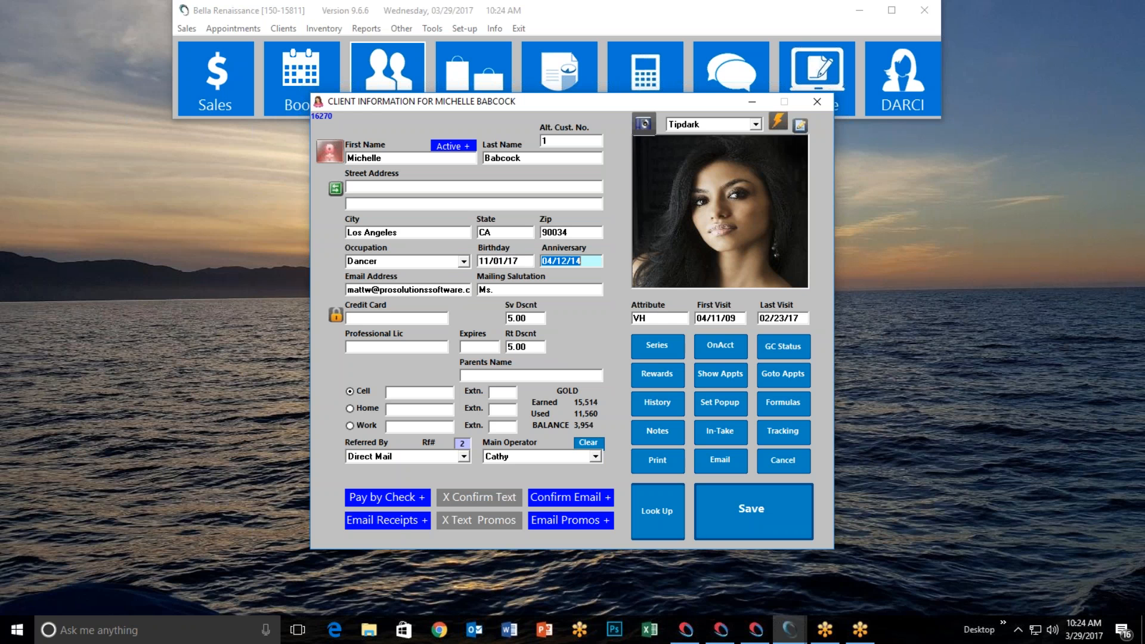
click(522, 261)
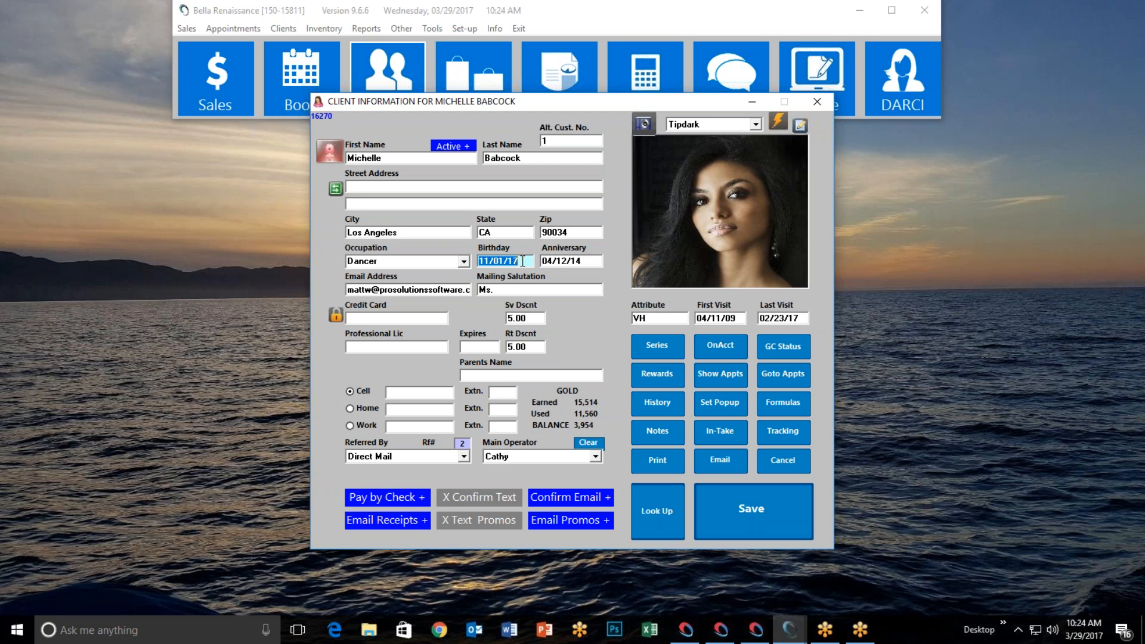
click(523, 261)
key(BackSpace)
key(BackSpace)
key(BackSpace)
click(745, 523)
click(523, 261)
key(Tab)
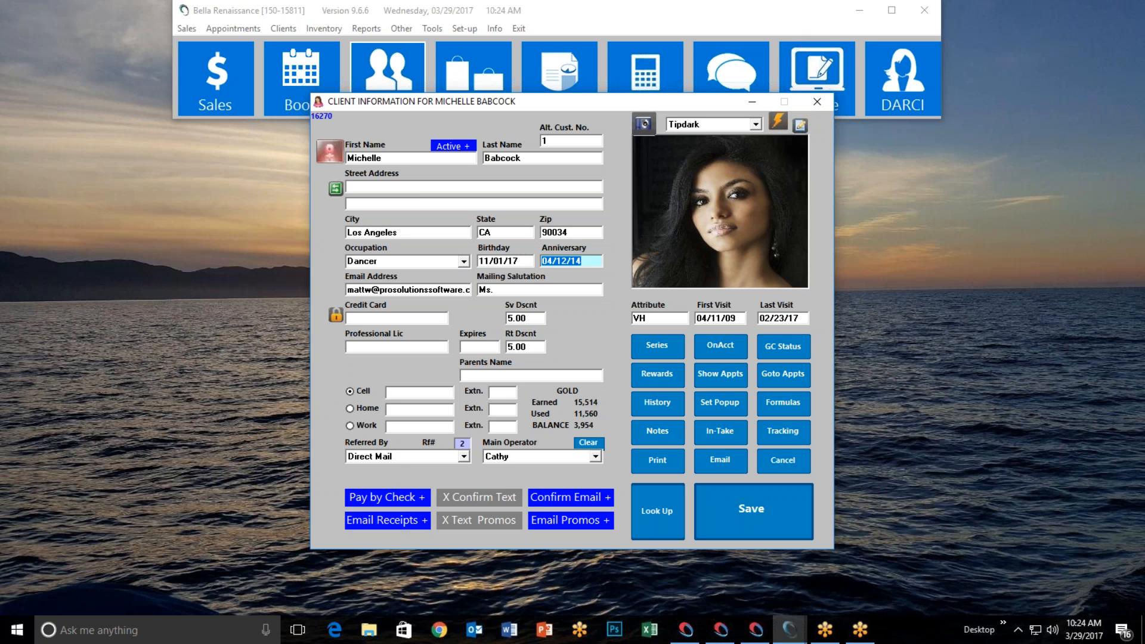
click(522, 262)
click(522, 262)
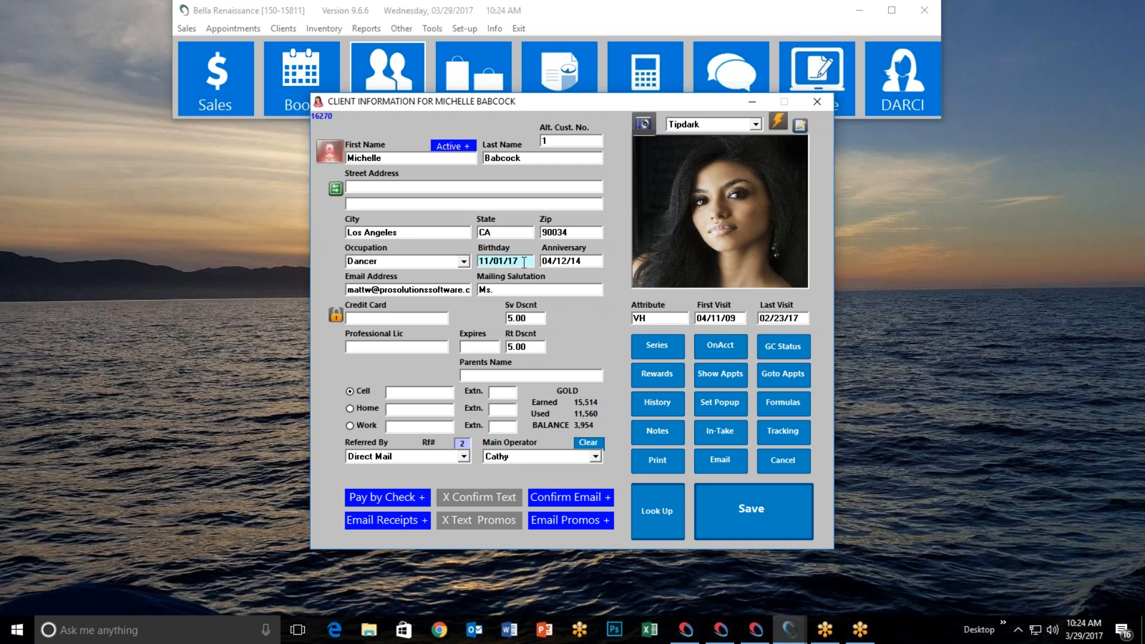
key(BackSpace)
key(BackSpace)
text(83)
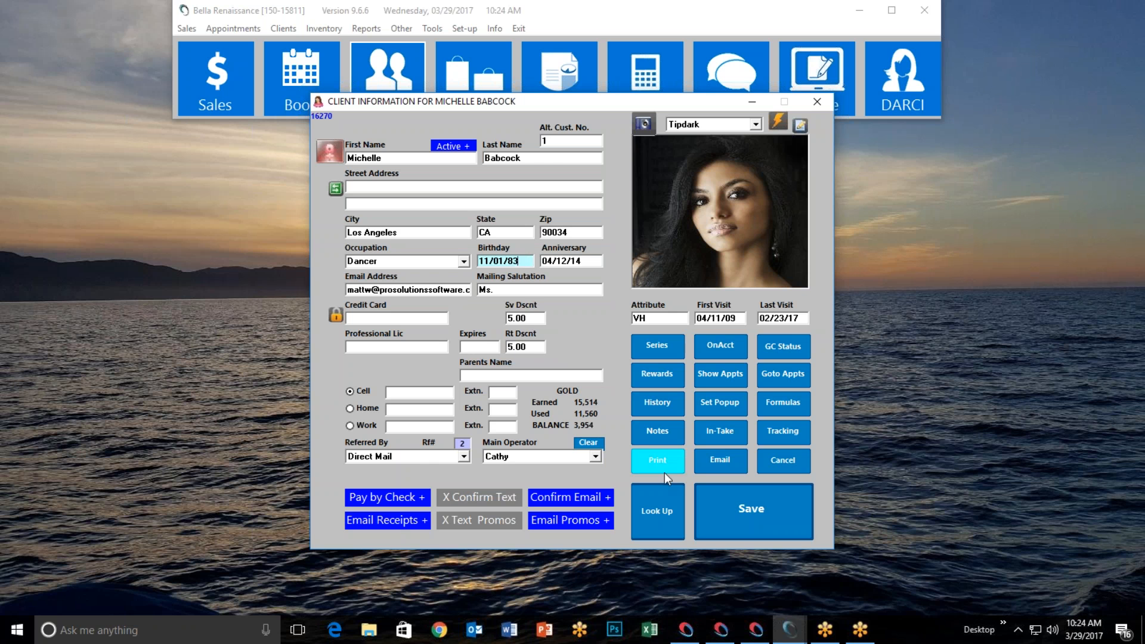
click(740, 518)
click(581, 358)
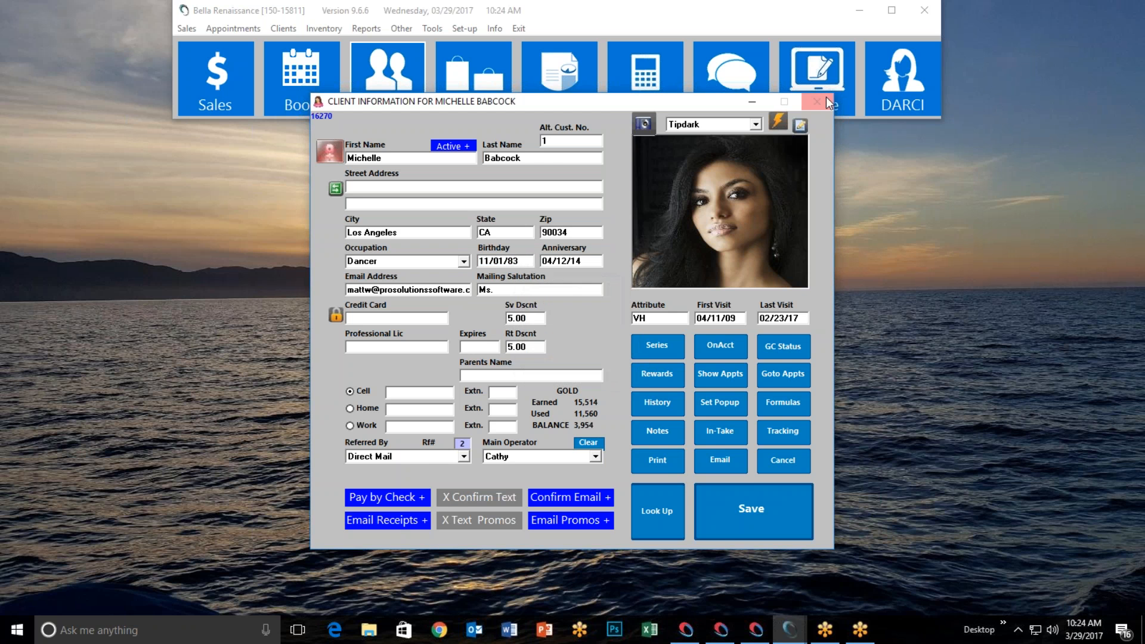
Close the client window and load the Birthday template in DARCI Email Campaigns
click(819, 102)
click(900, 102)
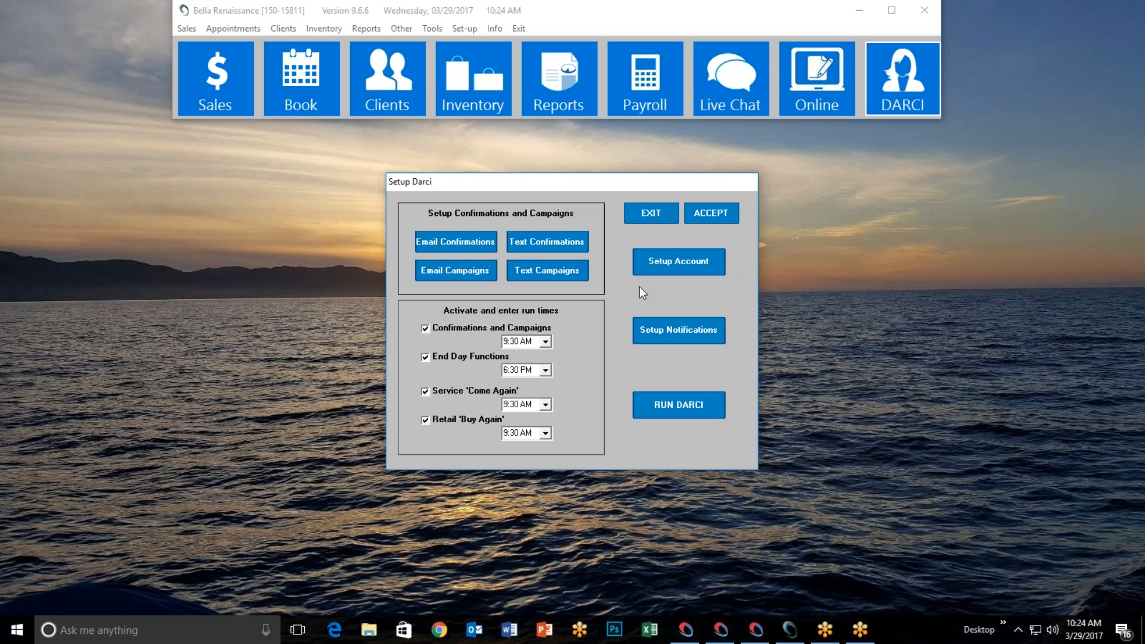
click(493, 269)
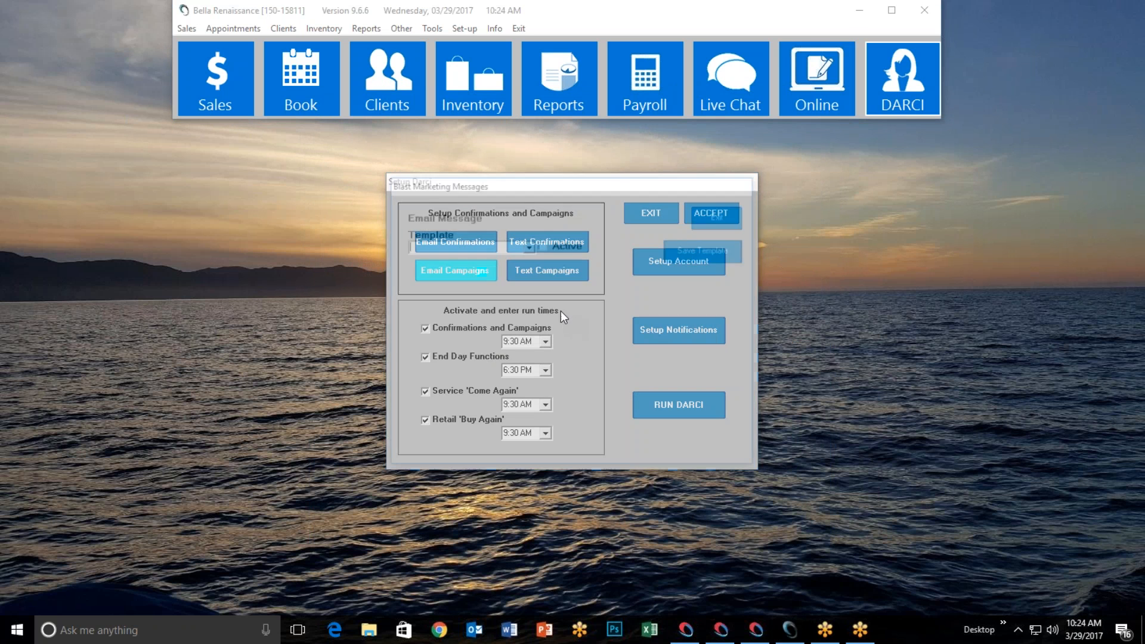
click(528, 245)
click(499, 276)
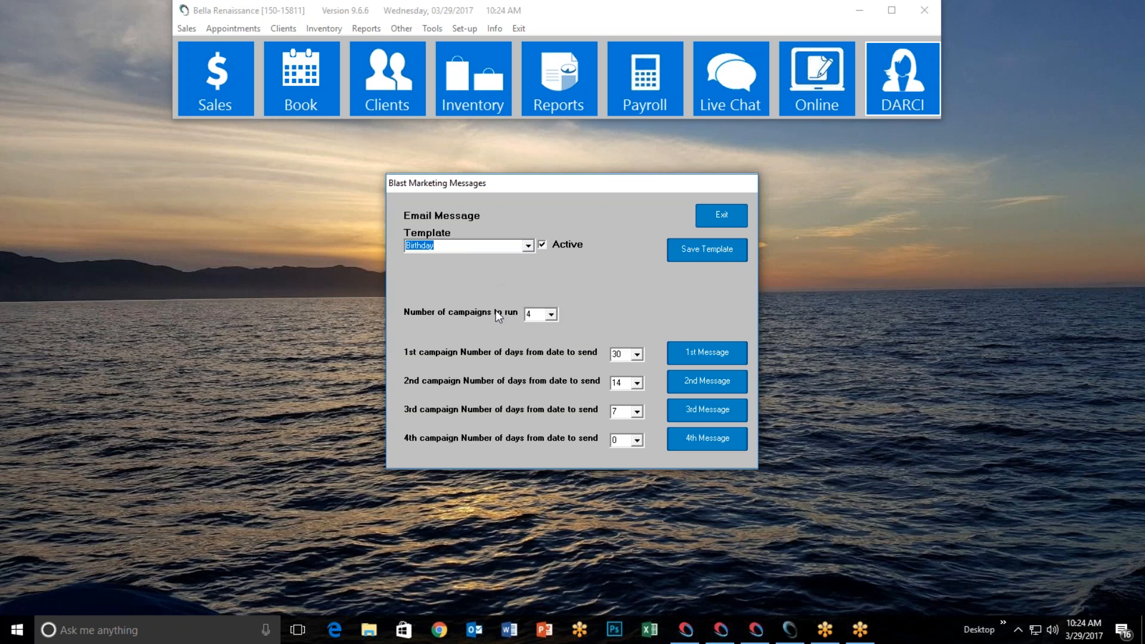
Review the four-campaign count and keep the first message's send day at 30
click(553, 314)
click(637, 353)
drag(643, 374, 639, 425)
click(630, 302)
Open the first Birthday message for editing and set its font to Arial
click(715, 357)
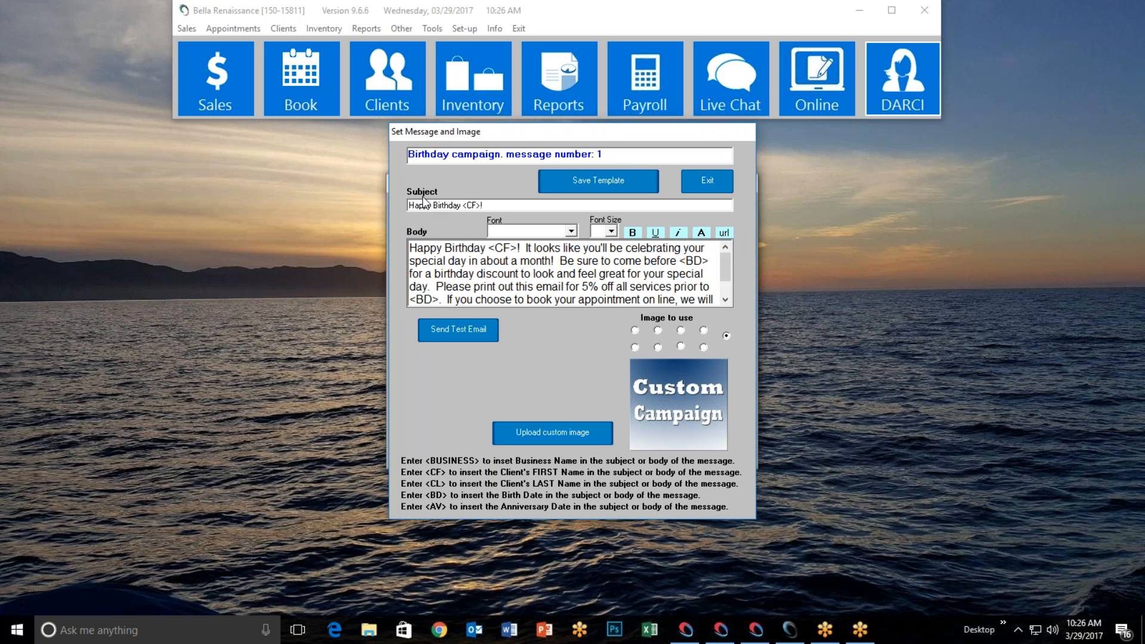
click(571, 231)
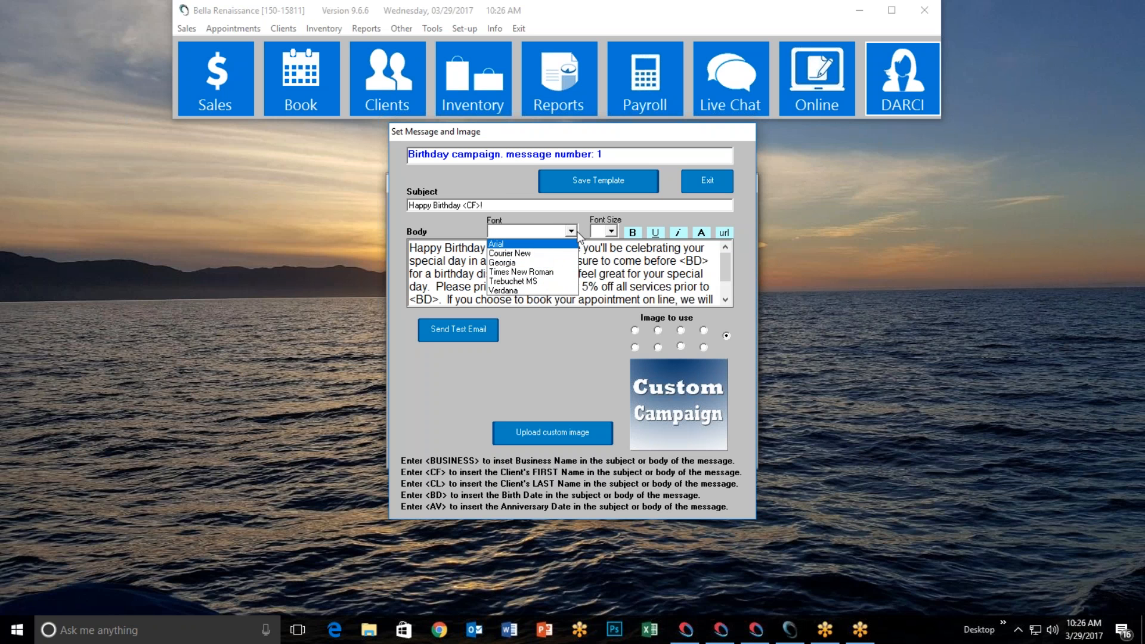
click(508, 245)
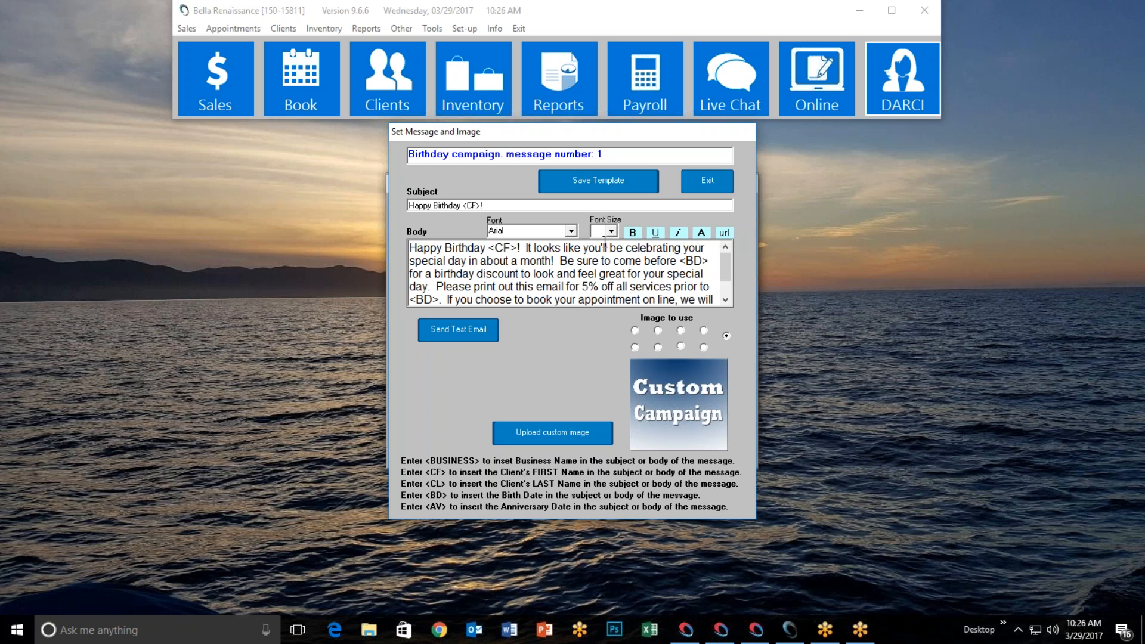
Try the bold, italic, text colour and link buttons, cancelling the colour and link dialogs
click(635, 232)
click(678, 233)
click(701, 234)
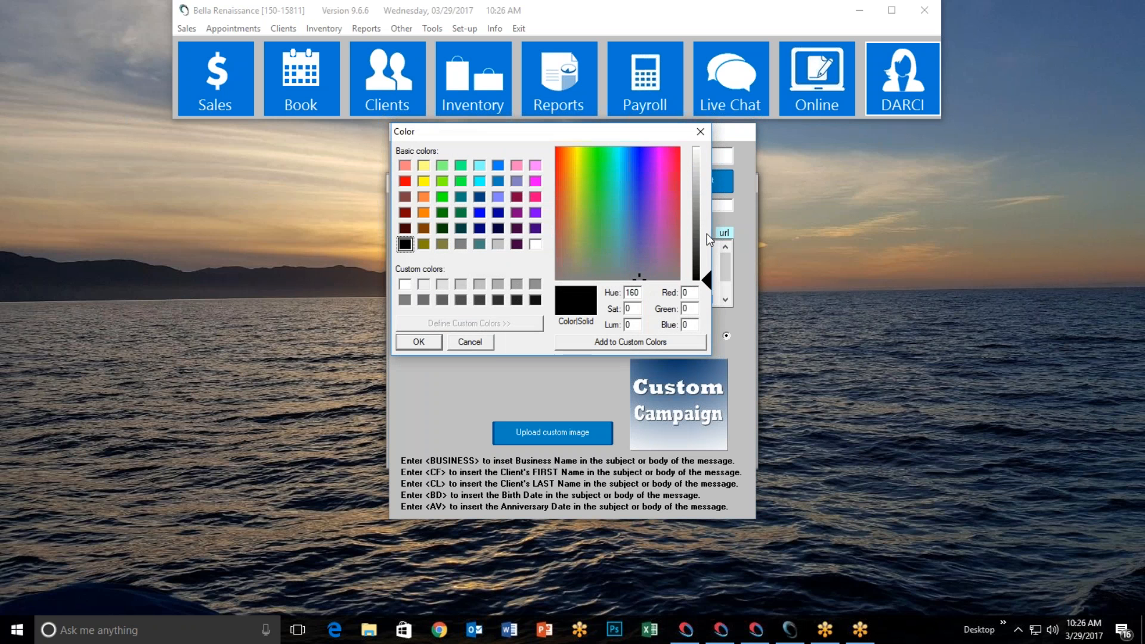
click(700, 132)
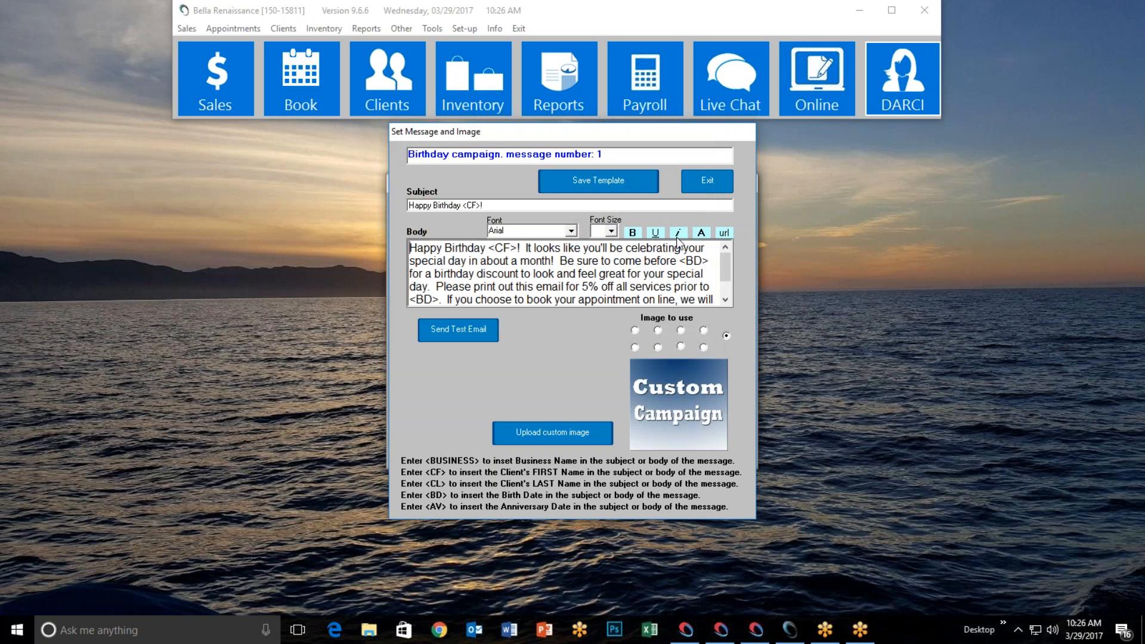
click(724, 233)
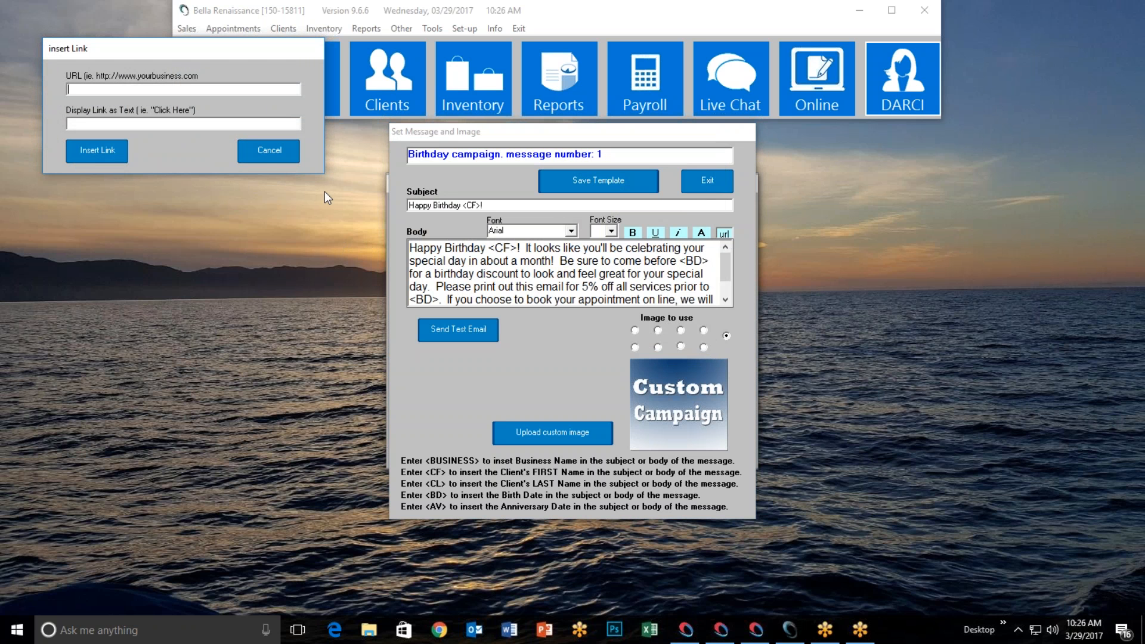
click(260, 151)
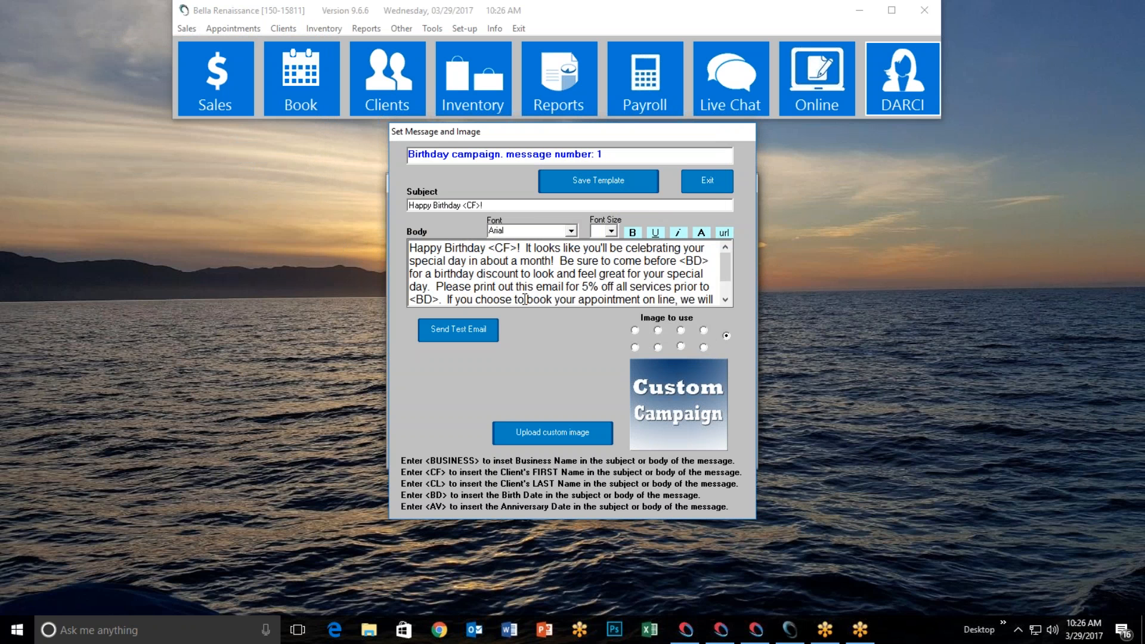
mouse_move(727, 272)
mouse_down()
mouse_move(729, 291)
mouse_move(725, 255)
mouse_up()
Select and preview the first two stock birthday images at full size
click(634, 331)
click(657, 378)
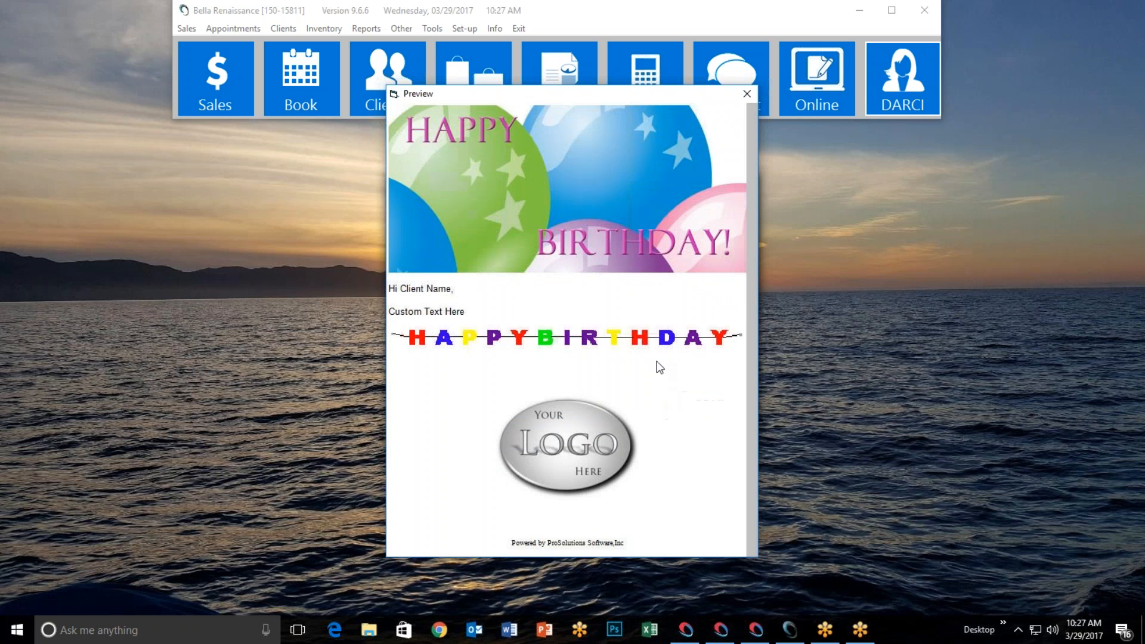
click(746, 94)
click(658, 330)
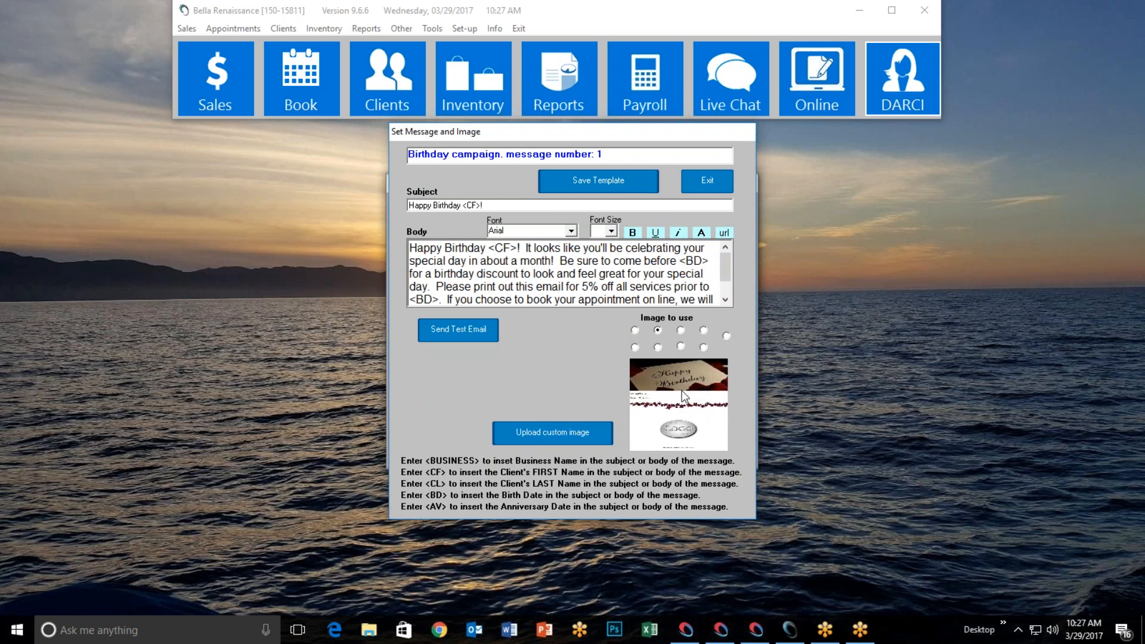
click(682, 394)
click(745, 94)
Preview the wooden and birthday-cake images full size, settling on the birthday-cake image
click(681, 347)
click(685, 401)
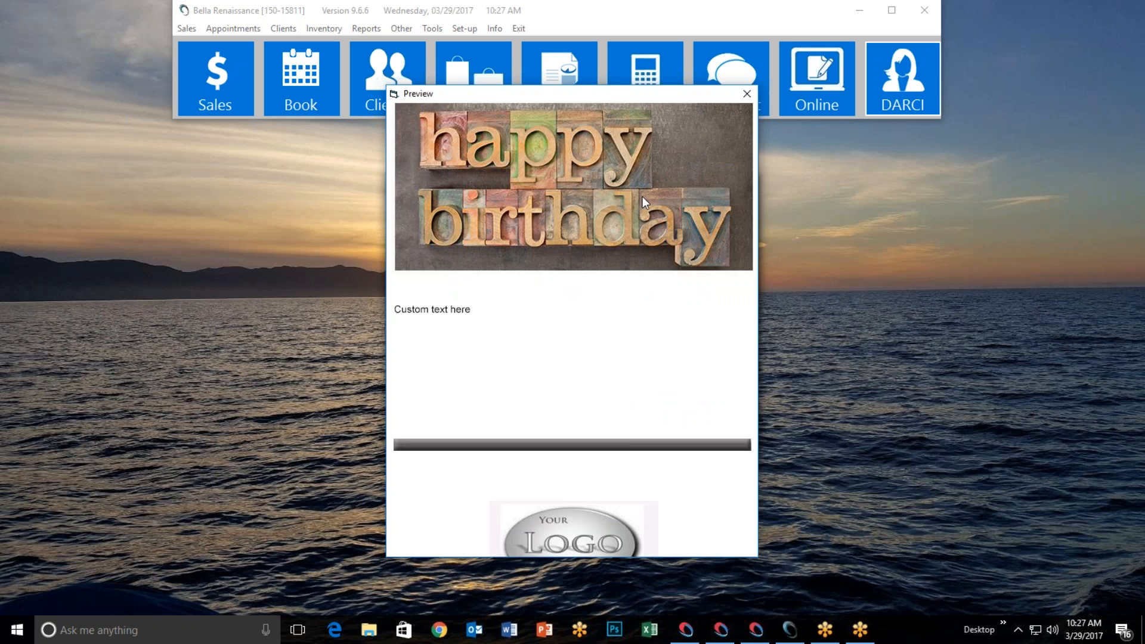
click(746, 94)
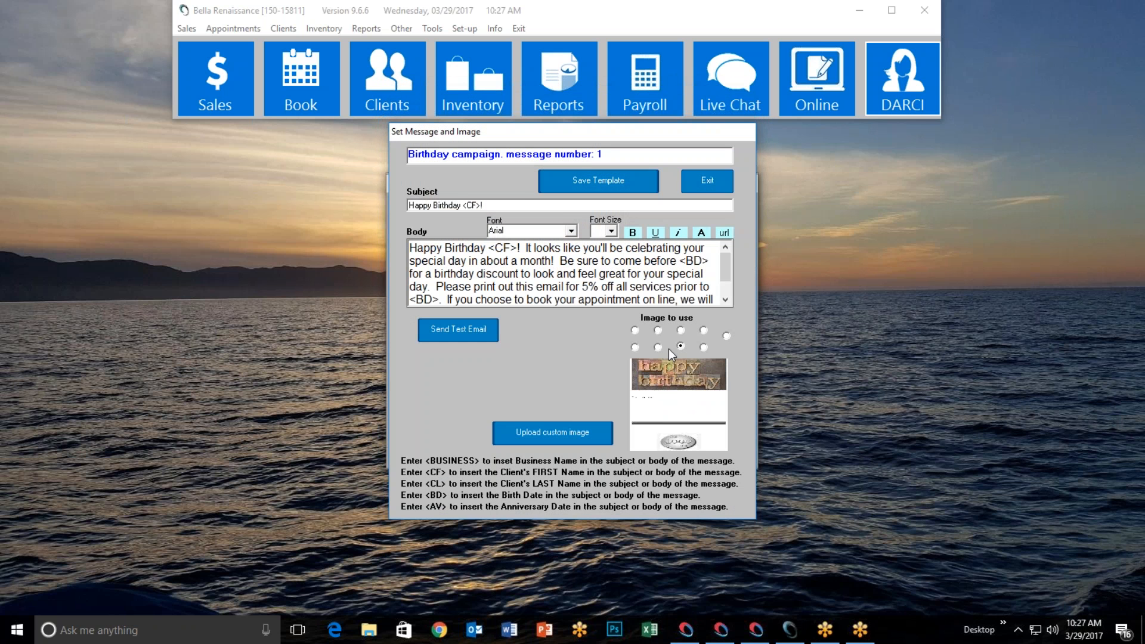
click(659, 347)
click(666, 399)
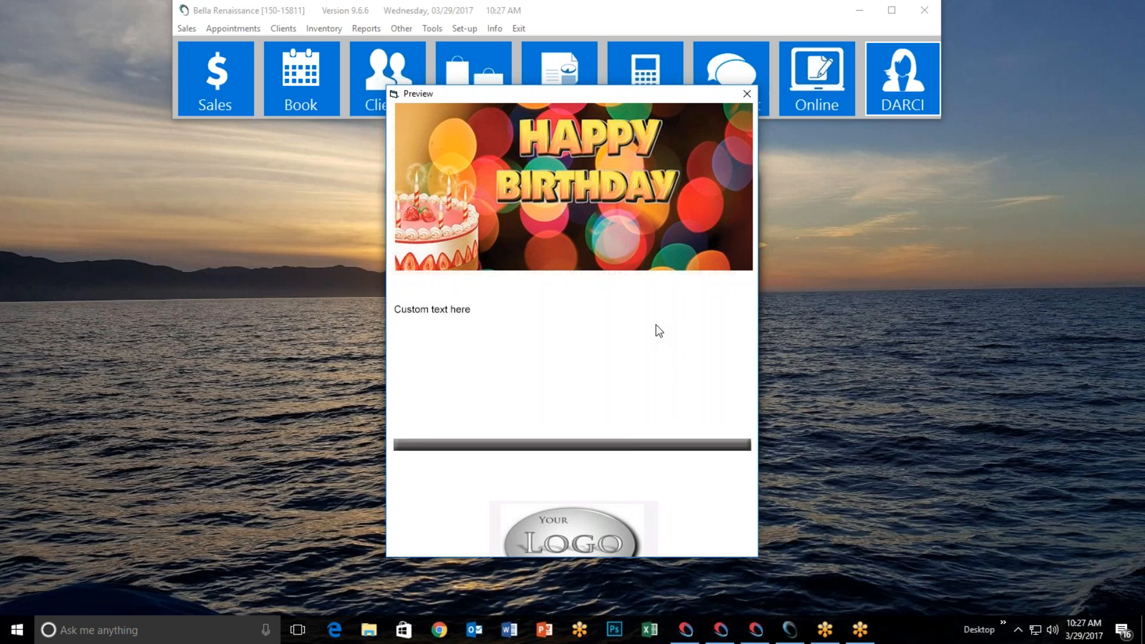
click(747, 94)
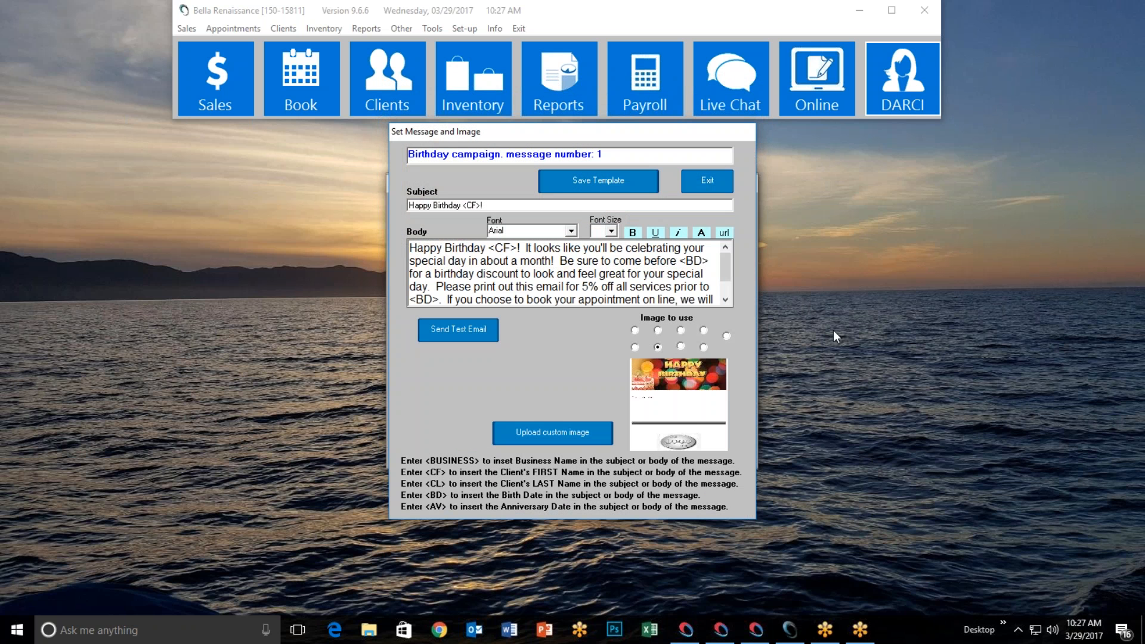
click(557, 435)
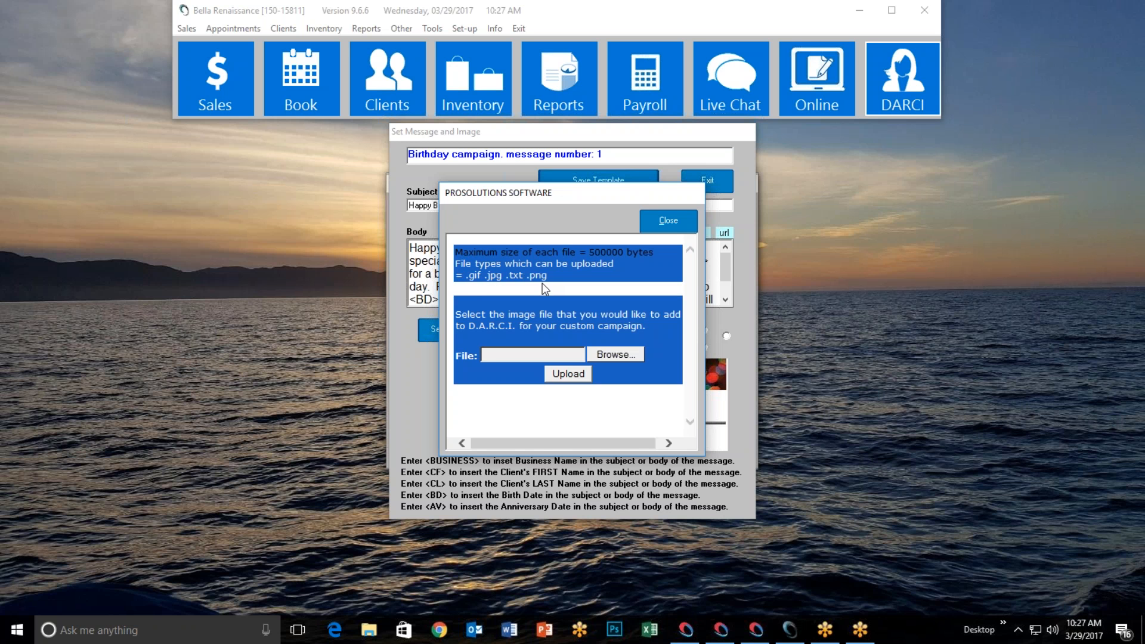
Check the allowed file types in the custom image upload window and close it without uploading
drag(487, 275, 503, 274)
click(634, 279)
click(668, 216)
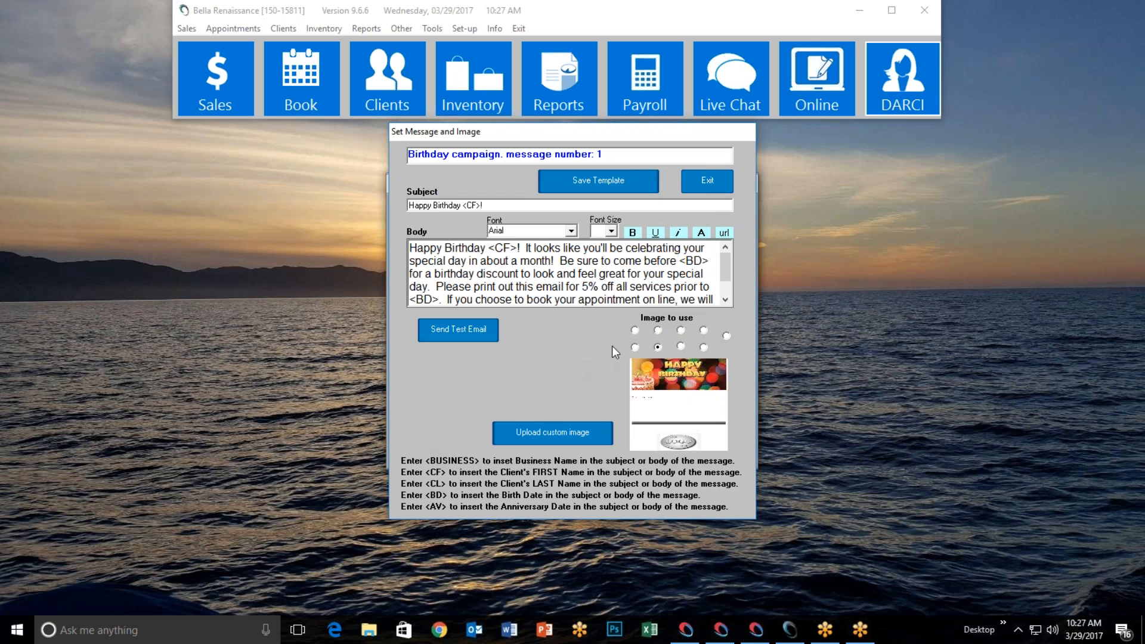
Compare the wooden and cake images, then choose the Custom Campaign image for message 1
click(727, 336)
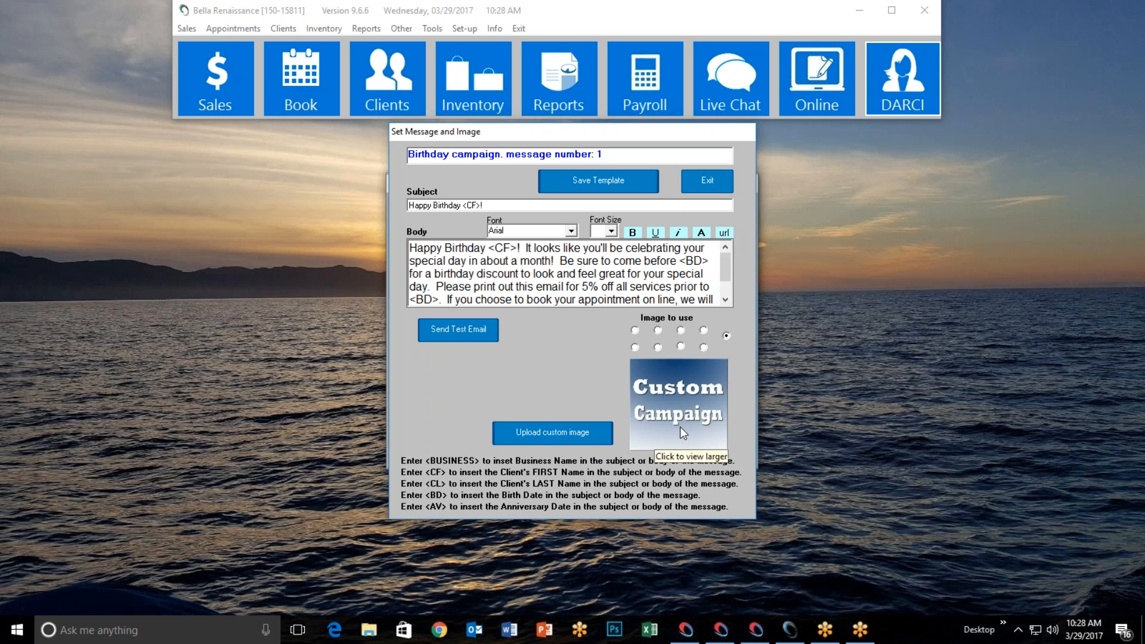
click(681, 346)
click(703, 347)
click(726, 337)
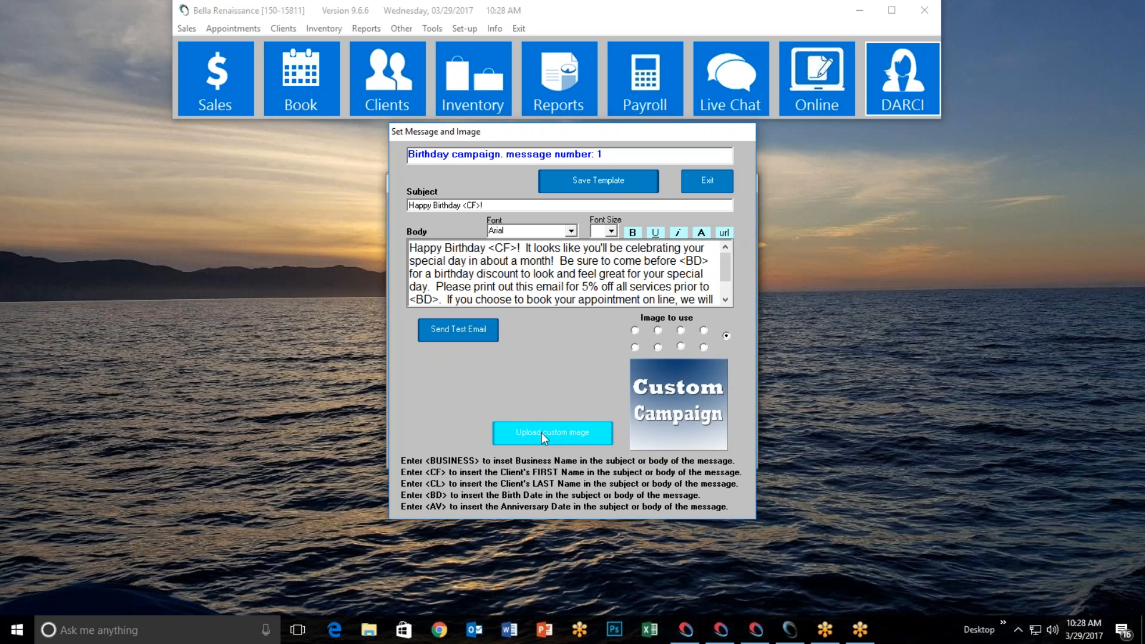
Save birthday message 1's template and close its editor
click(616, 181)
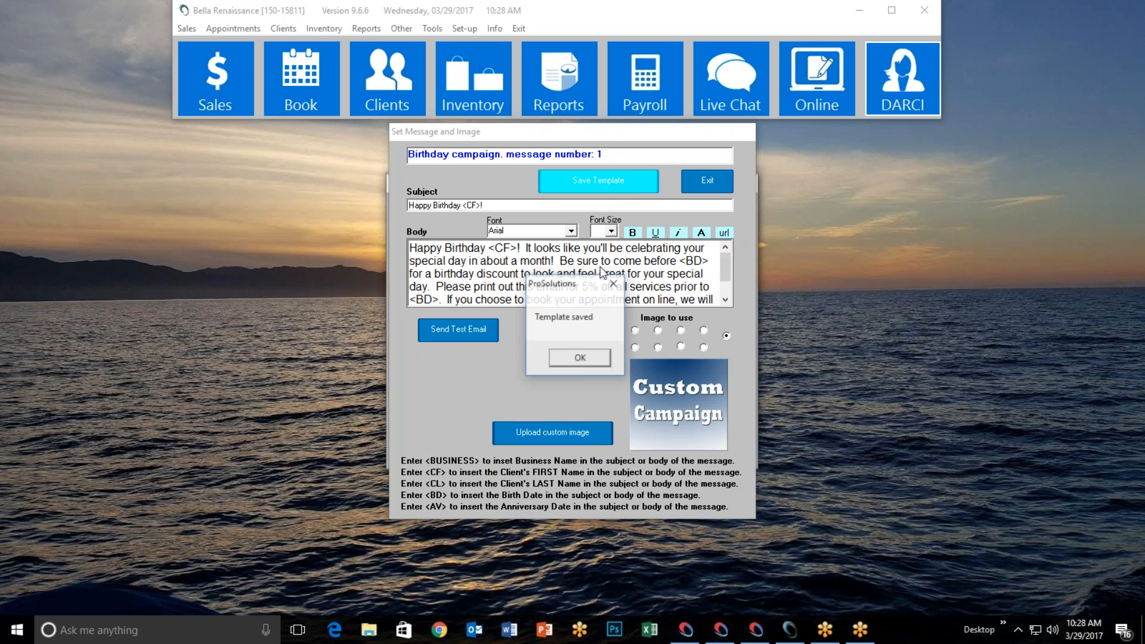
click(580, 358)
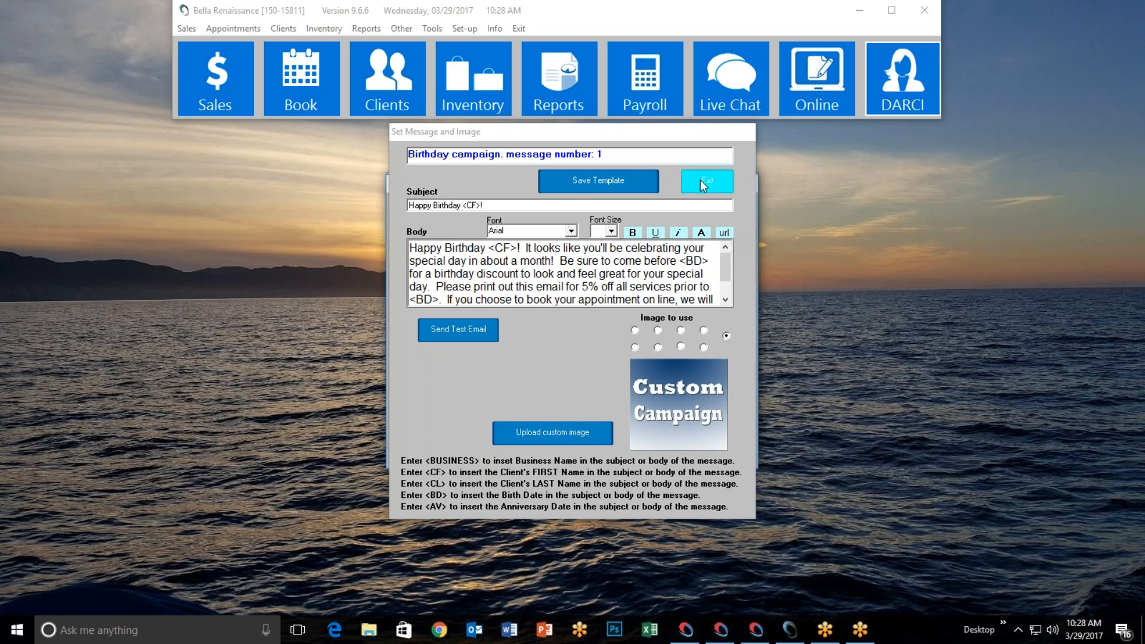
click(700, 181)
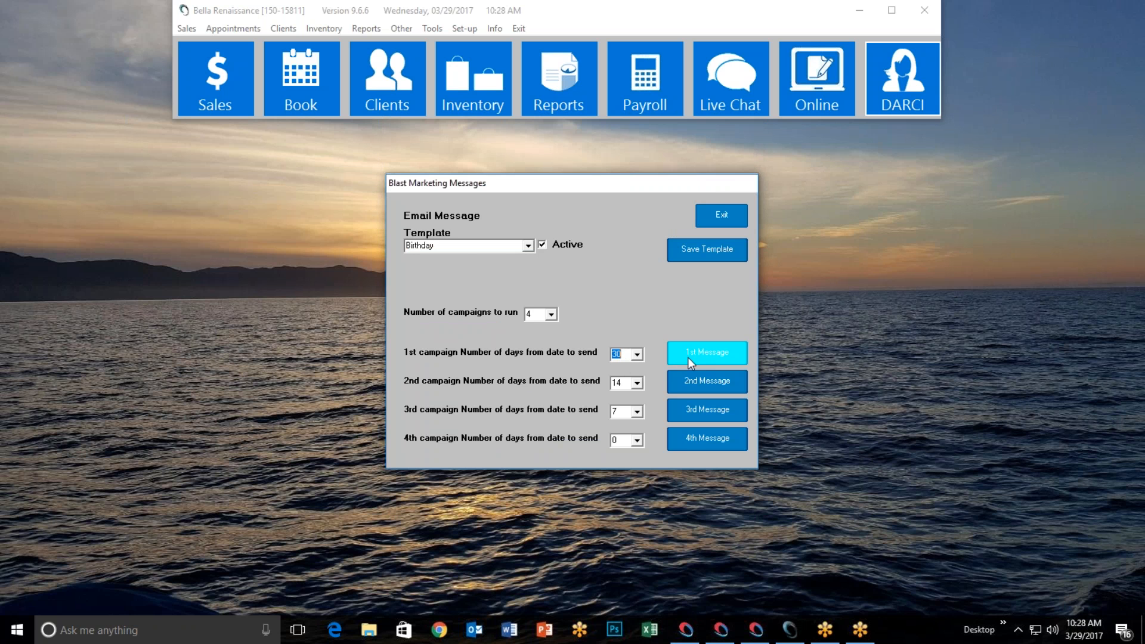
Give birthday message 2 the birthday-cake image and close its editor
click(701, 385)
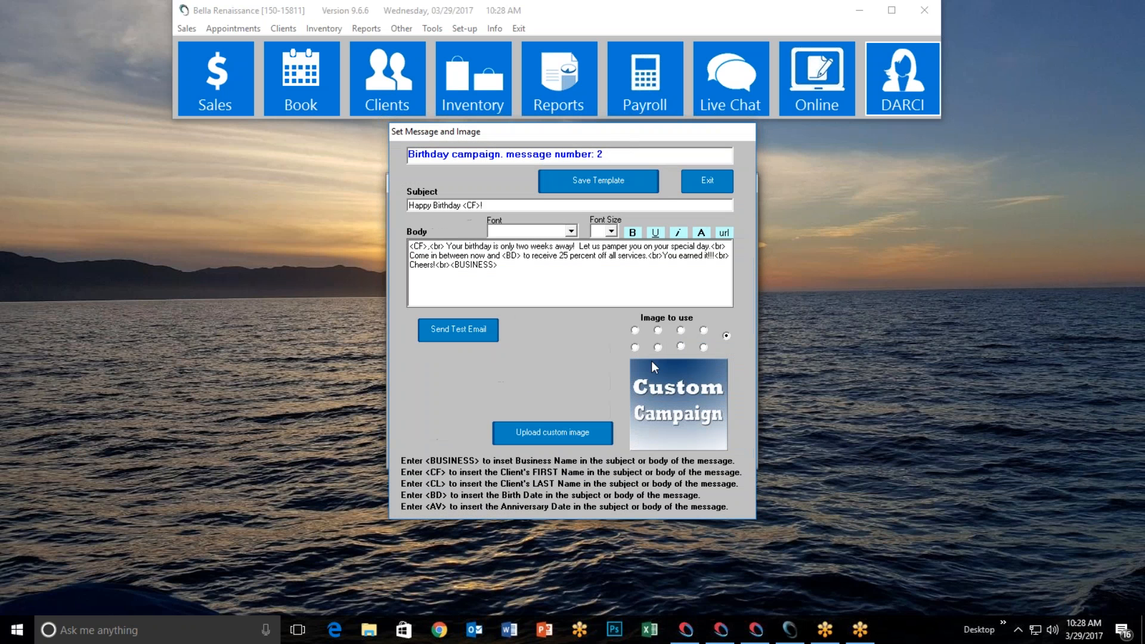
click(659, 347)
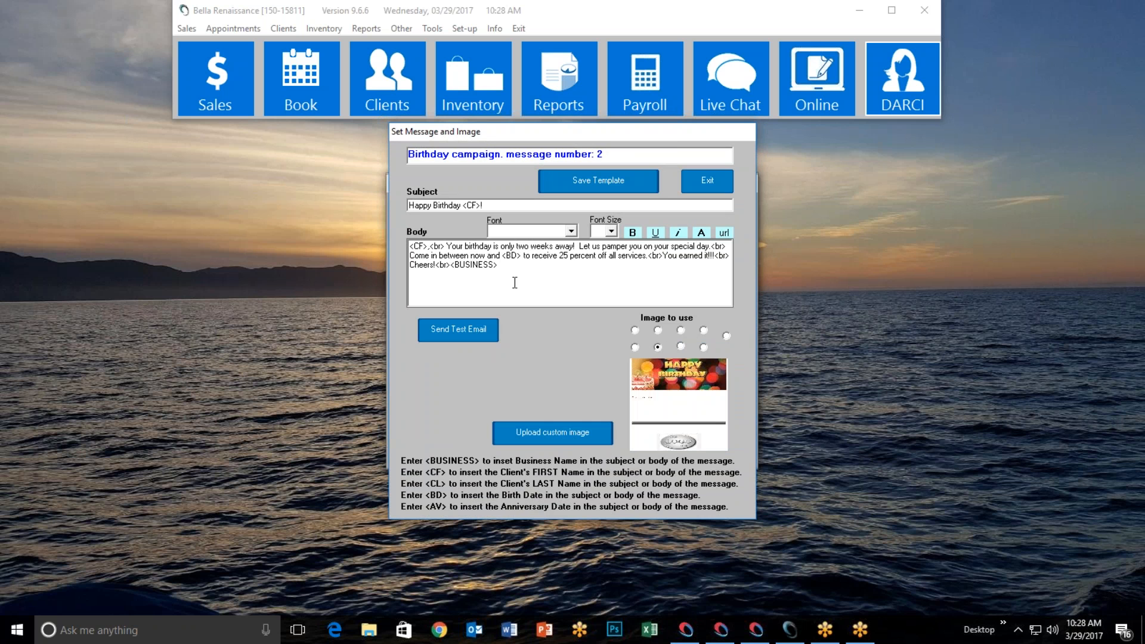
click(686, 180)
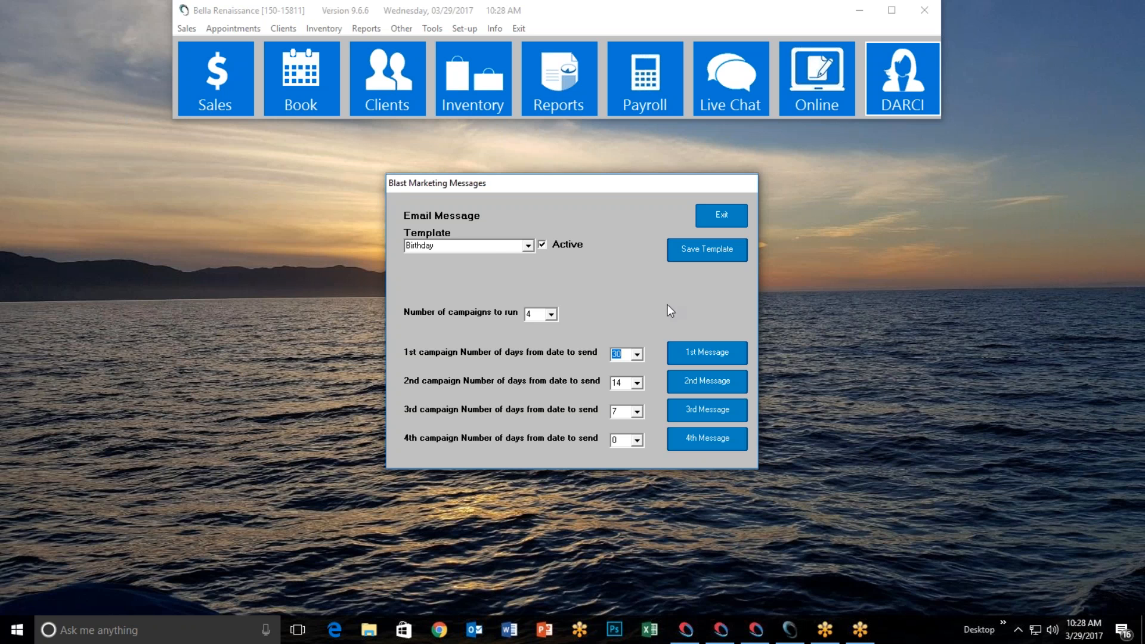
Reopen birthday message 1 and cancel the Send Test Email prompt
click(687, 349)
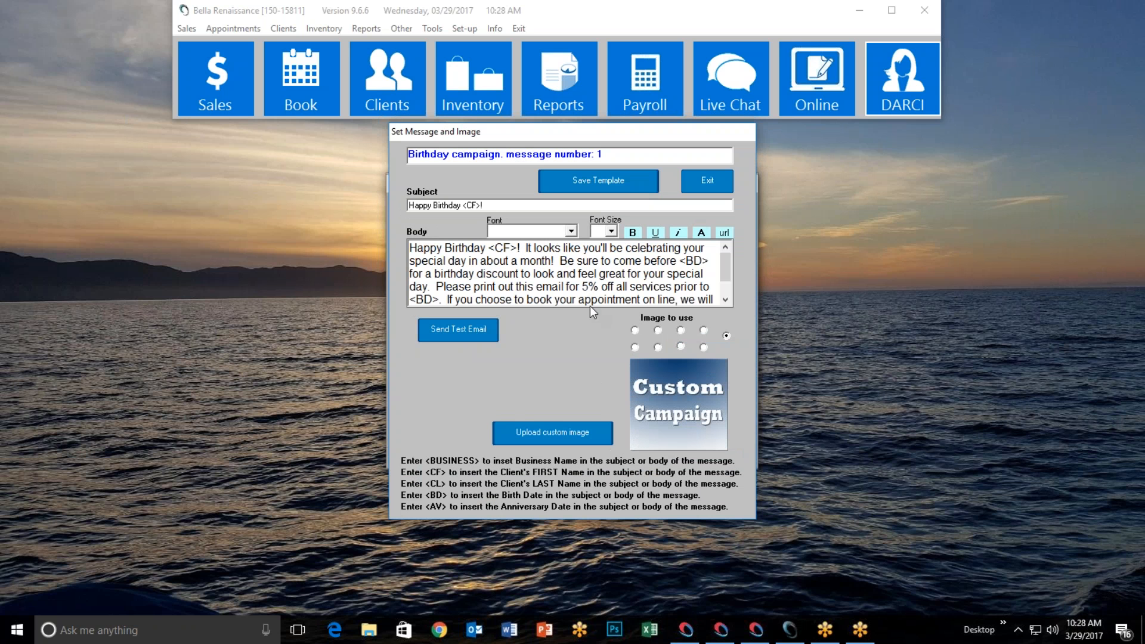
click(456, 334)
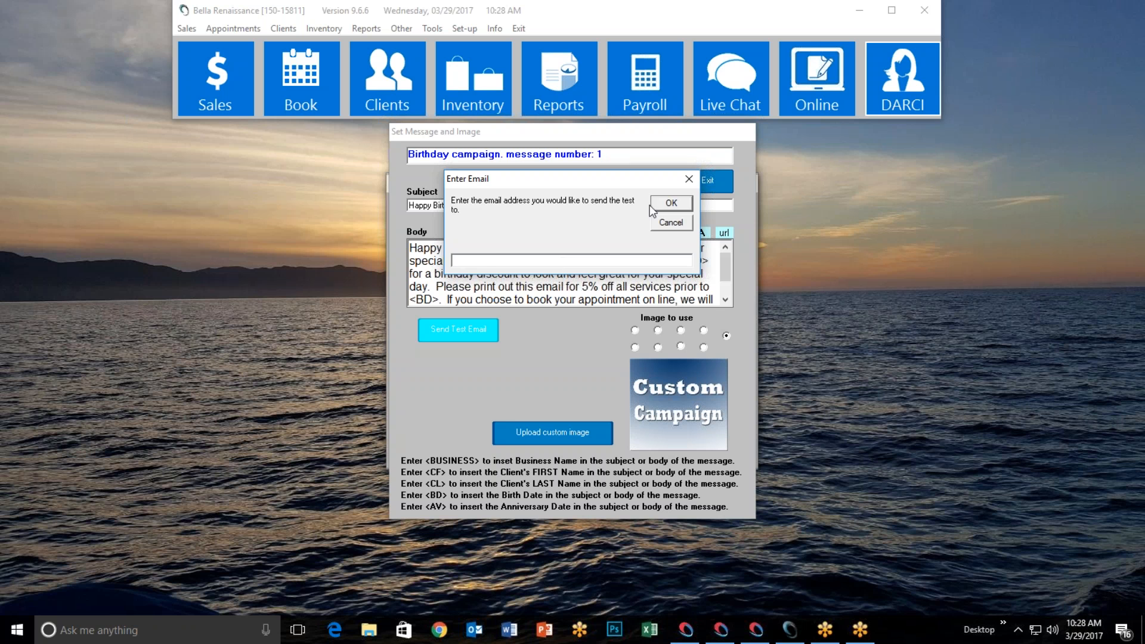
click(664, 222)
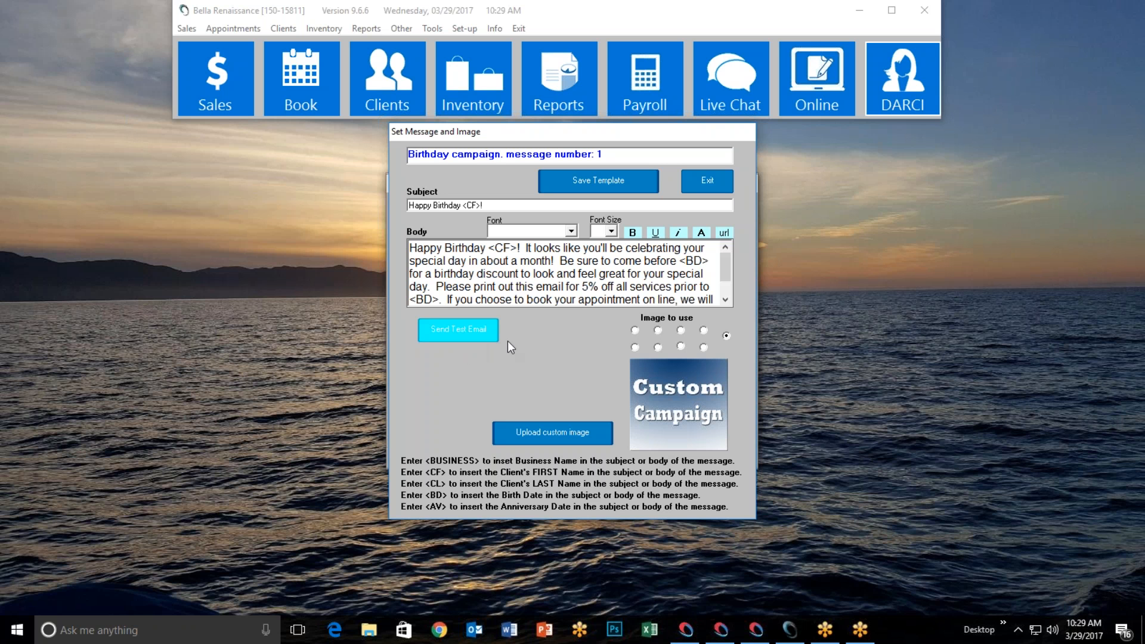
Close the message 1 editor and save the Birthday template, confirming 'Template saved'
click(709, 182)
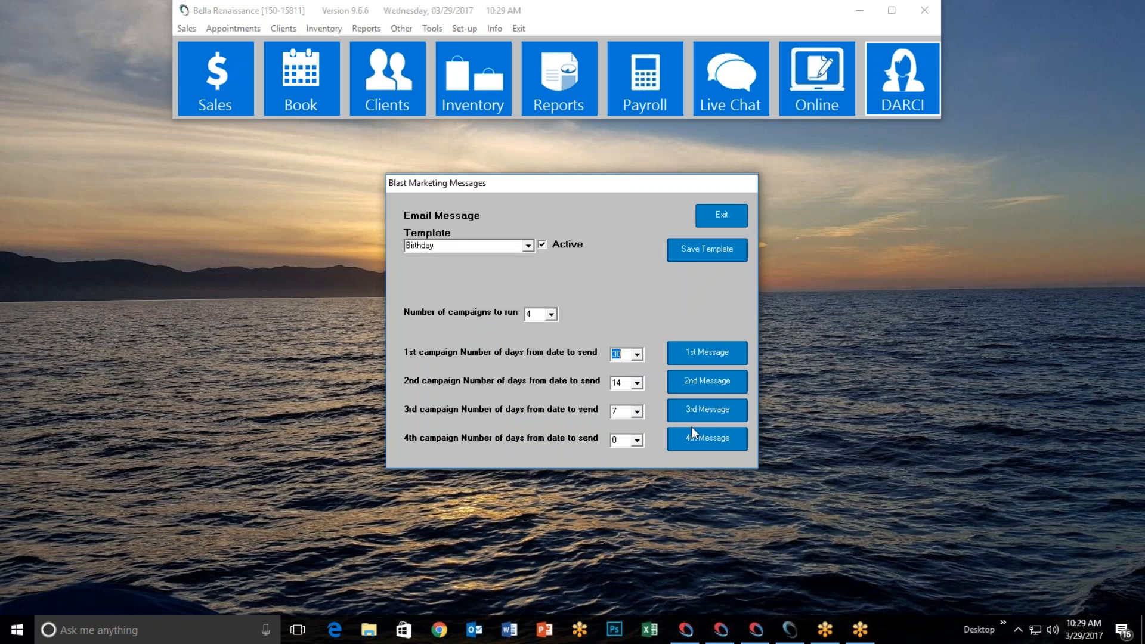
click(543, 247)
click(544, 245)
click(686, 252)
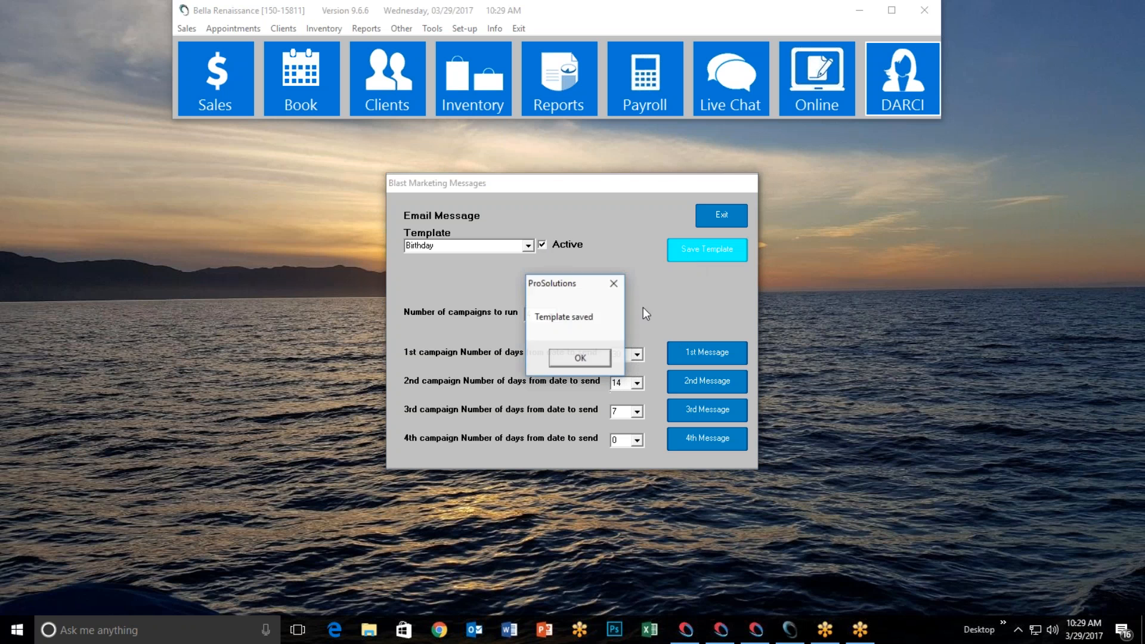
click(580, 358)
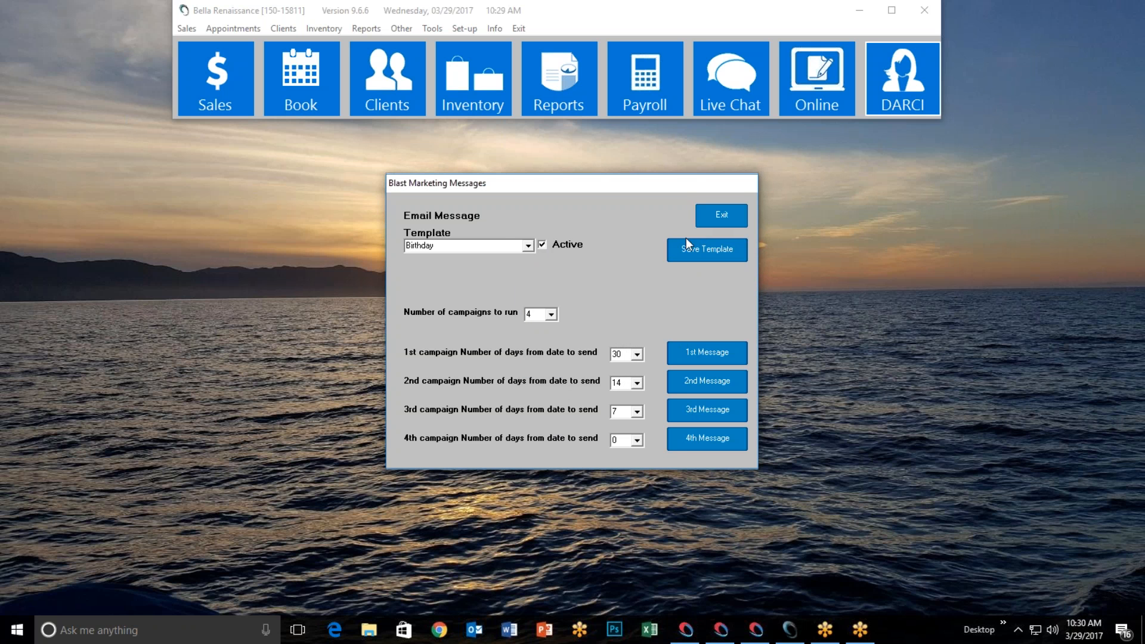
Browse the Promotional, Valentines Day and Mothers Day blast templates
click(528, 246)
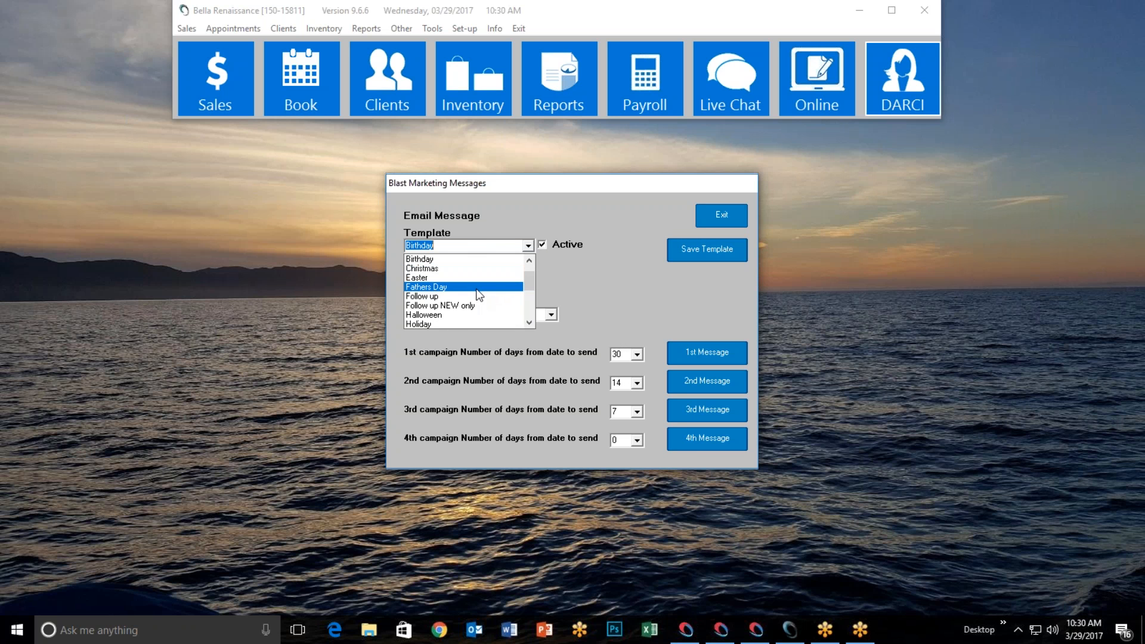
drag(530, 278, 533, 312)
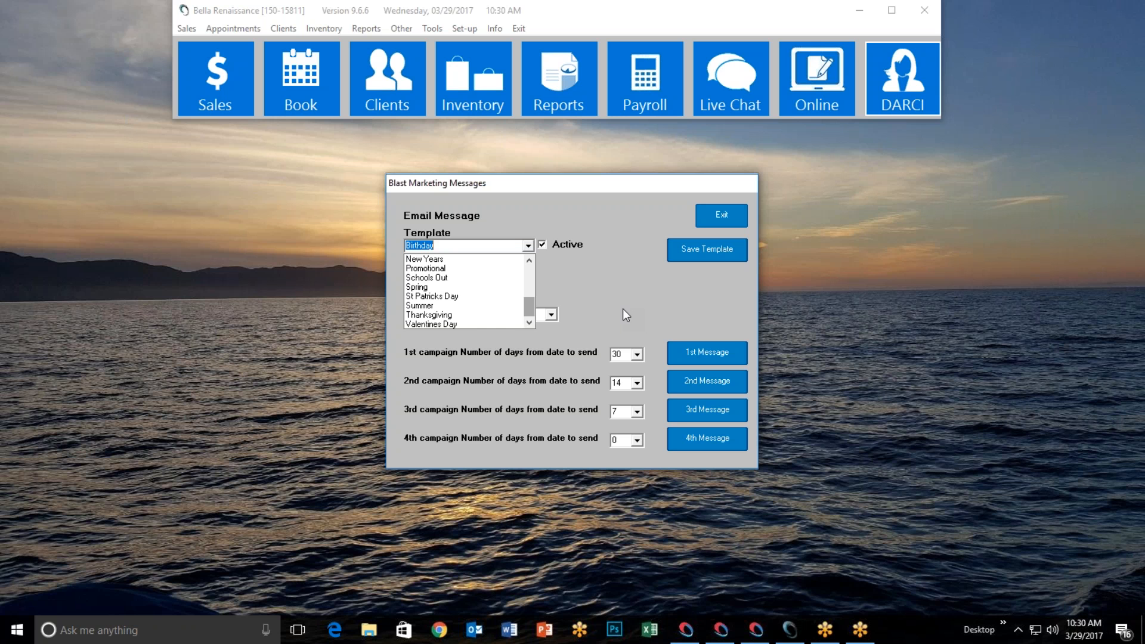
click(471, 269)
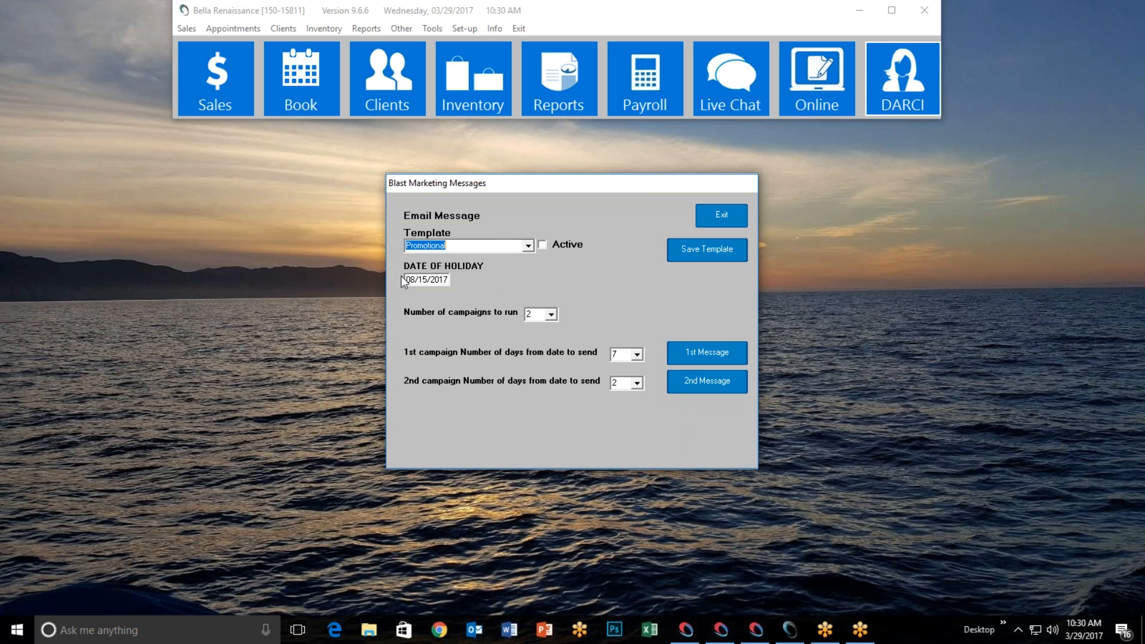
click(529, 246)
click(471, 325)
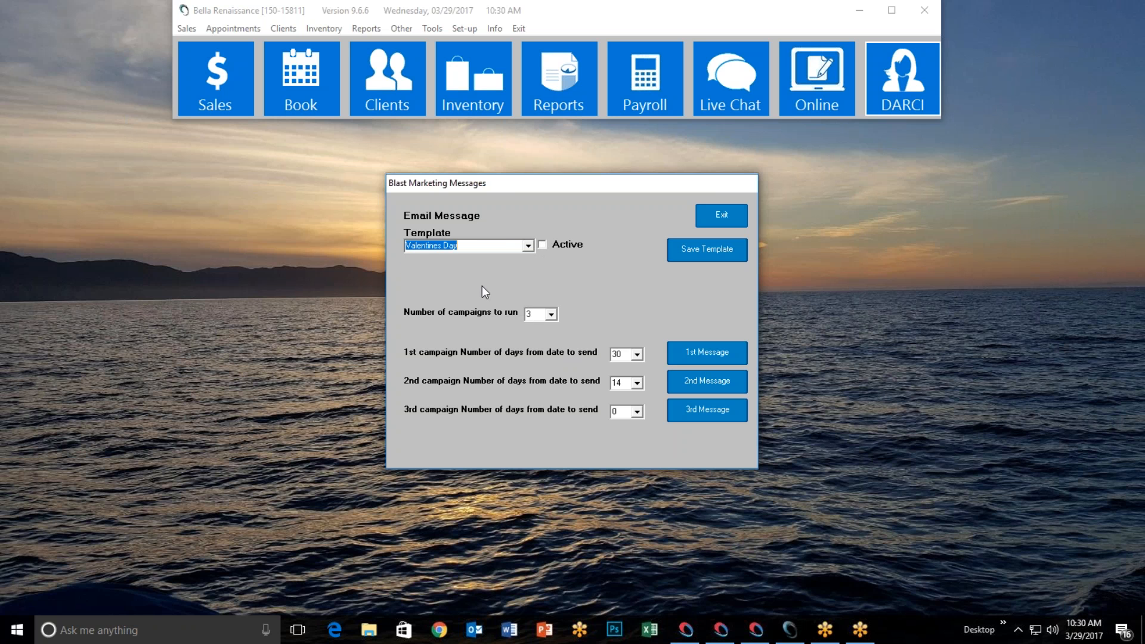
click(529, 246)
scroll(469, 302, up, 2)
click(460, 305)
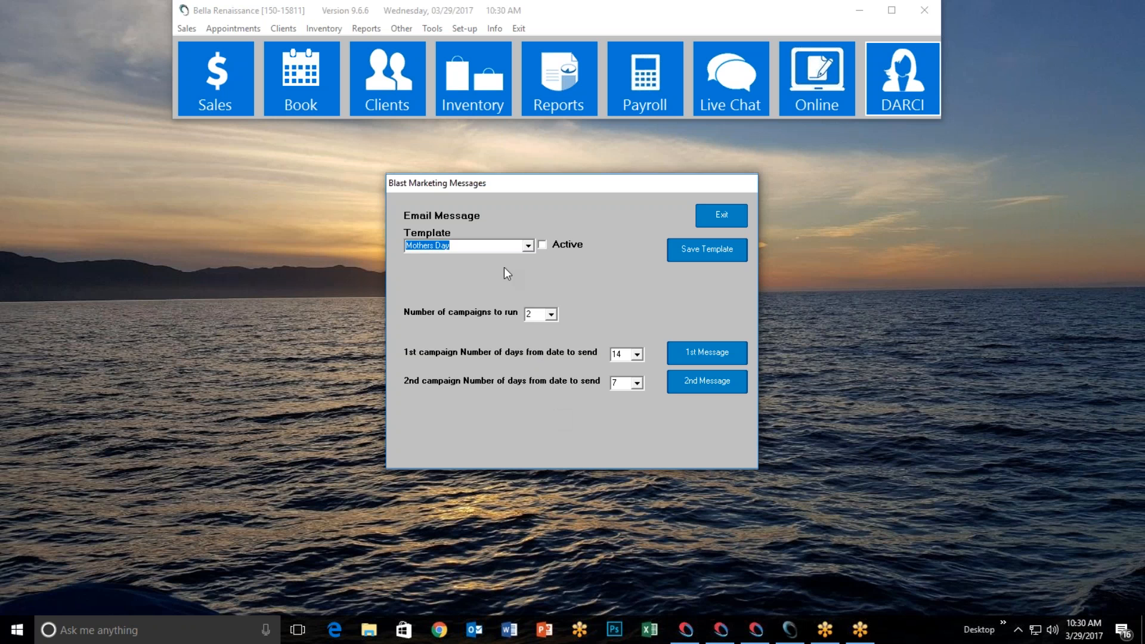
Select the Promotional template and open its first campaign message
click(529, 245)
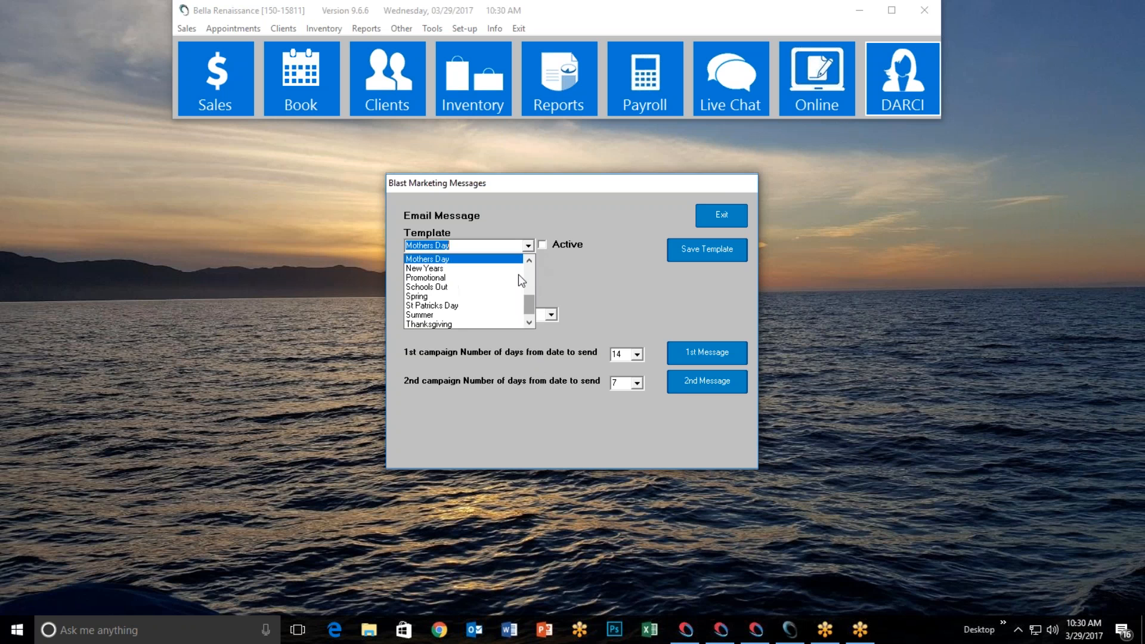
click(478, 278)
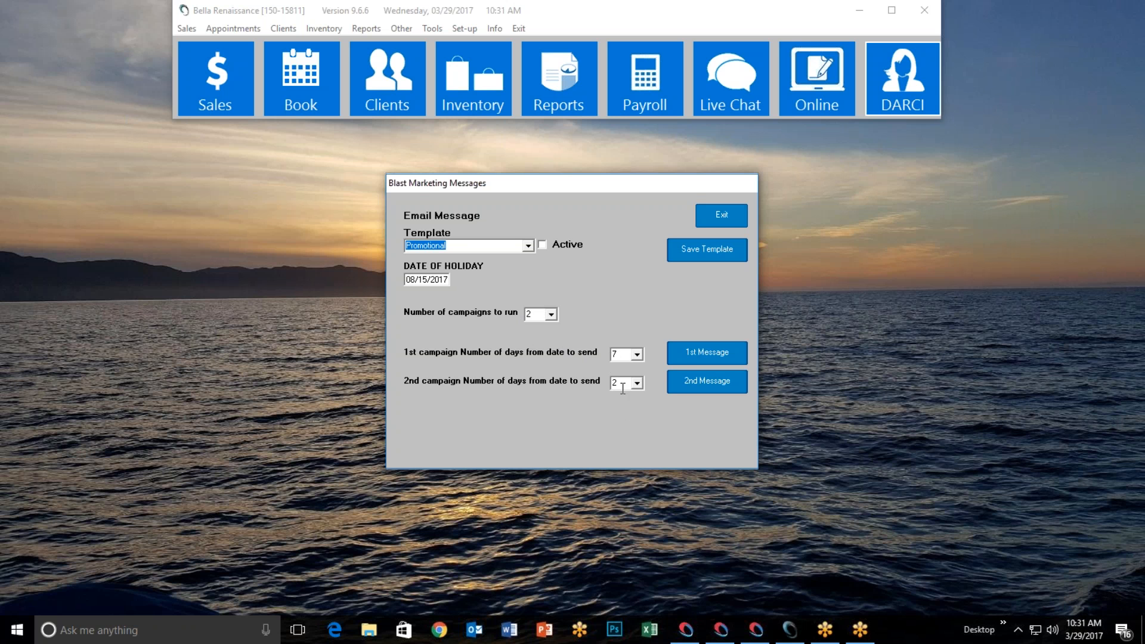
click(682, 356)
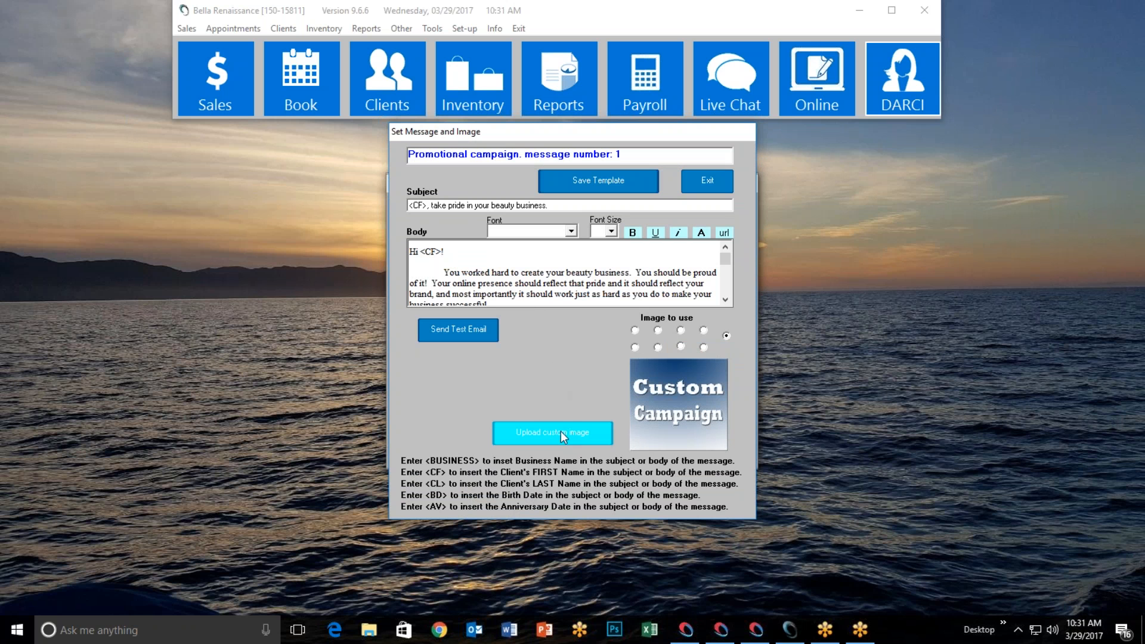
click(658, 330)
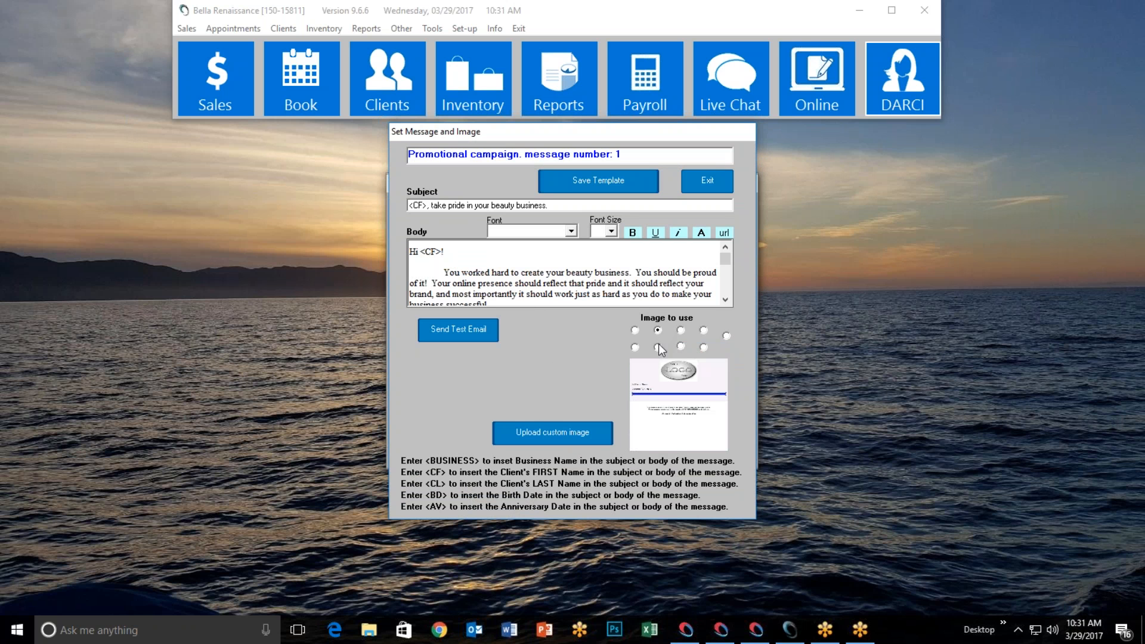
click(635, 347)
click(658, 348)
click(681, 346)
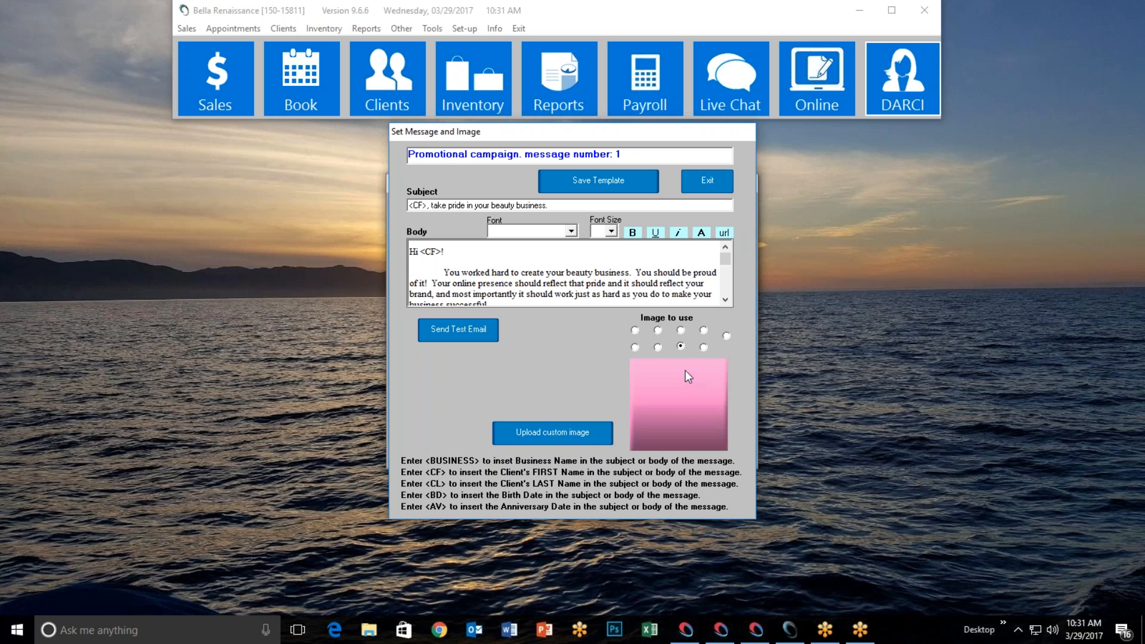
click(680, 331)
click(659, 331)
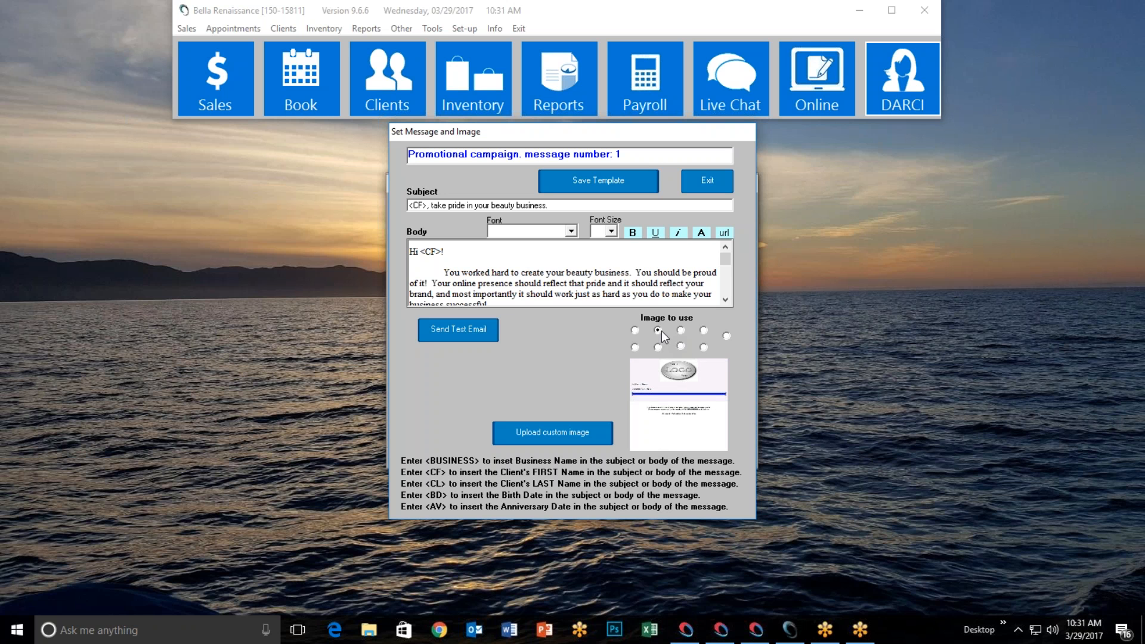
click(726, 336)
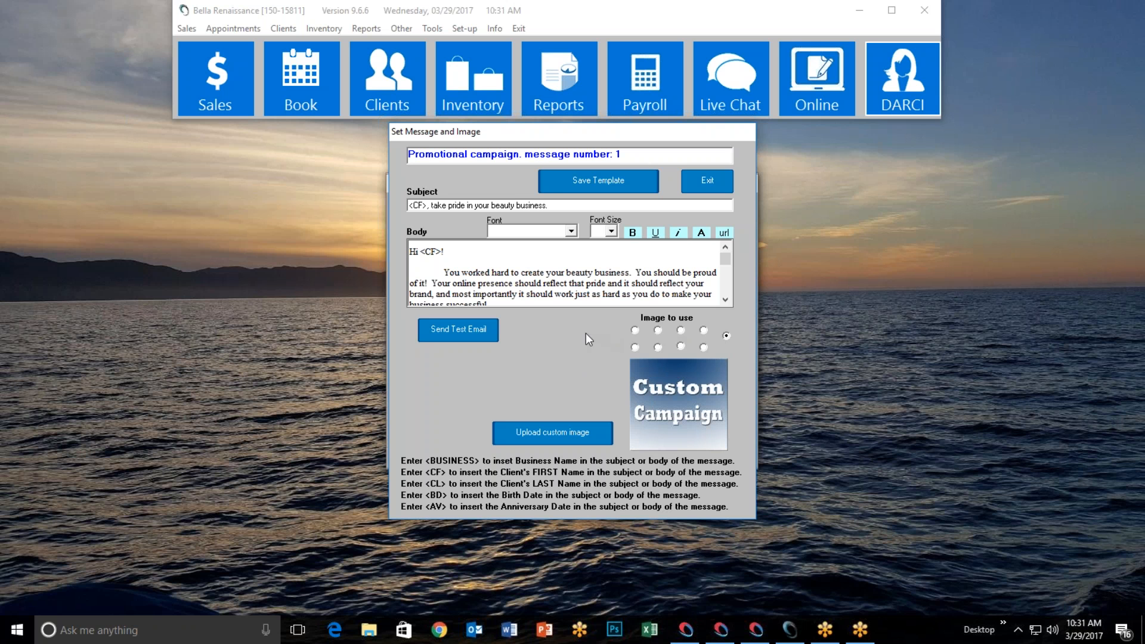
click(711, 181)
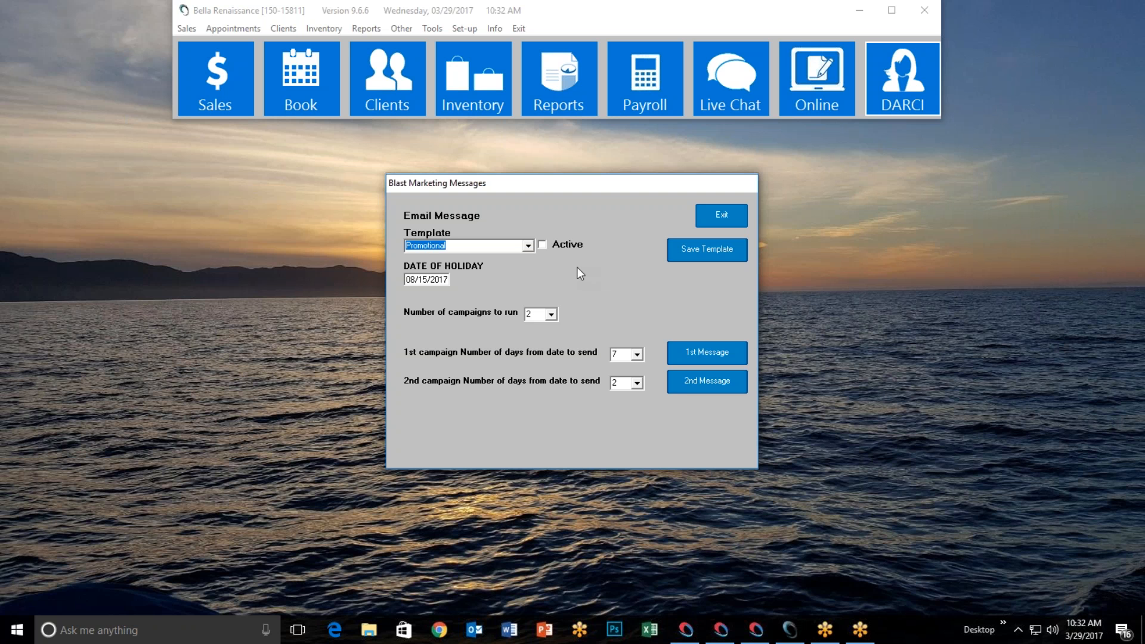
Load the Follow up blast template, which runs a single campaign 1 day out
click(529, 247)
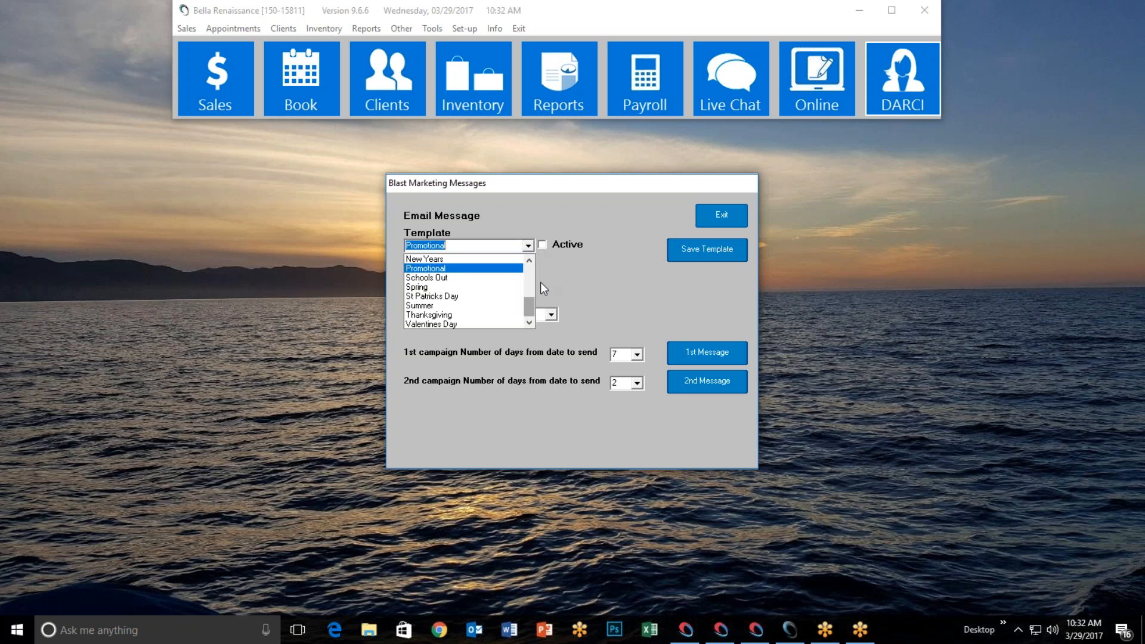
drag(528, 310, 535, 271)
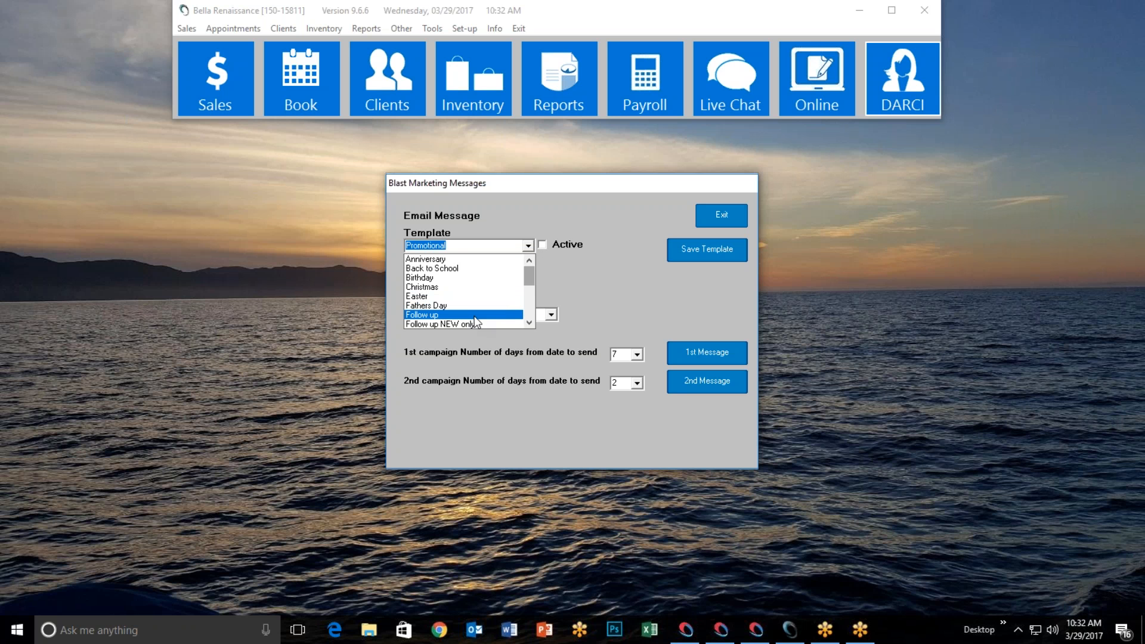
scroll(475, 319, down, 2)
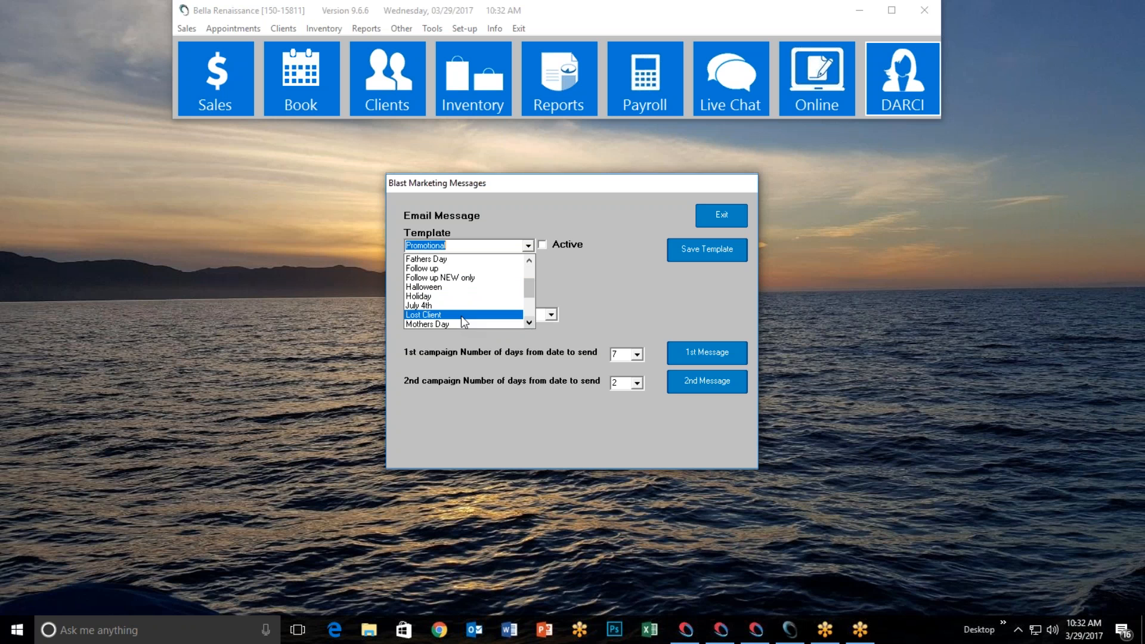
click(481, 268)
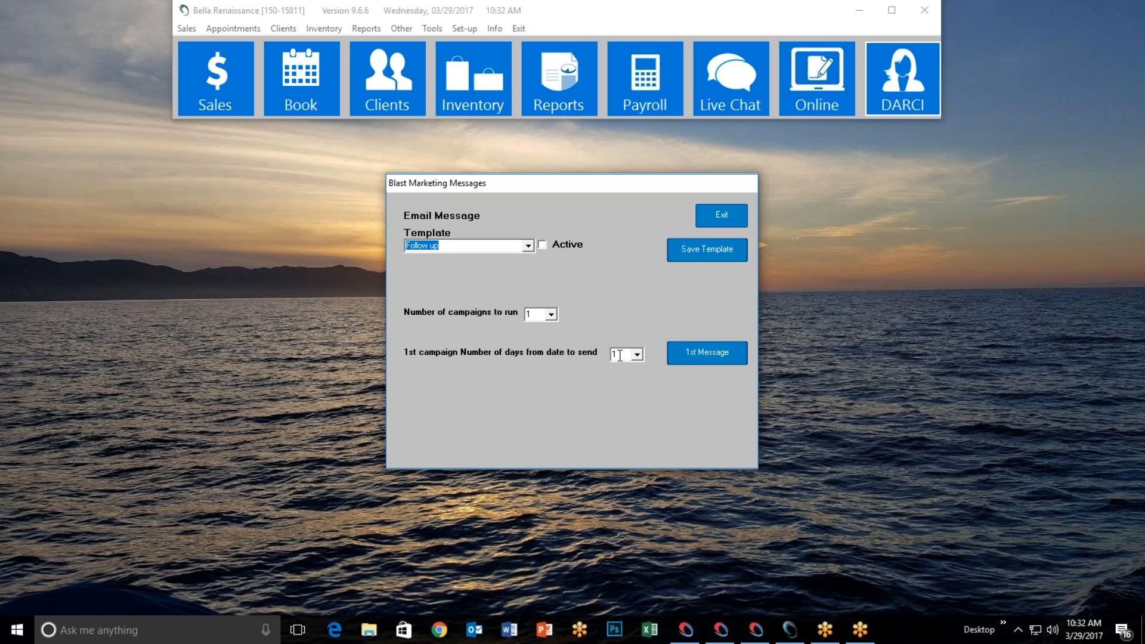
In the Follow up first message, preview the available images full size, including the Thank You sticky note
click(705, 355)
click(683, 407)
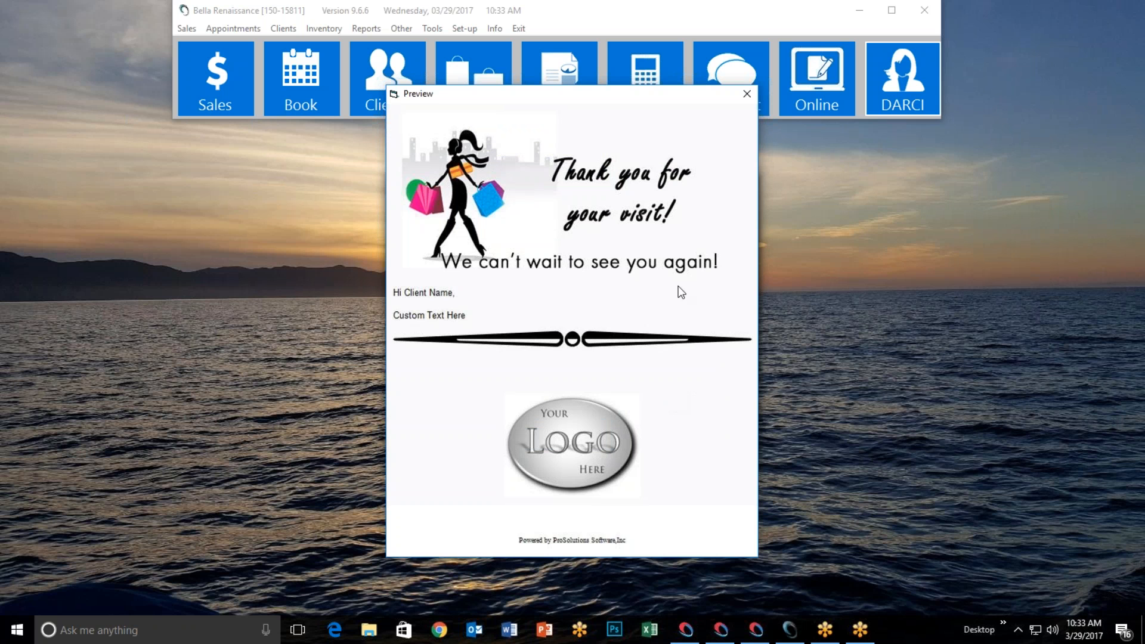
click(746, 94)
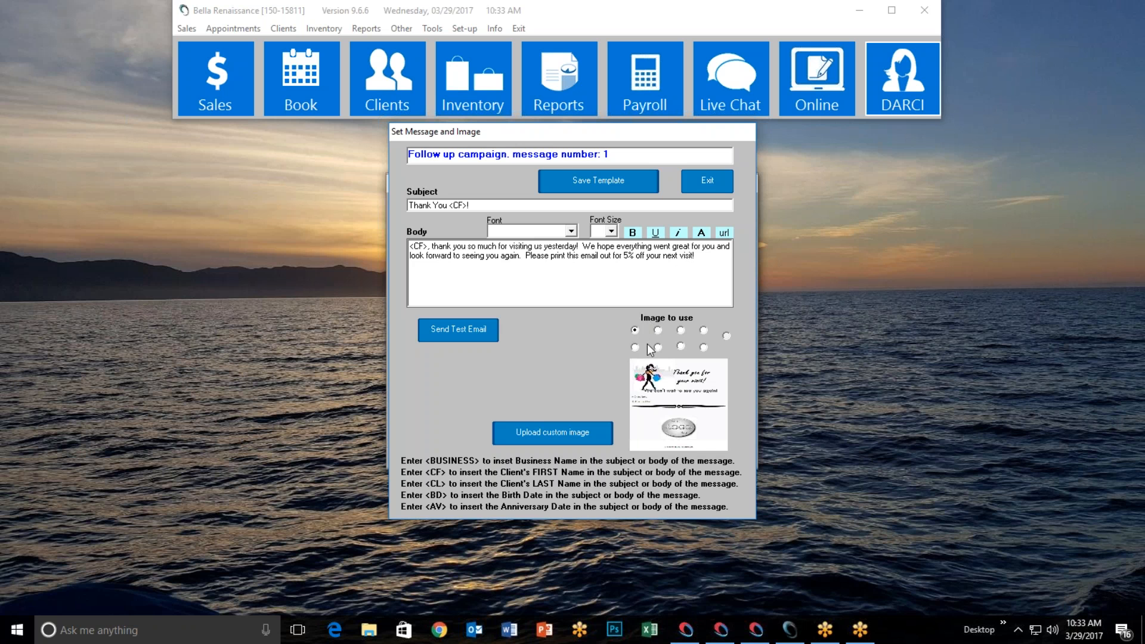
click(676, 399)
click(750, 91)
click(660, 379)
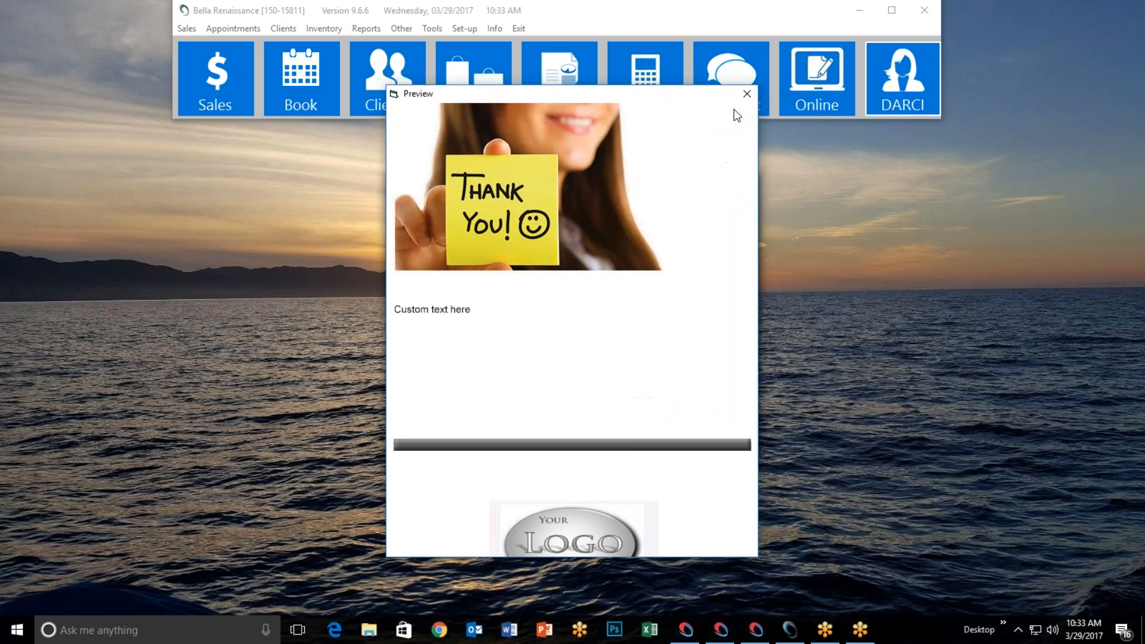
click(746, 99)
Choose the spa candles image for message 1, preview it, and close the editor
click(682, 348)
click(703, 383)
click(746, 95)
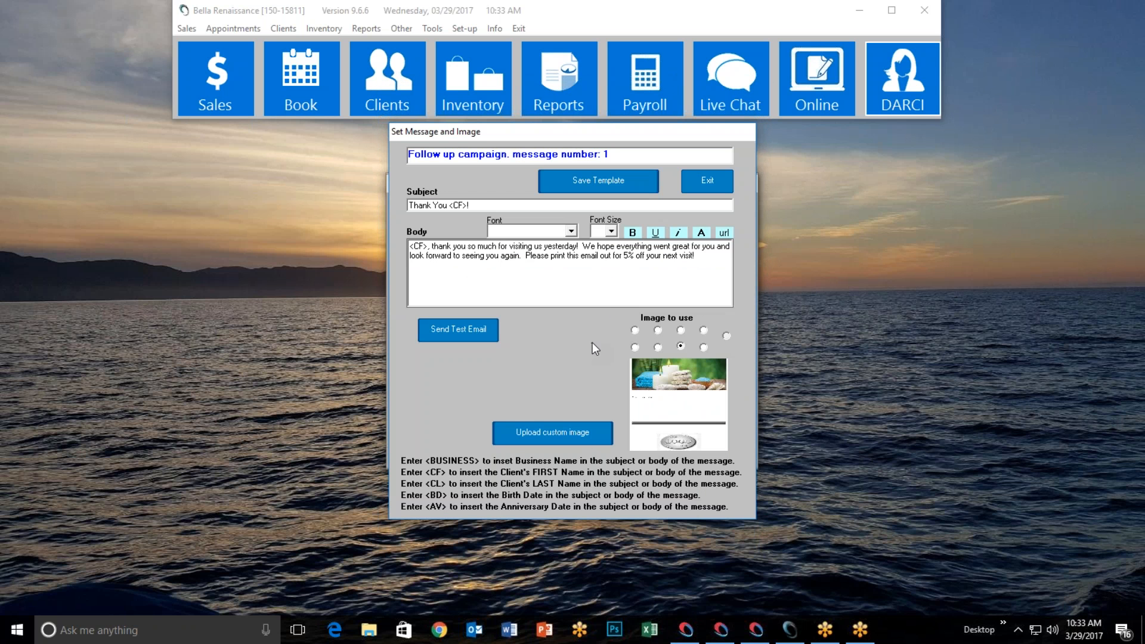
click(705, 185)
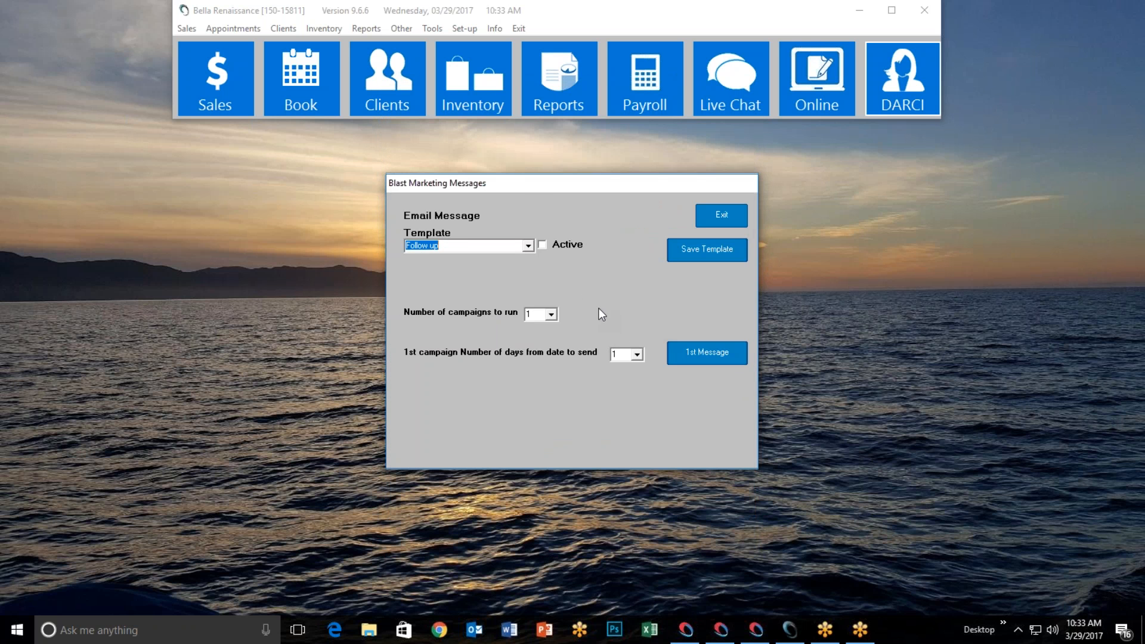
Select the Lost Client template and check its four campaigns at 90, 120, 150 and 240 days
click(529, 248)
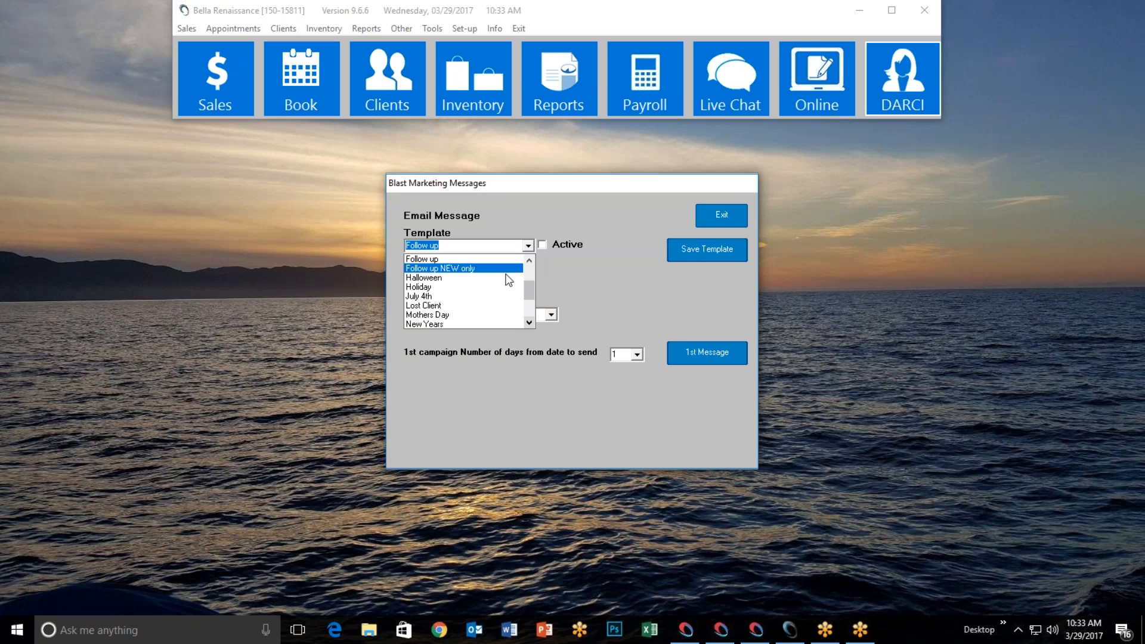
click(478, 304)
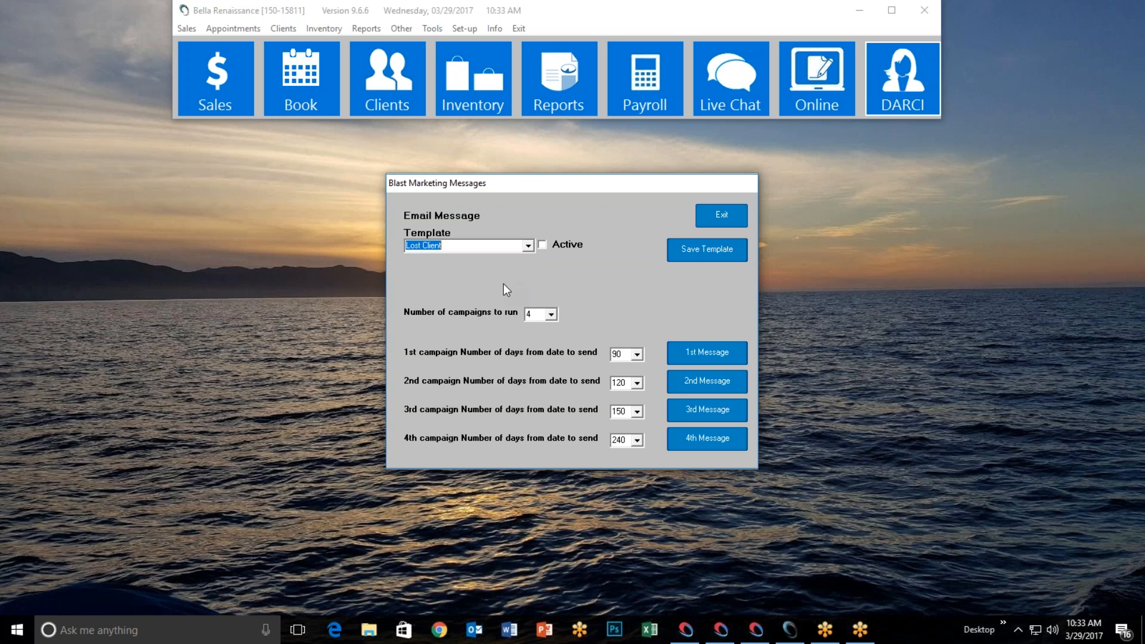
click(551, 314)
Preview the Lost Client first message's Hurry Back image, then close the message editor
click(682, 355)
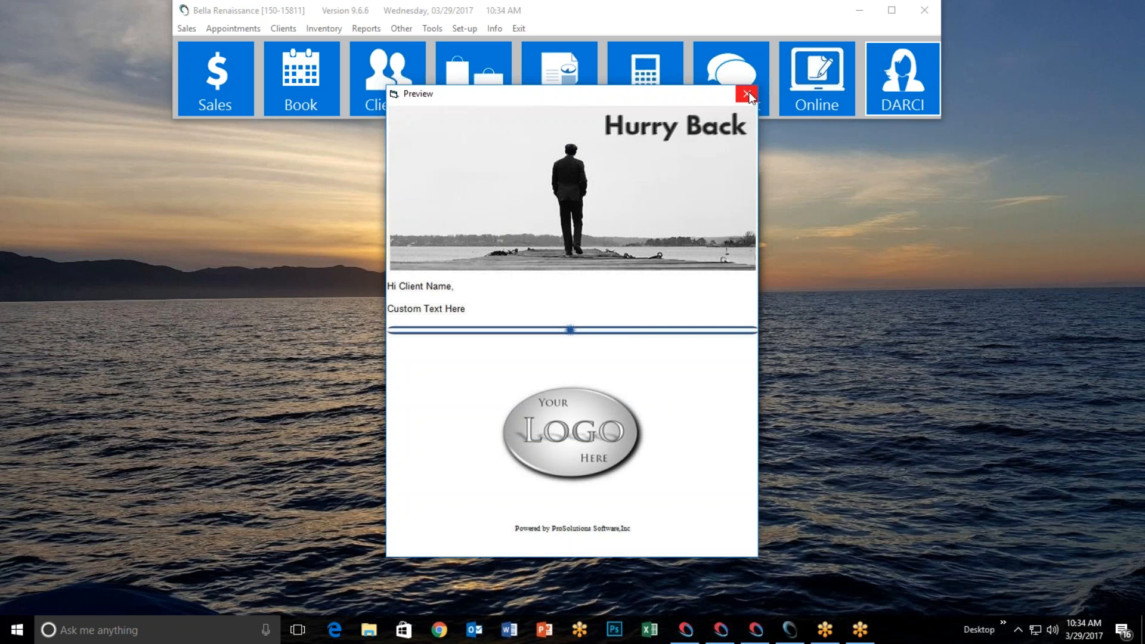
click(748, 94)
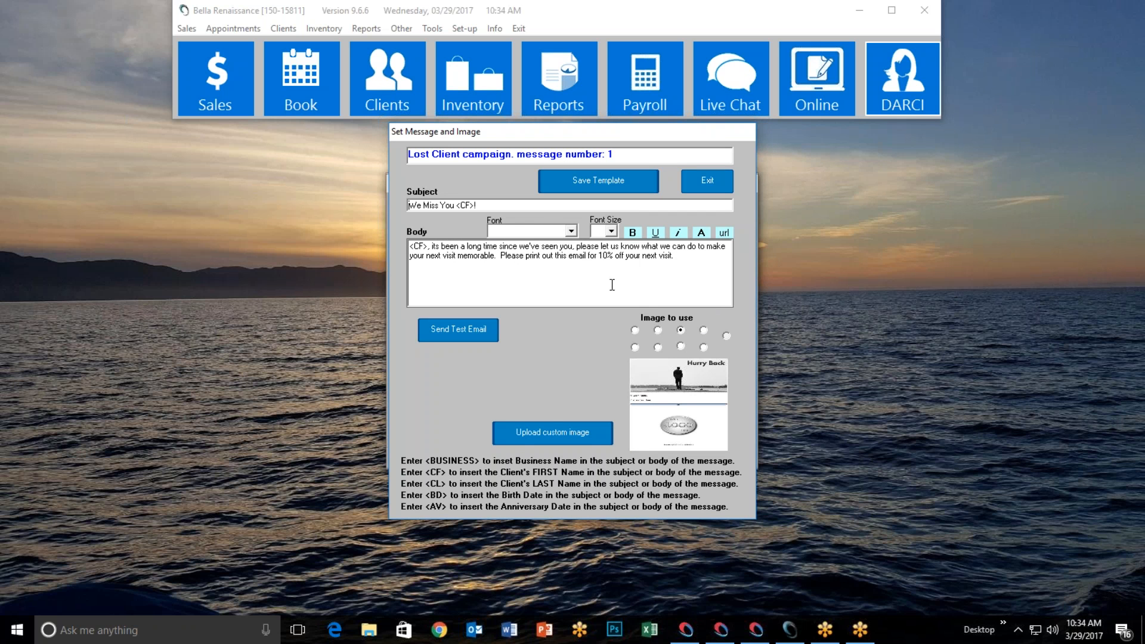
click(707, 181)
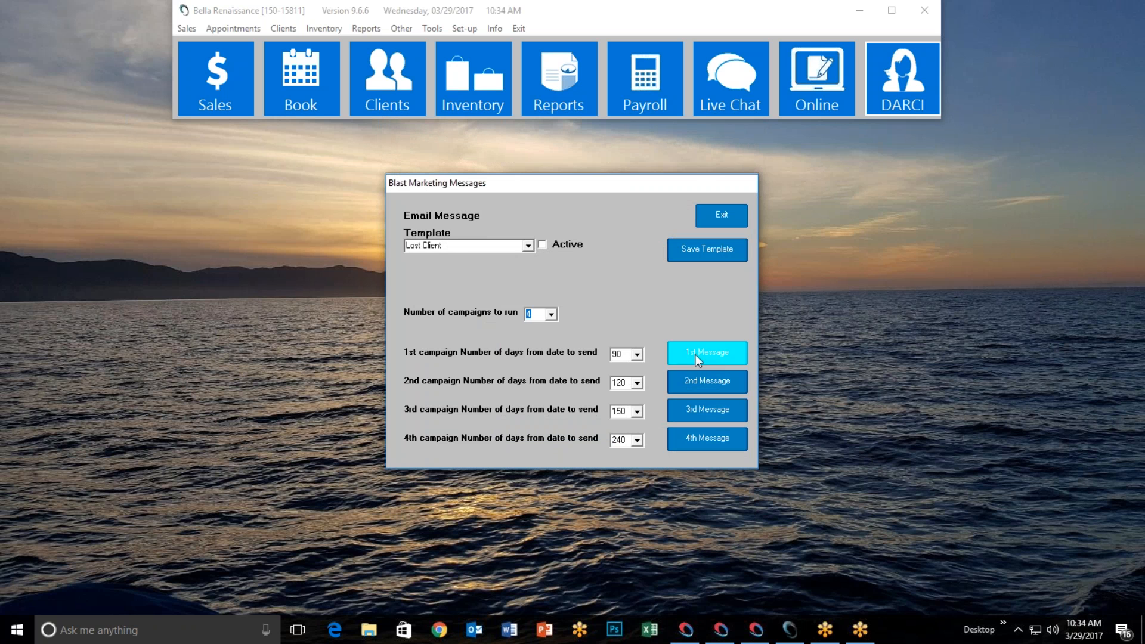
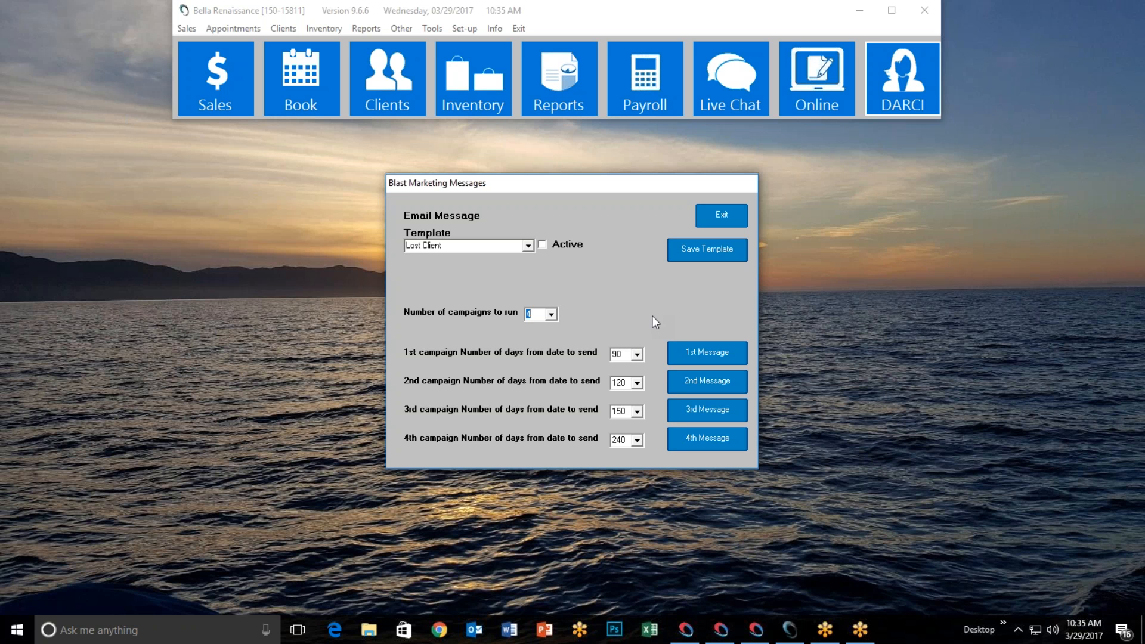
Review the second campaign's day options, then exit Blast Marketing Messages and open DARCI Notifications
click(637, 383)
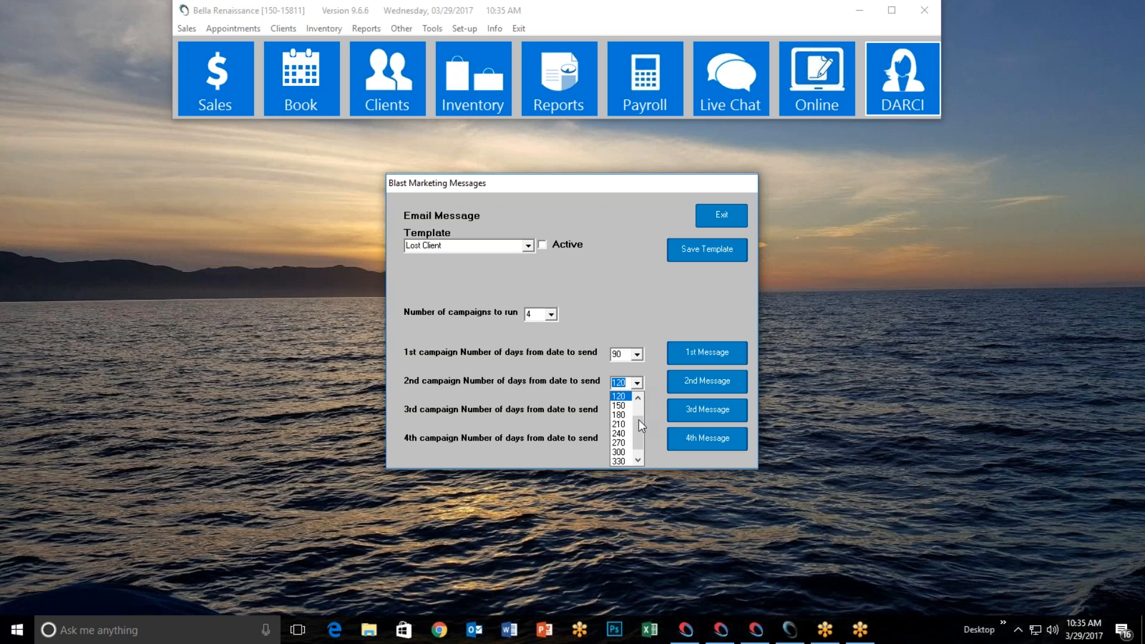
drag(641, 401, 639, 409)
click(658, 312)
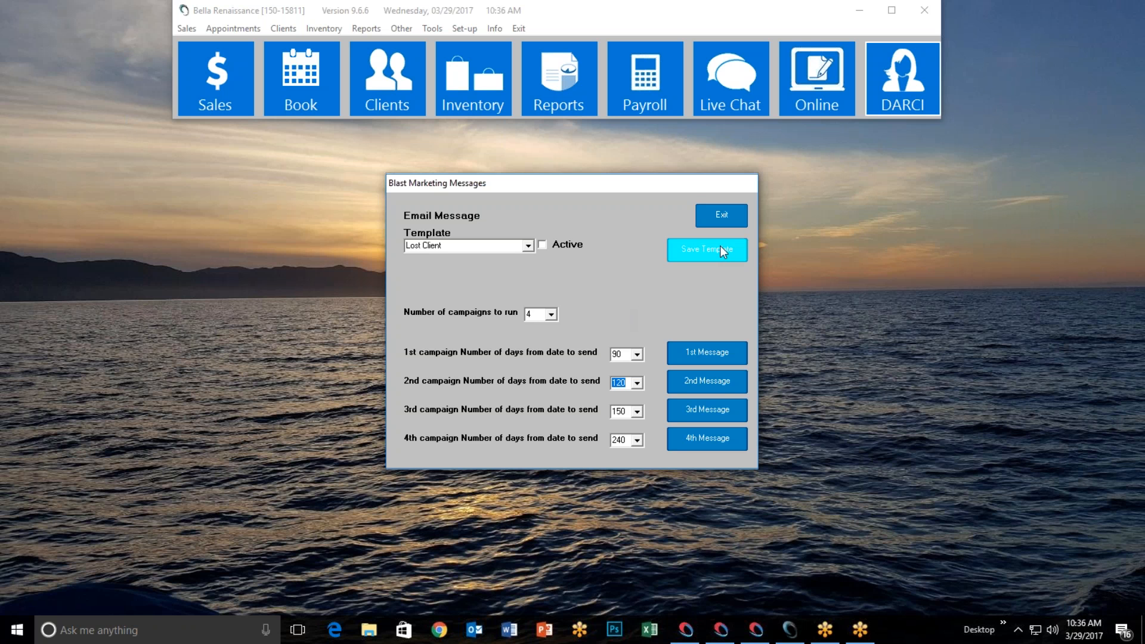
click(726, 220)
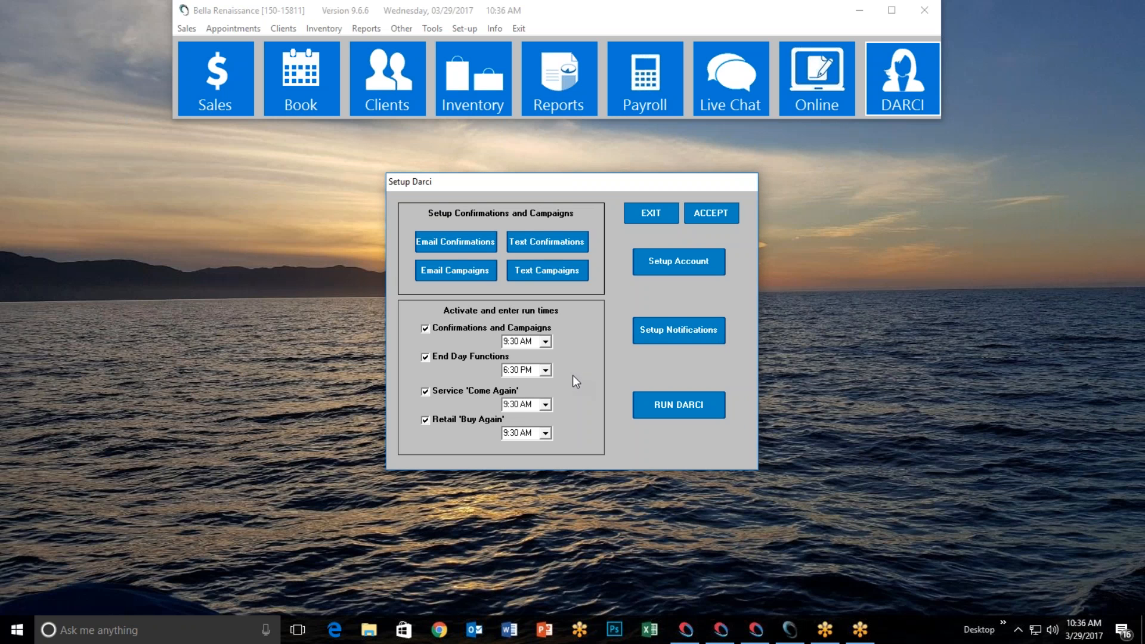
click(681, 333)
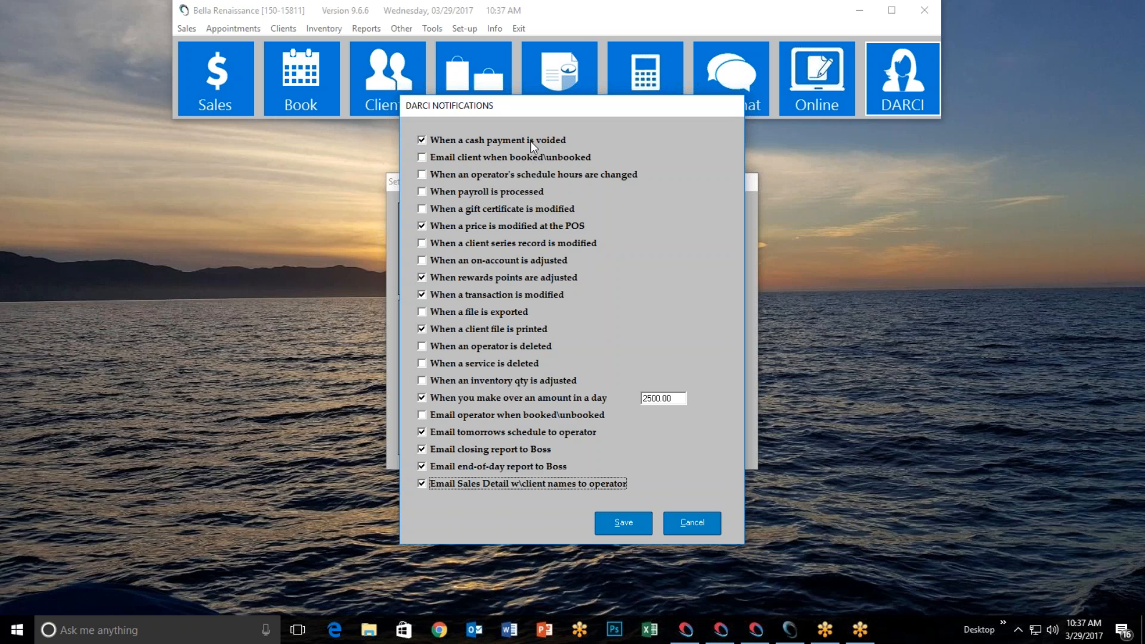
Toggle the schedule-hour change alert and client/operator booked-unbooked emails, then save the notifications
click(420, 177)
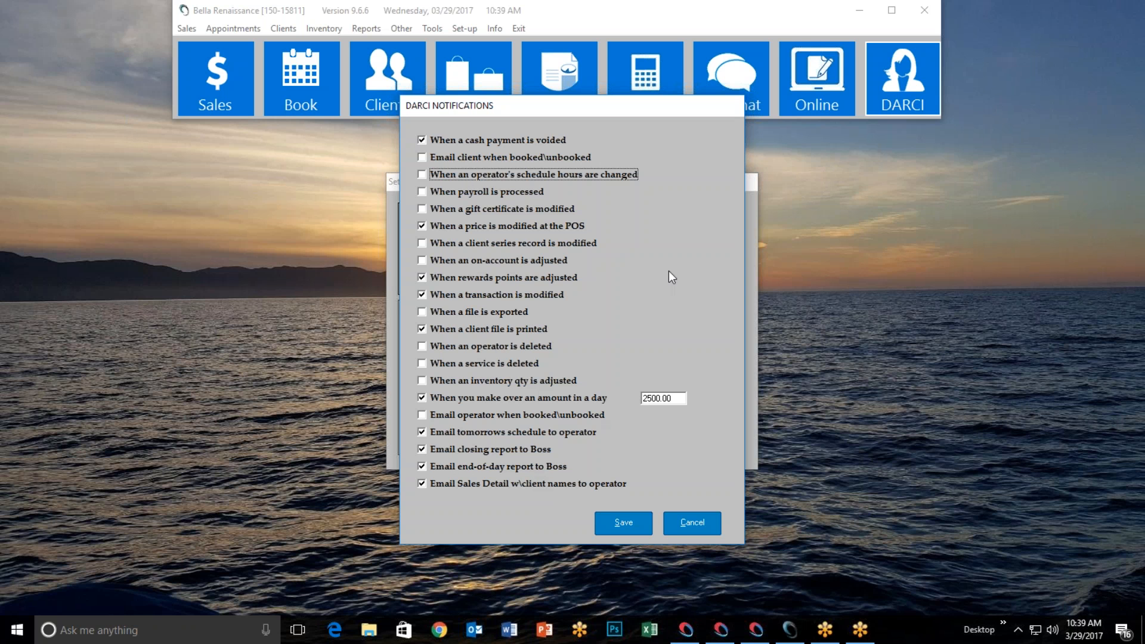
click(424, 160)
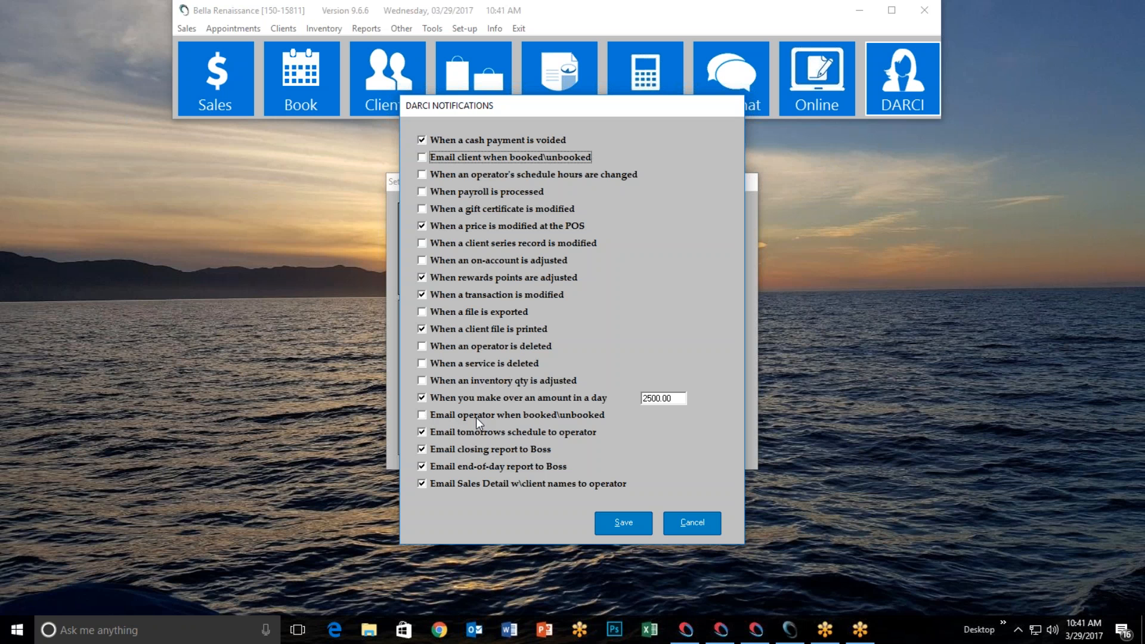
click(422, 416)
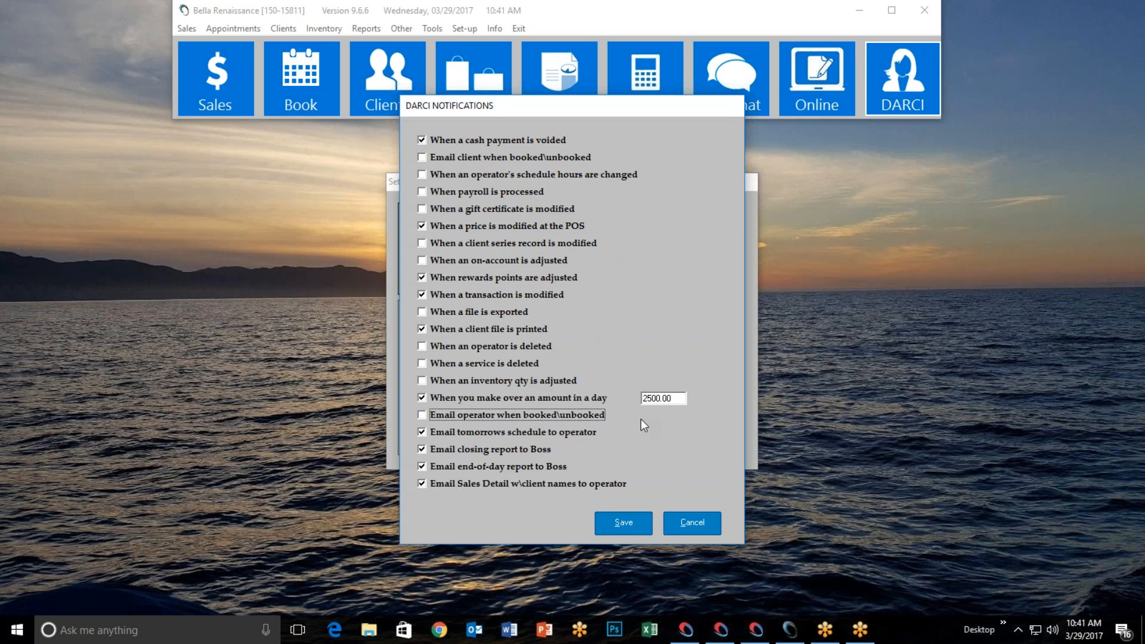
click(624, 524)
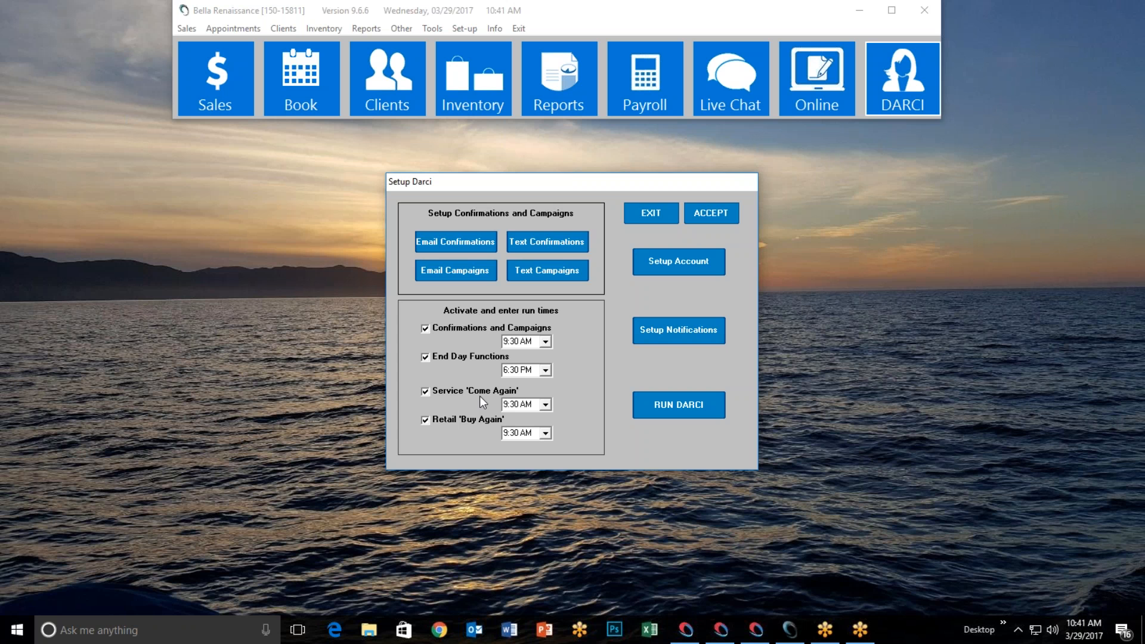
Exit DARCI setup, open SalonSpa Services and load the Hair group's service list
click(638, 214)
click(470, 30)
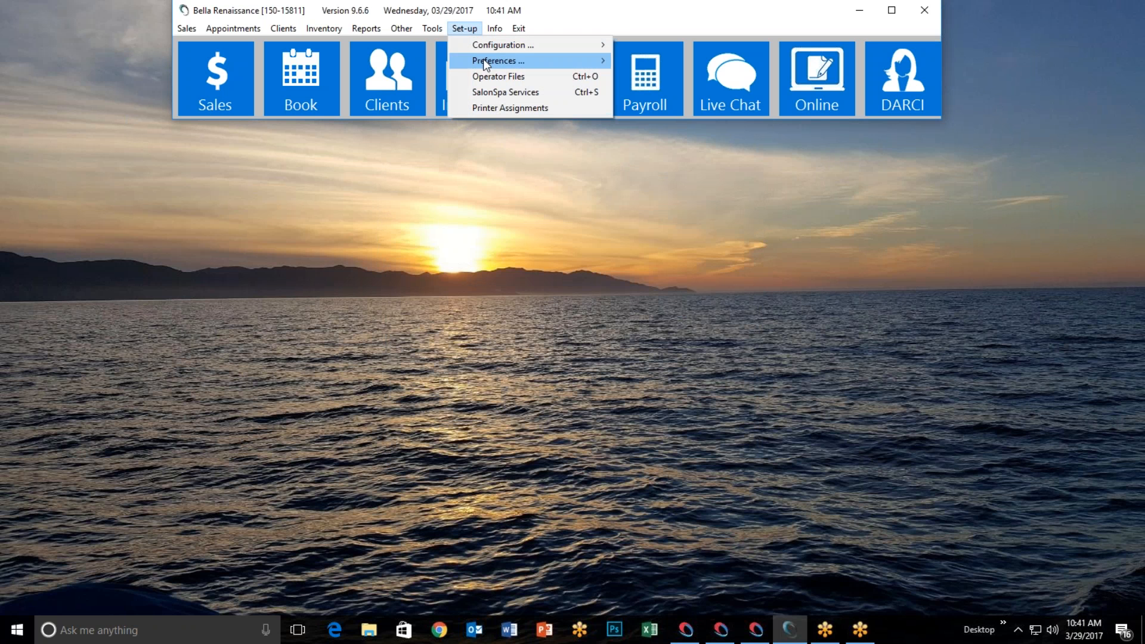
click(497, 95)
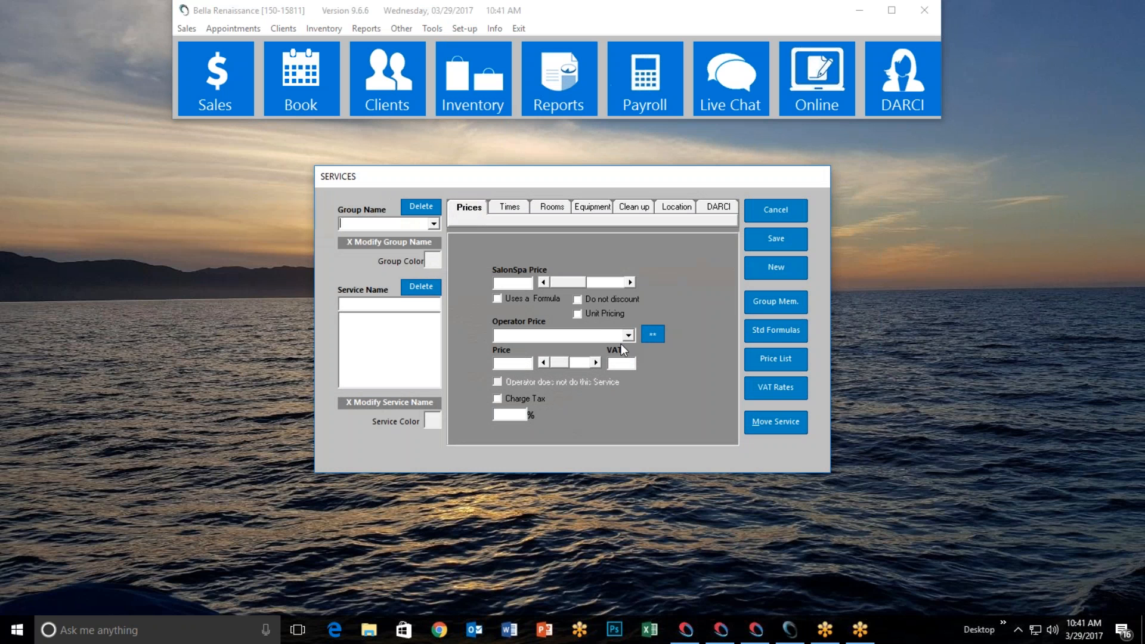
click(433, 225)
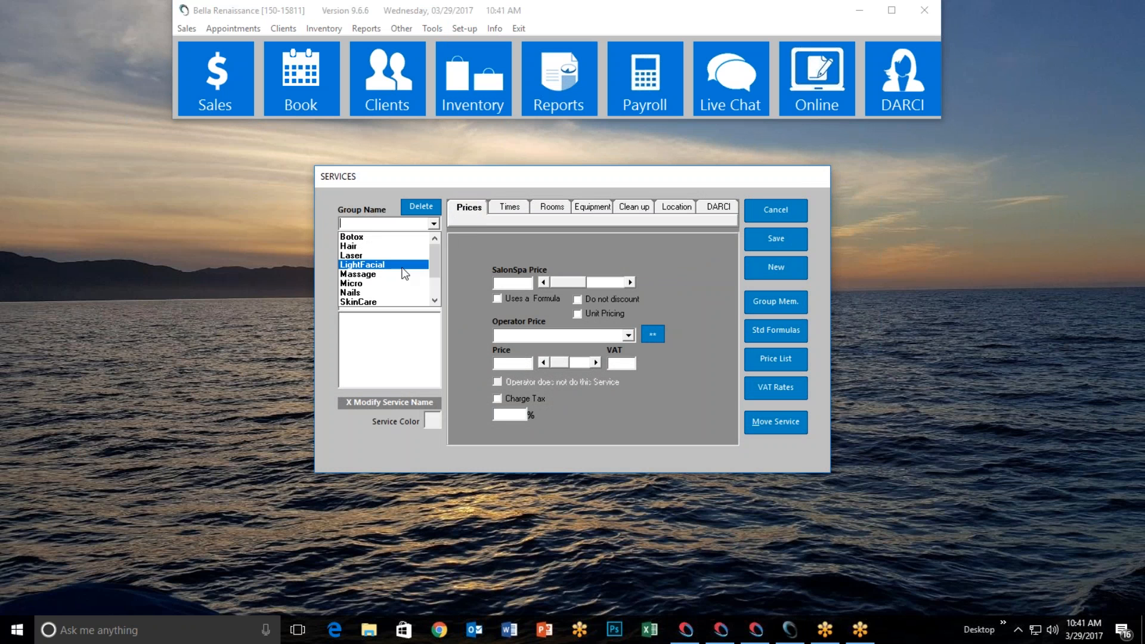
click(398, 247)
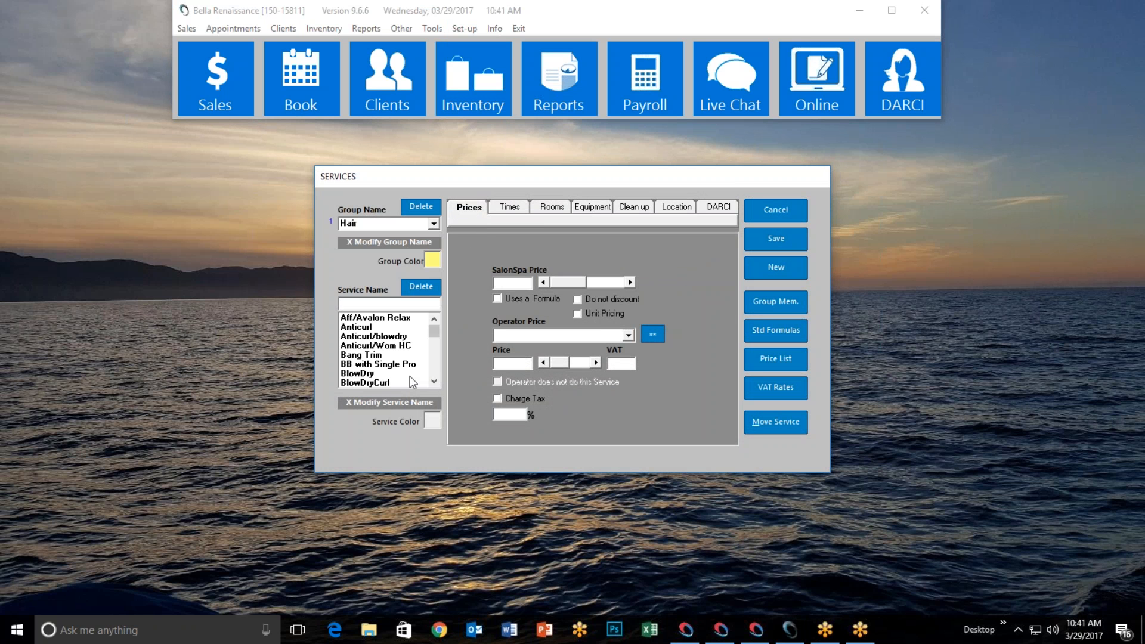
drag(436, 333, 431, 347)
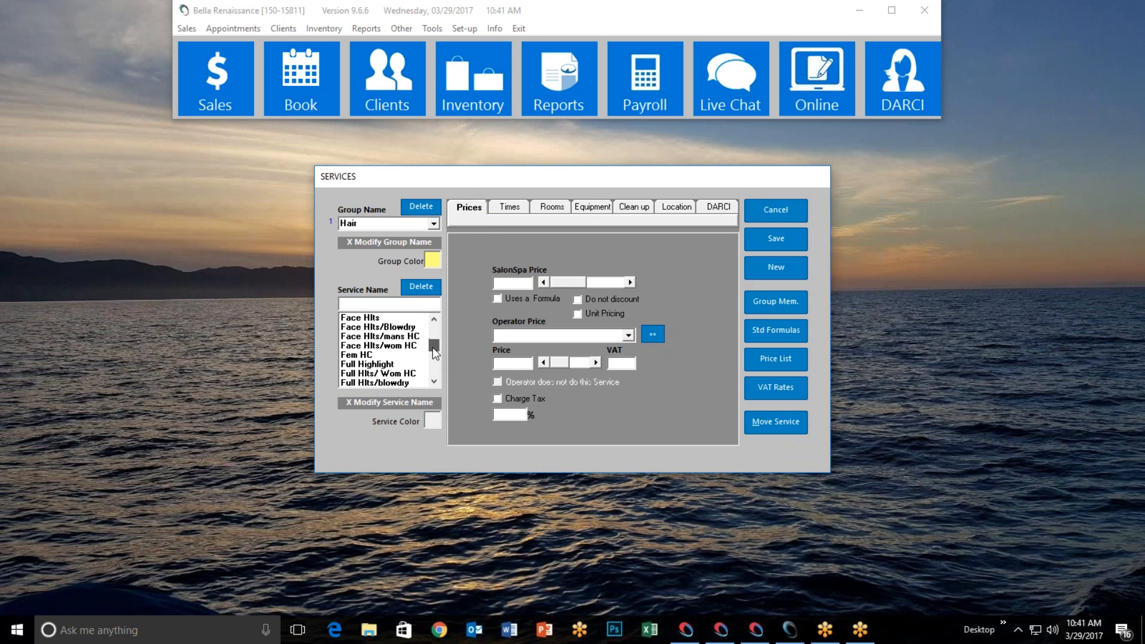
click(432, 383)
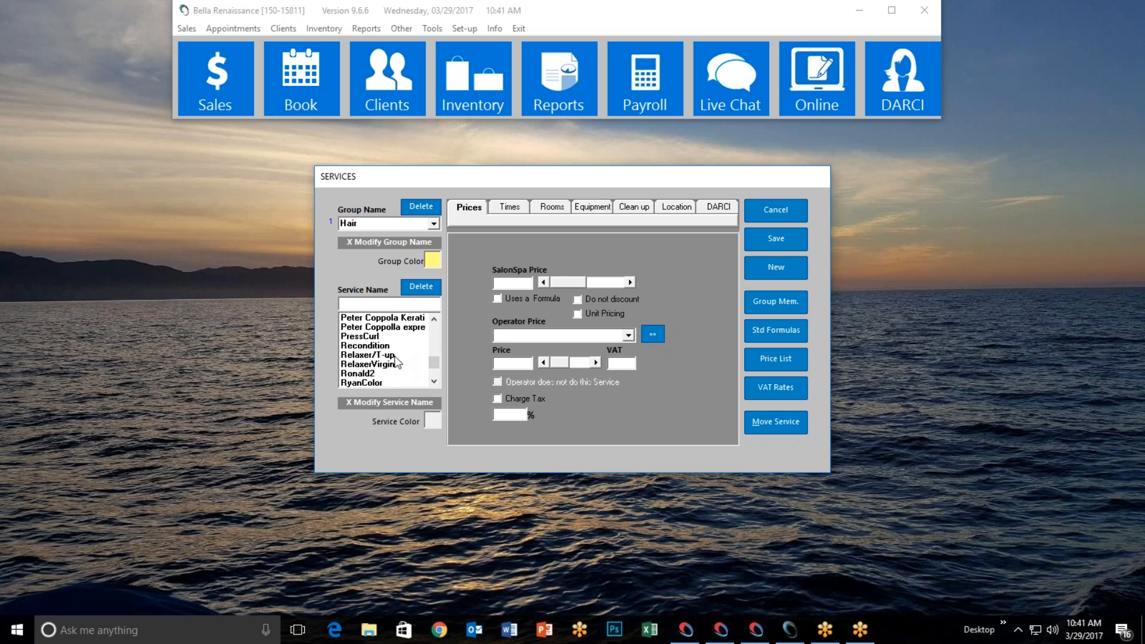
Select Relaxer/T-up and view its DARCI 10-week 'Come again' reminder settings
click(392, 355)
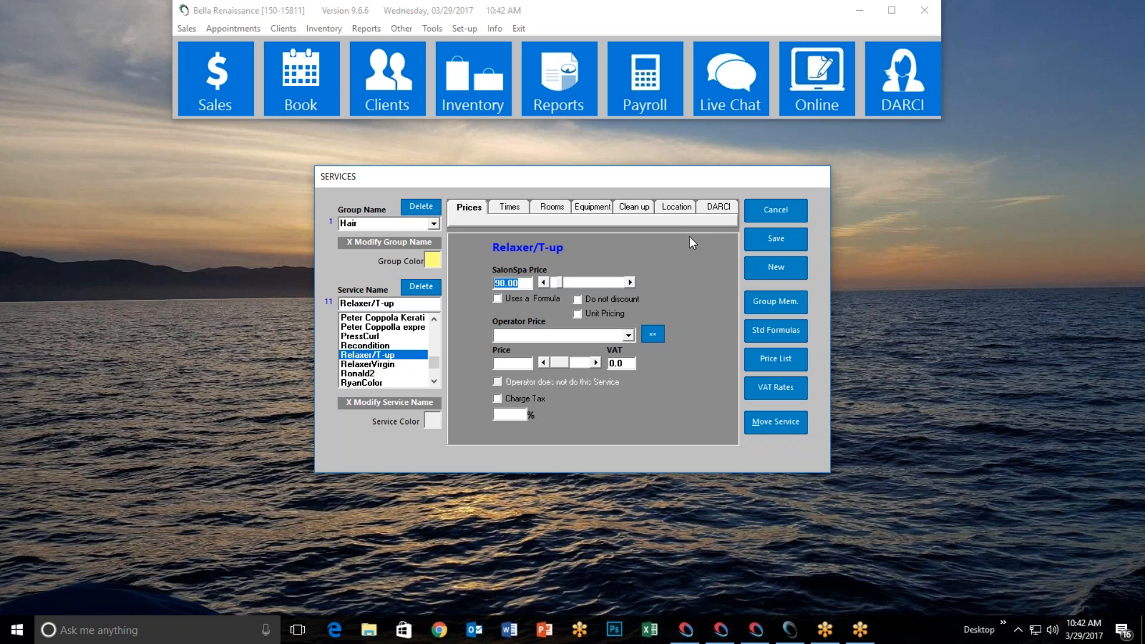
click(719, 207)
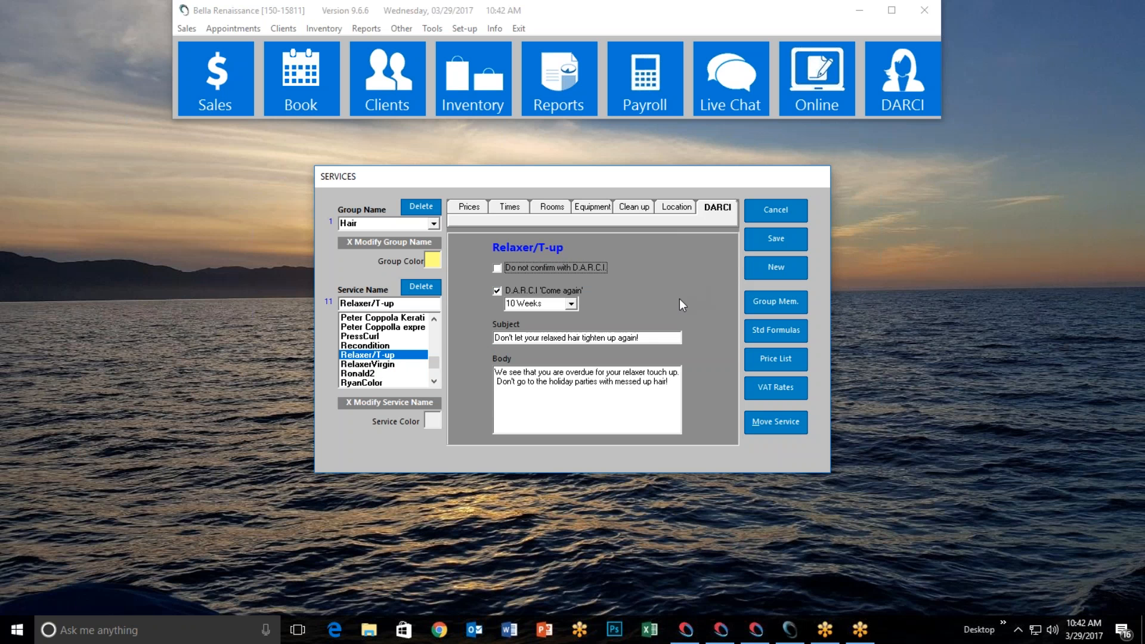
Change the Relaxer/T-up 'Come again' reminder interval from 10 Weeks to 6 Weeks
click(497, 292)
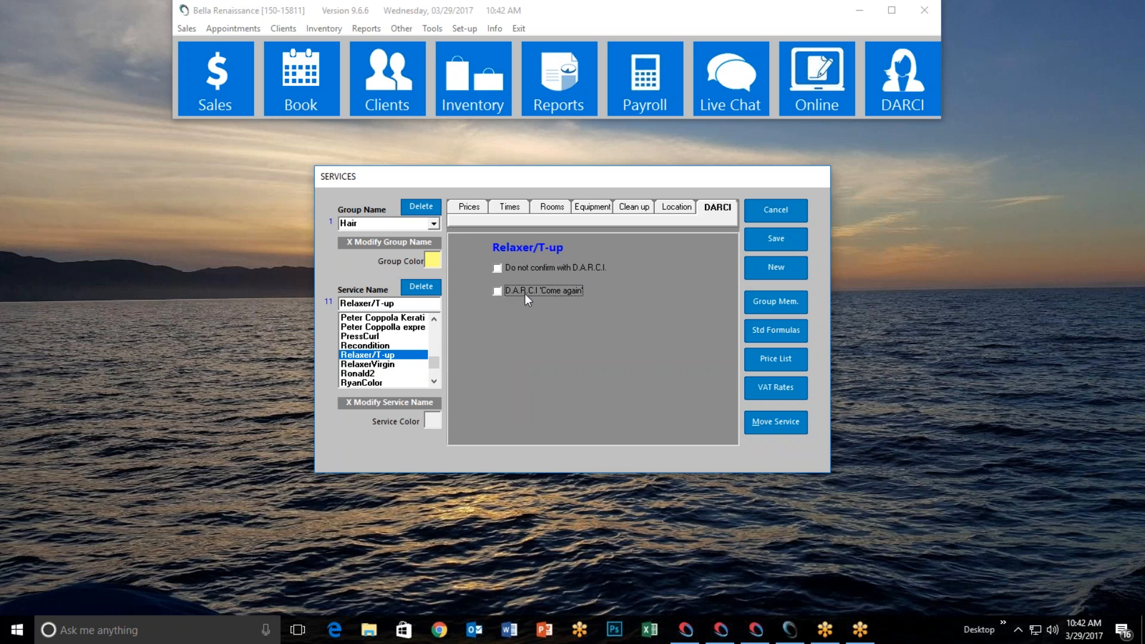
click(497, 291)
click(571, 304)
mouse_move(572, 322)
mouse_down()
mouse_move(572, 381)
mouse_move(569, 327)
mouse_up()
click(585, 307)
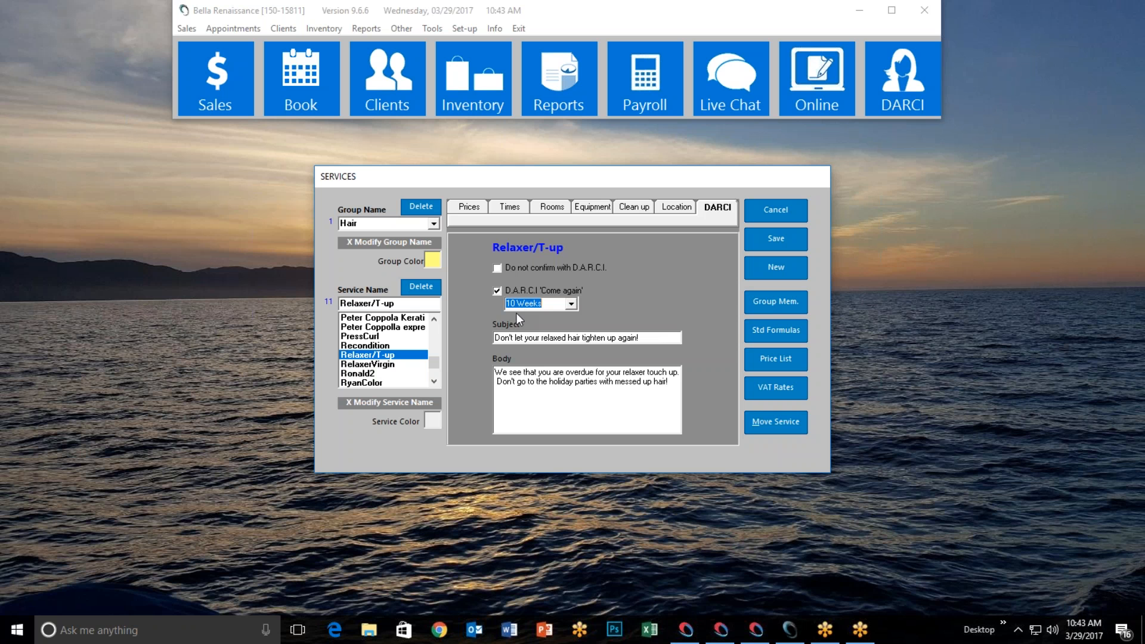
click(571, 306)
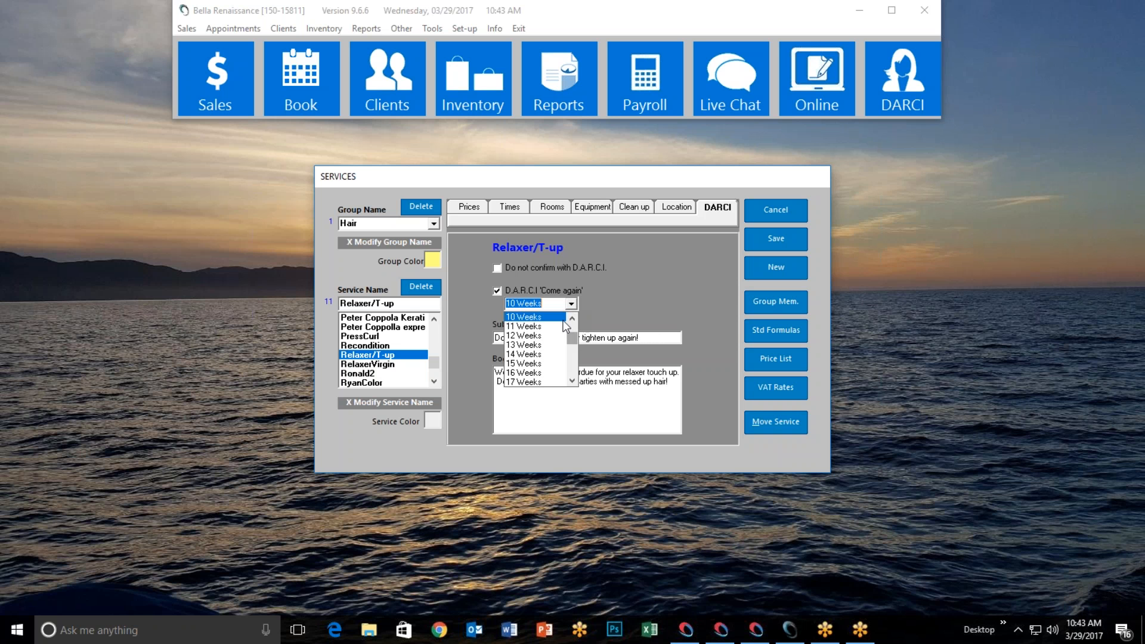
click(571, 320)
click(571, 320)
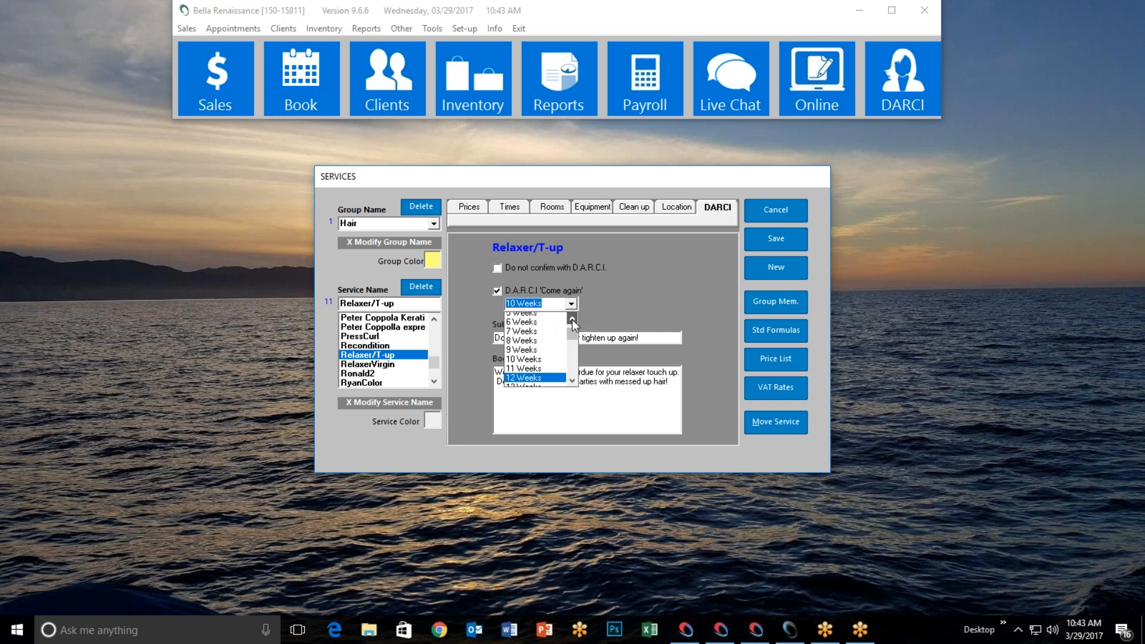
click(542, 325)
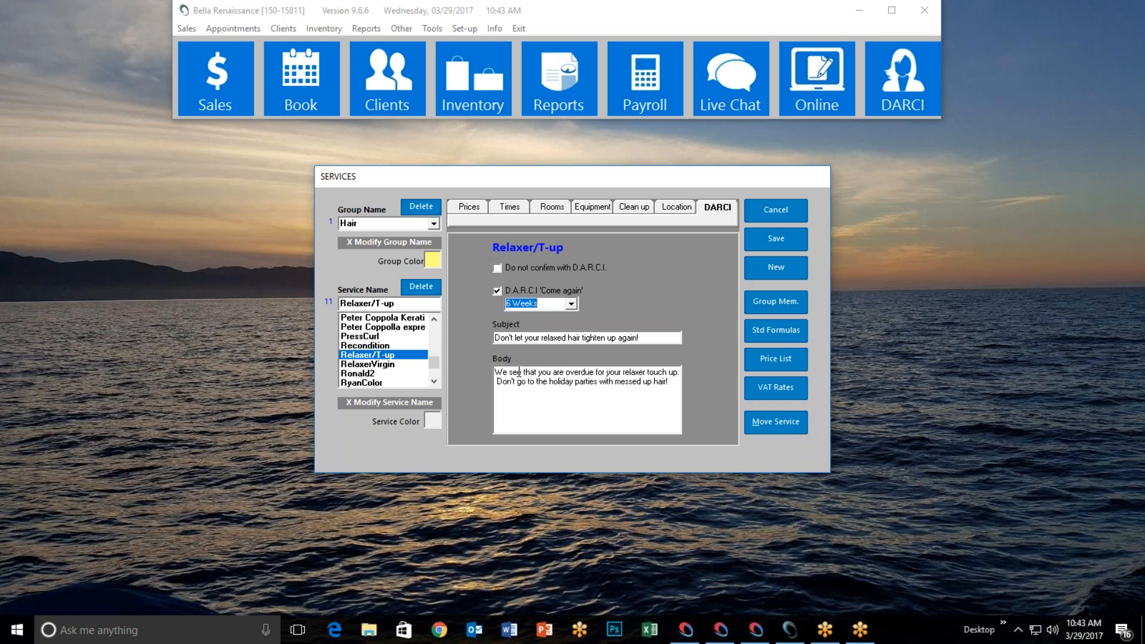
Replace 'overdue' in the reminder body with 'due in the next couple of week'
click(594, 372)
key(BackSpace)
key(BackSpace)
key(BackSpace)
key(BackSpace)
key(BackSpace)
key(BackSpace)
key(BackSpace)
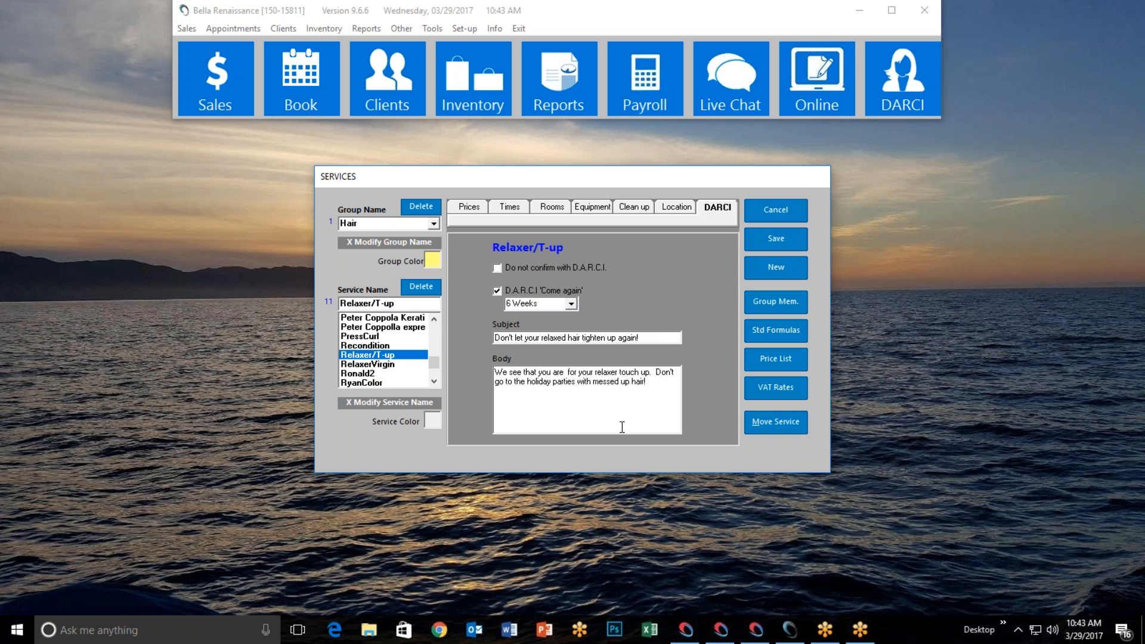
text(due in the ne)
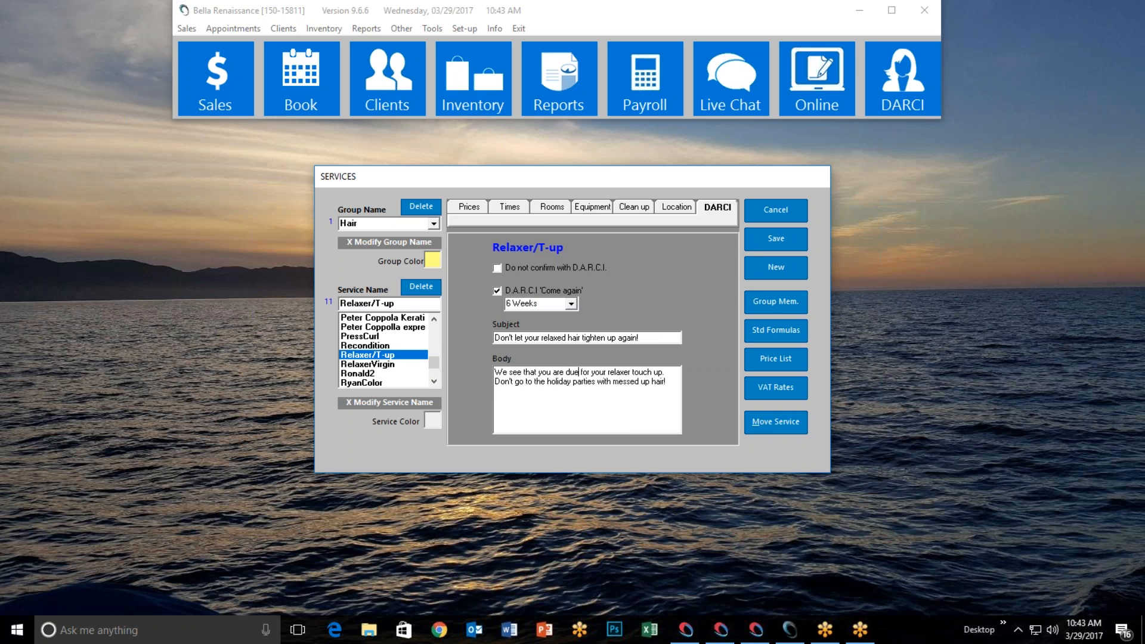
text(xt couple of)
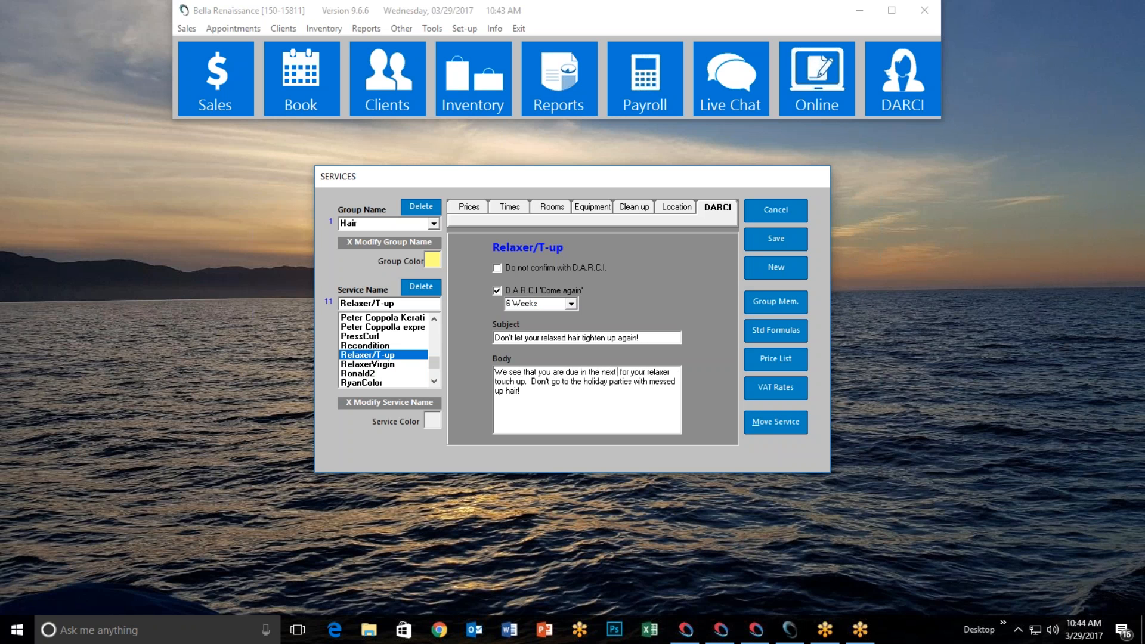
text( weeks)
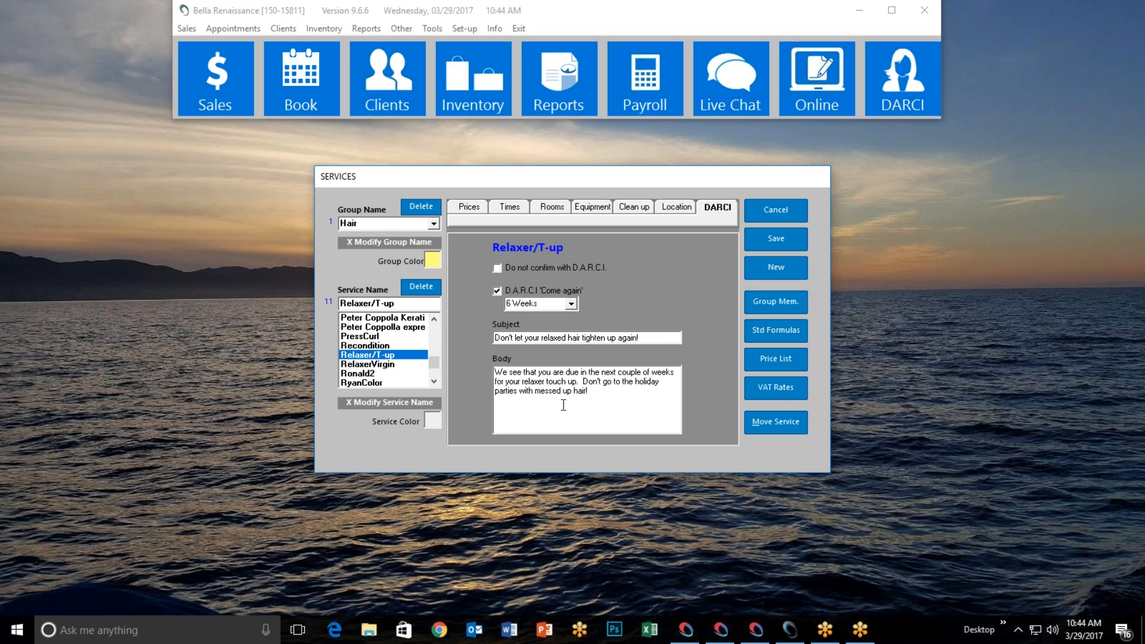
Set the interval back to 10 Weeks and cancel the Services window without saving
click(571, 303)
click(555, 357)
click(766, 212)
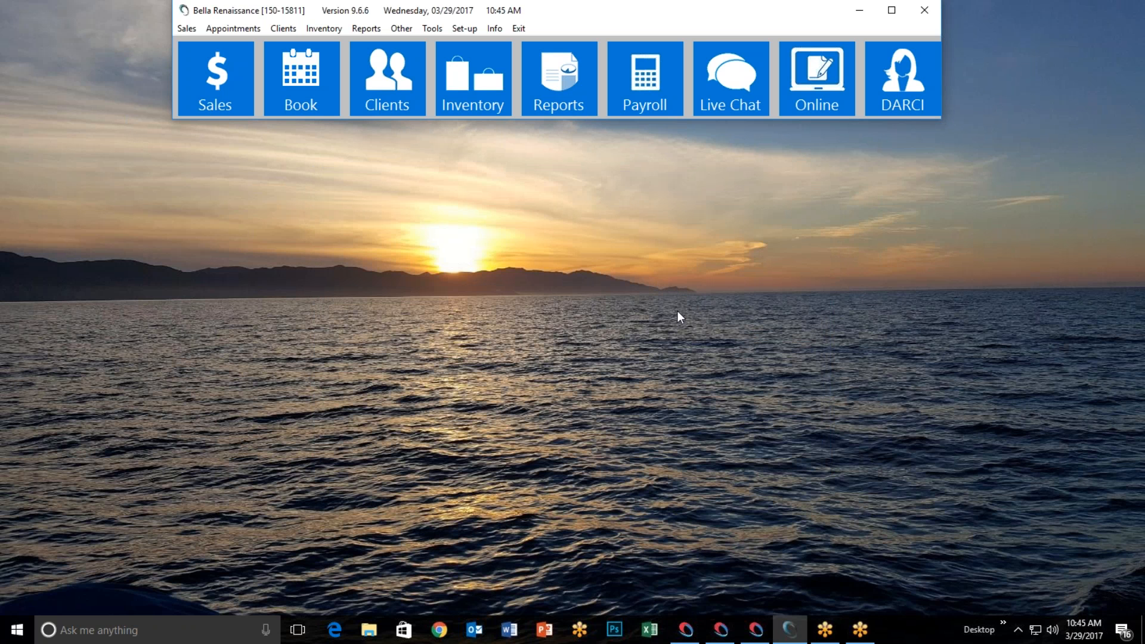
Open Inventory and enable the Buy Again reminder, checking its email and interval options
click(473, 83)
click(790, 299)
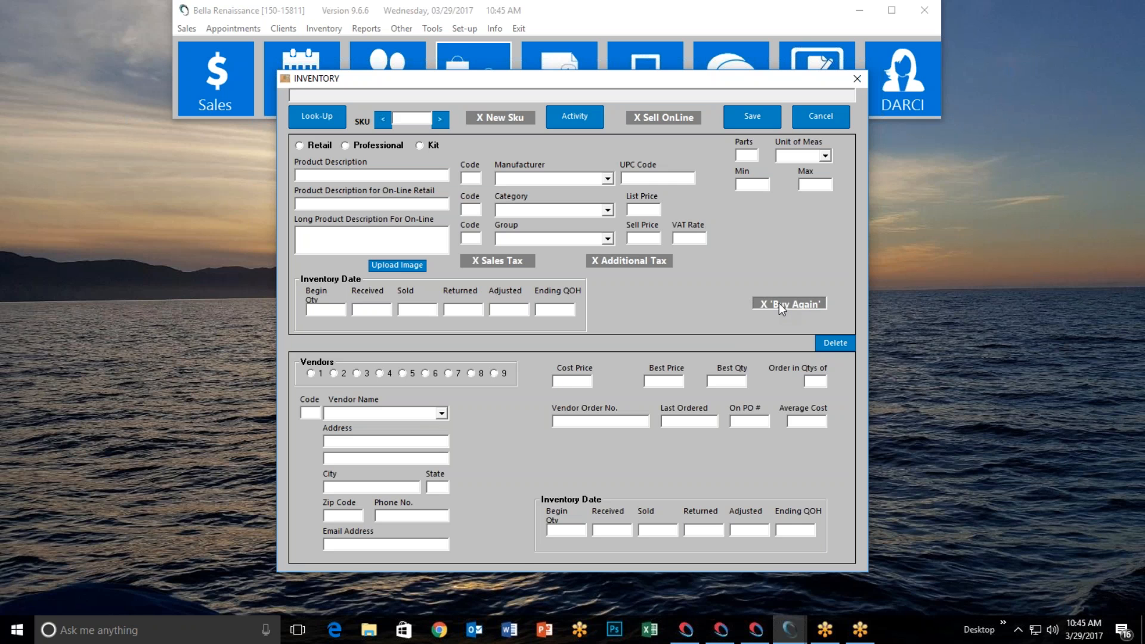
click(779, 303)
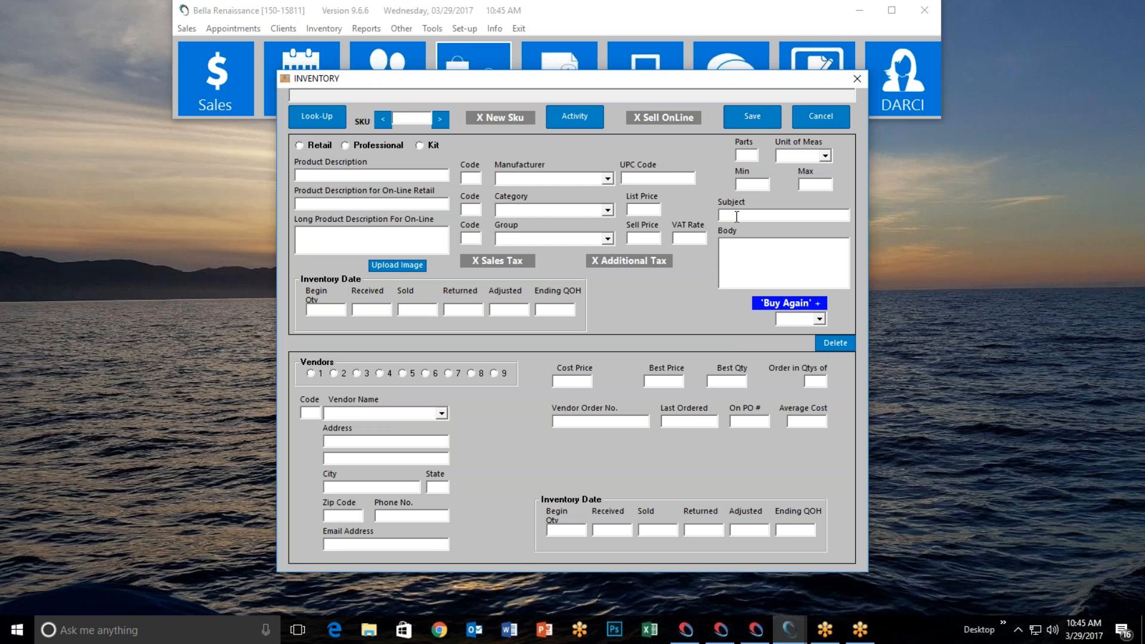
click(740, 255)
click(820, 320)
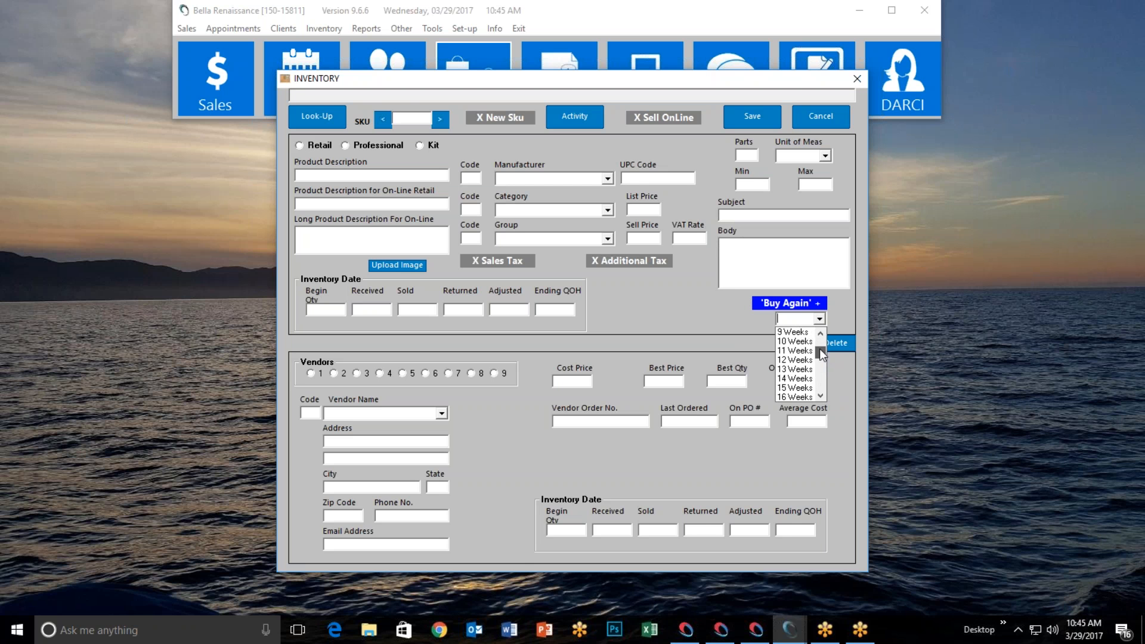
click(662, 309)
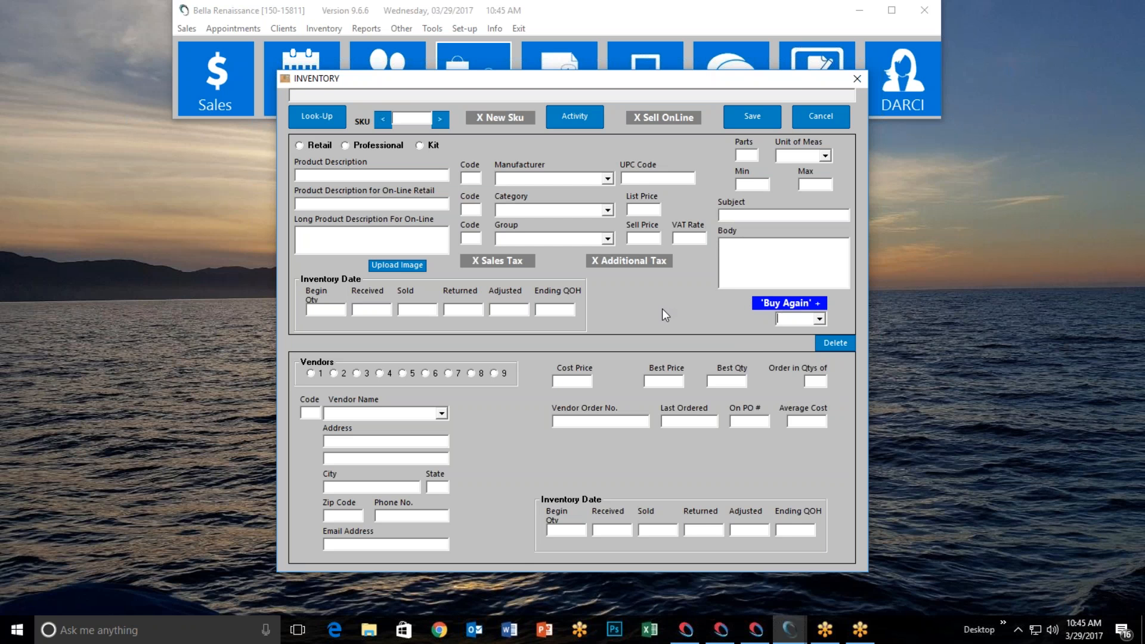
Look up SKU 20 to load the Justin AIO Shampoo record
click(409, 117)
text(20)
key(Return)
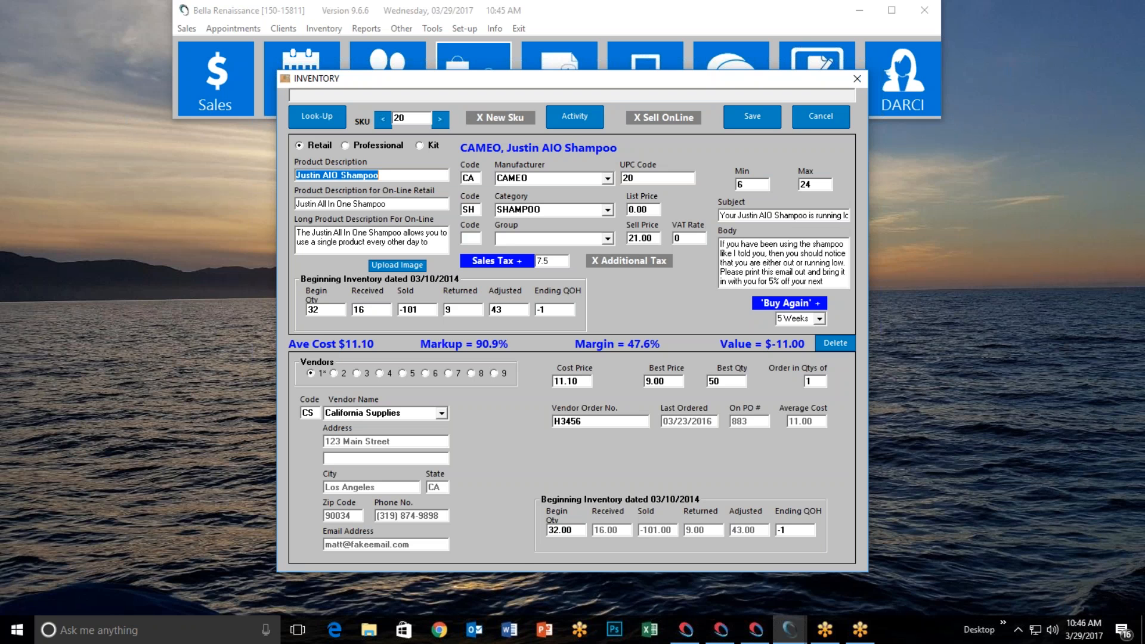
Add 'low,' to the Buy Again email subject, then cancel the record unsaved
click(740, 216)
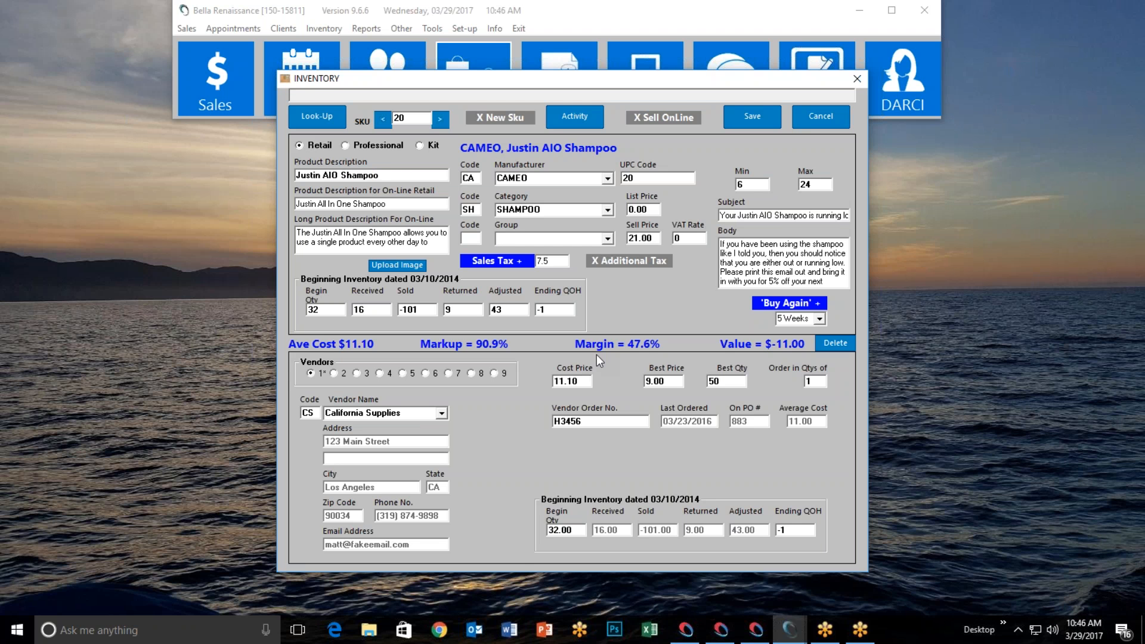
text(low,)
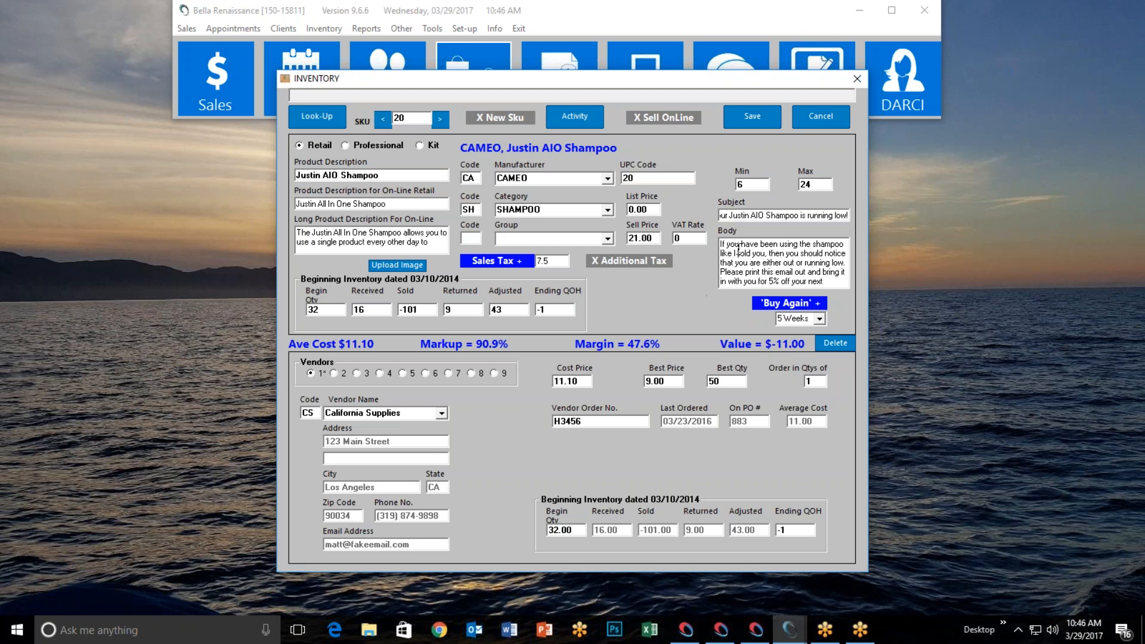
key(Down)
key(Down)
key(Down)
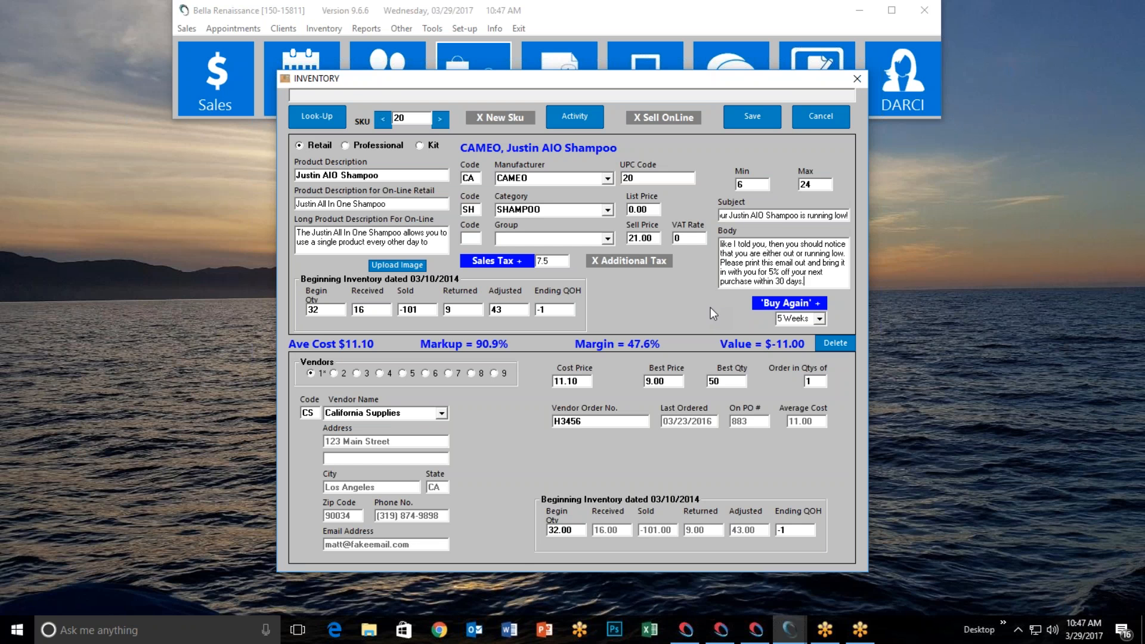
click(839, 125)
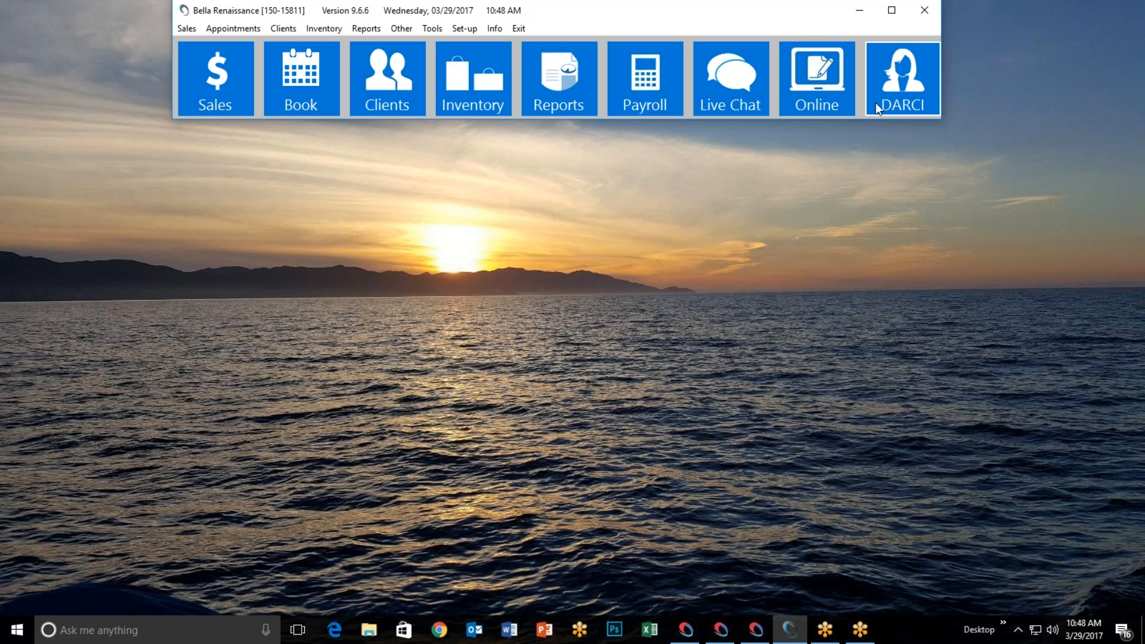
Open DARCI setup and check the campaign run time, leaving it at 9:30 AM
click(890, 95)
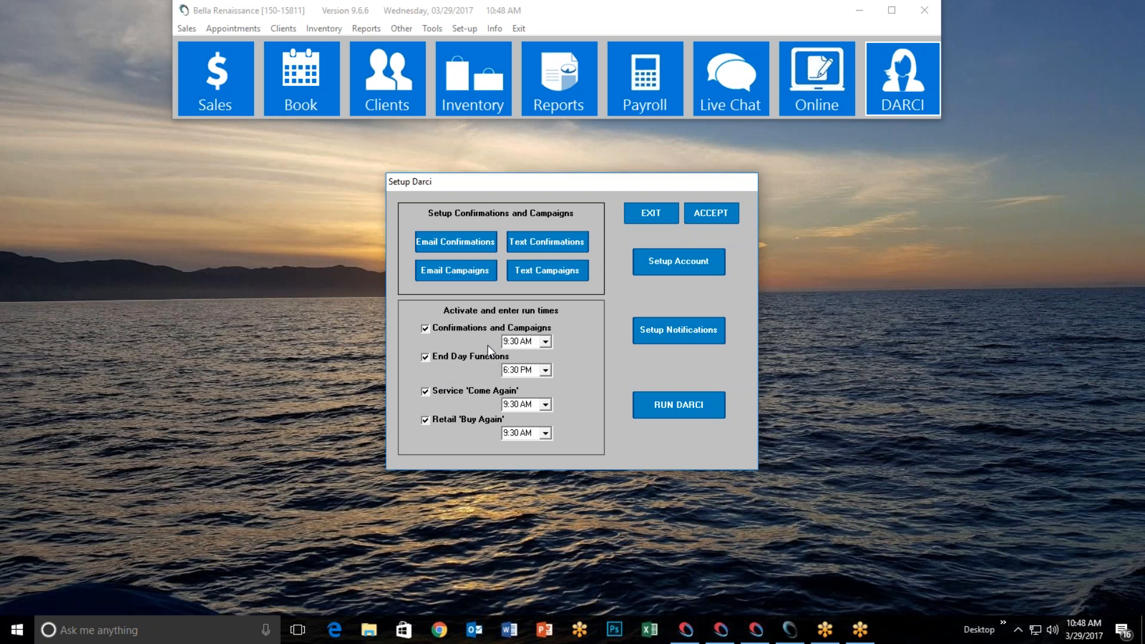
click(545, 342)
drag(549, 382, 550, 365)
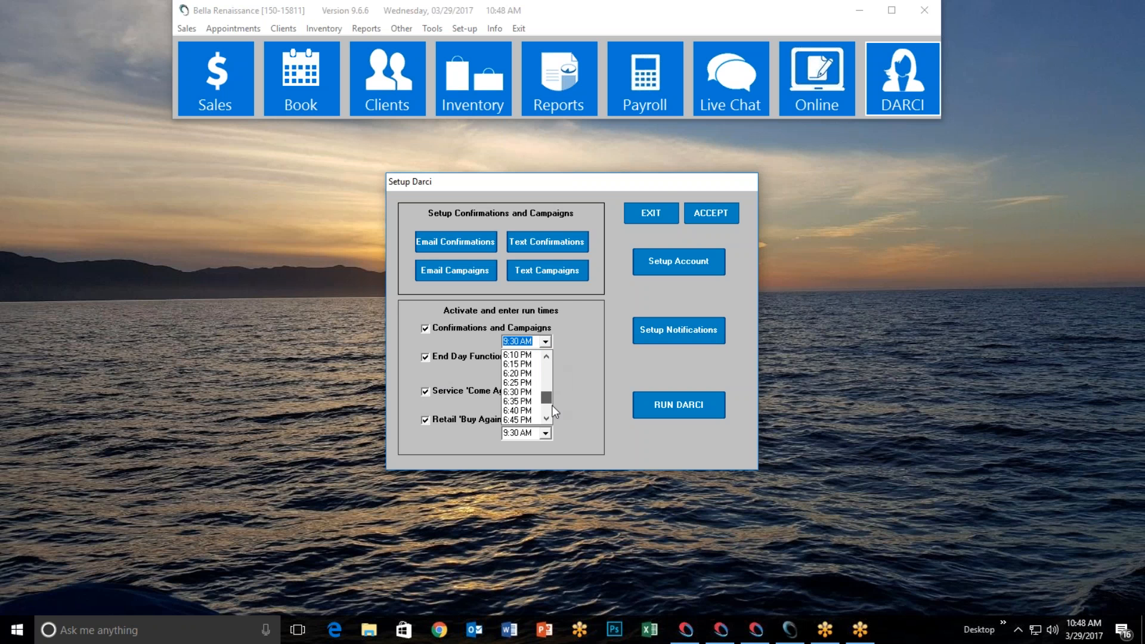
click(600, 362)
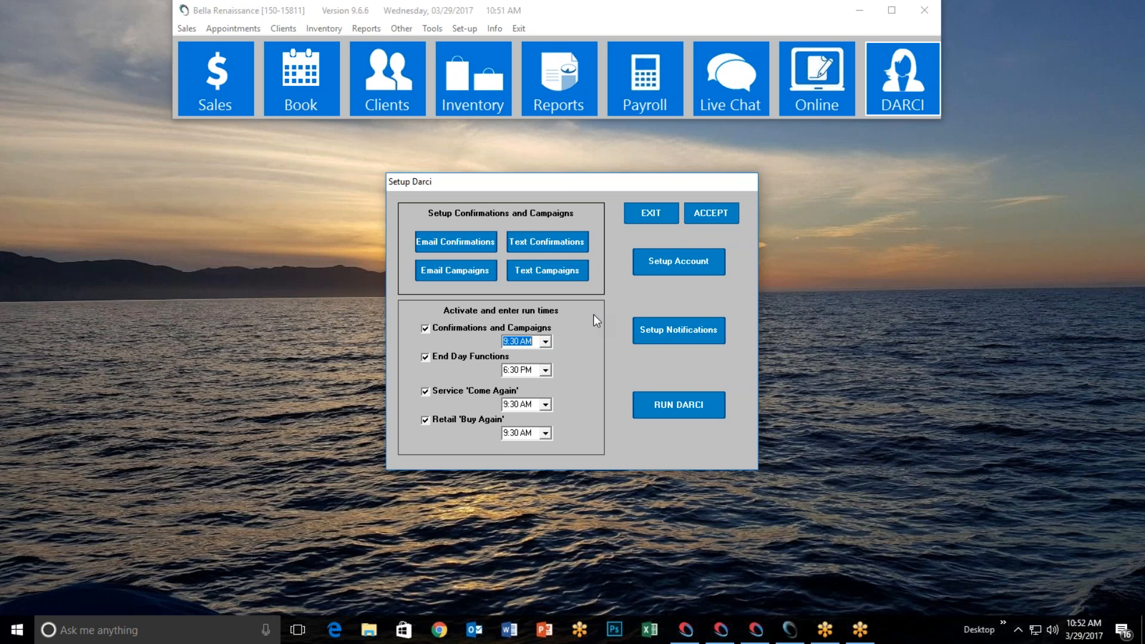
Accept the DARCI run-time settings, close Setup Darci, and open SalonSpa Services
click(716, 217)
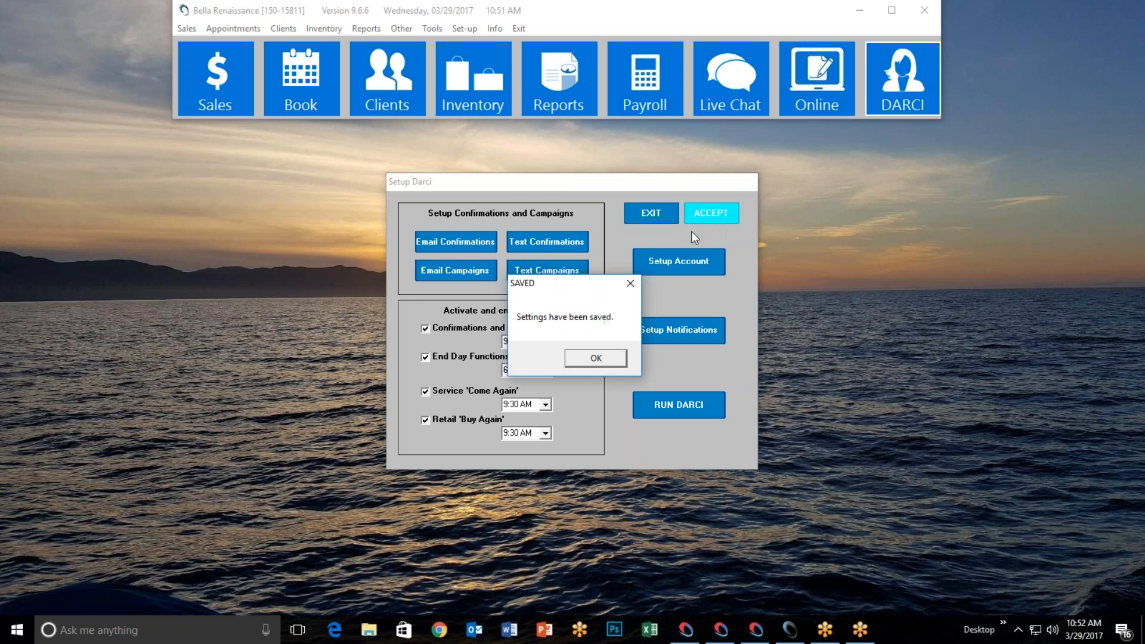
click(593, 356)
click(653, 218)
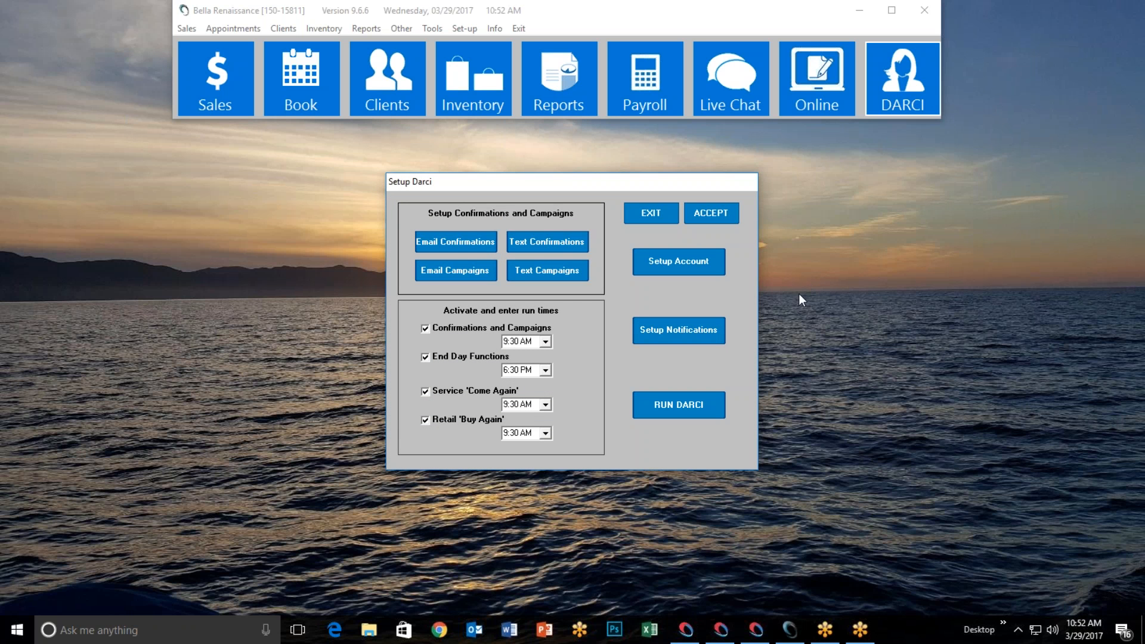
click(653, 213)
click(464, 28)
click(508, 92)
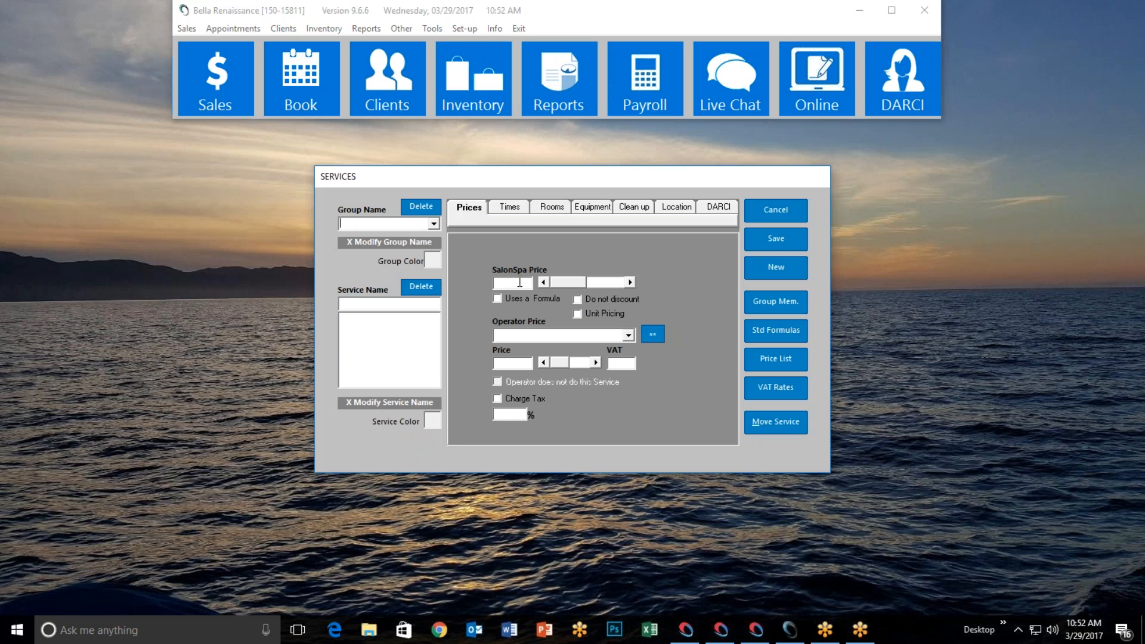
Load the M-PhysTher60 service from the Massage group, showing its 90.00 salon price
click(433, 224)
click(403, 279)
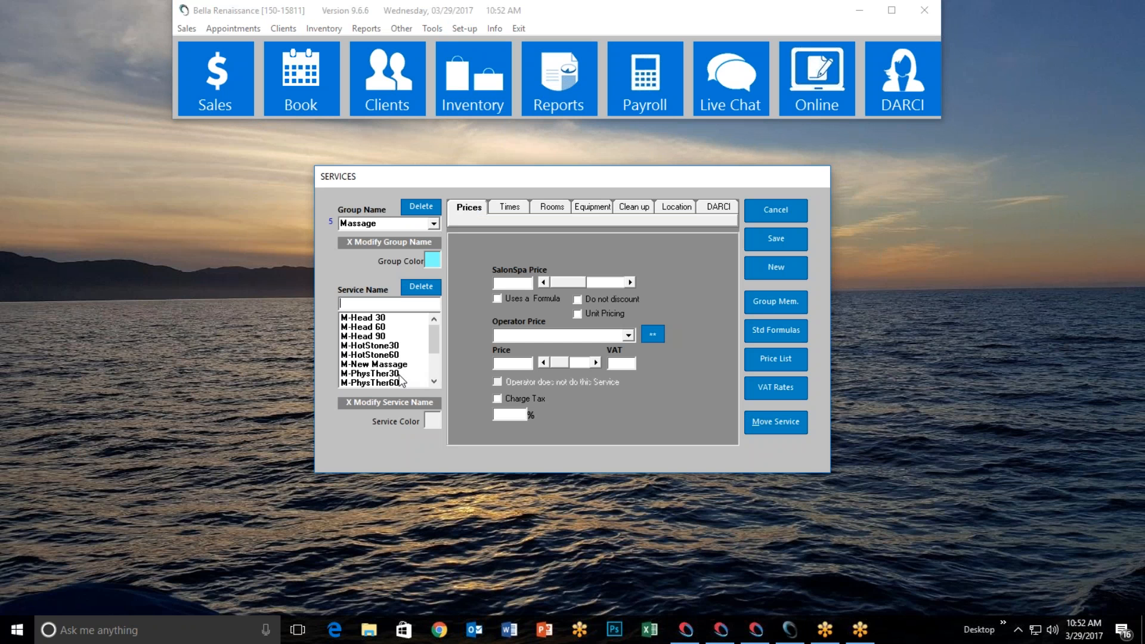
click(399, 384)
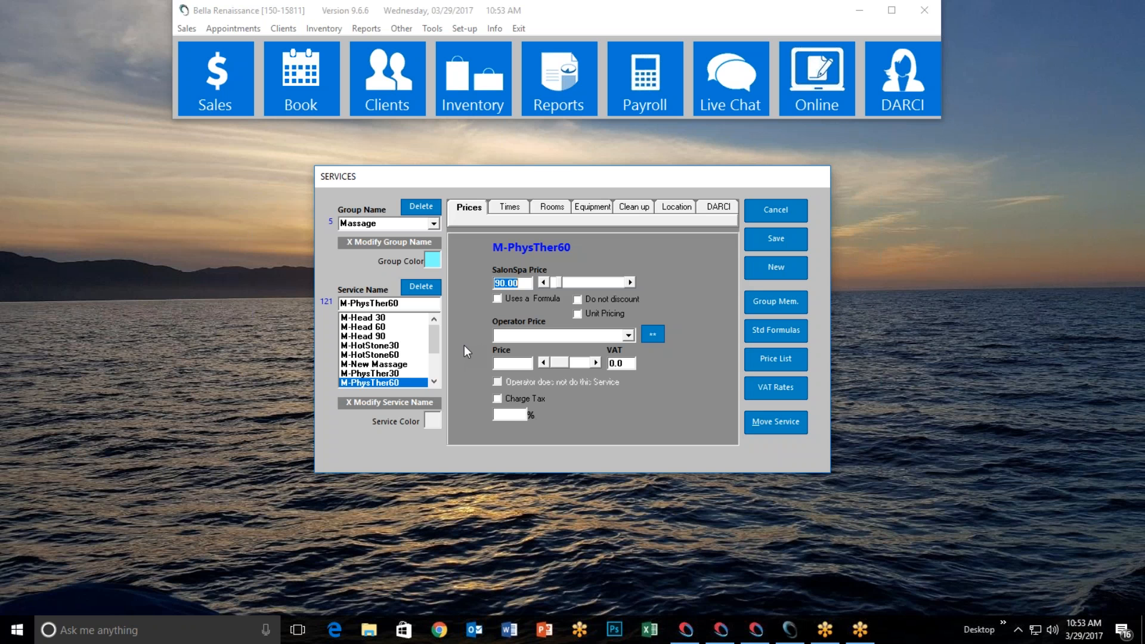
Cancel the Services window for M-PhysTher60 without saving changes
click(770, 217)
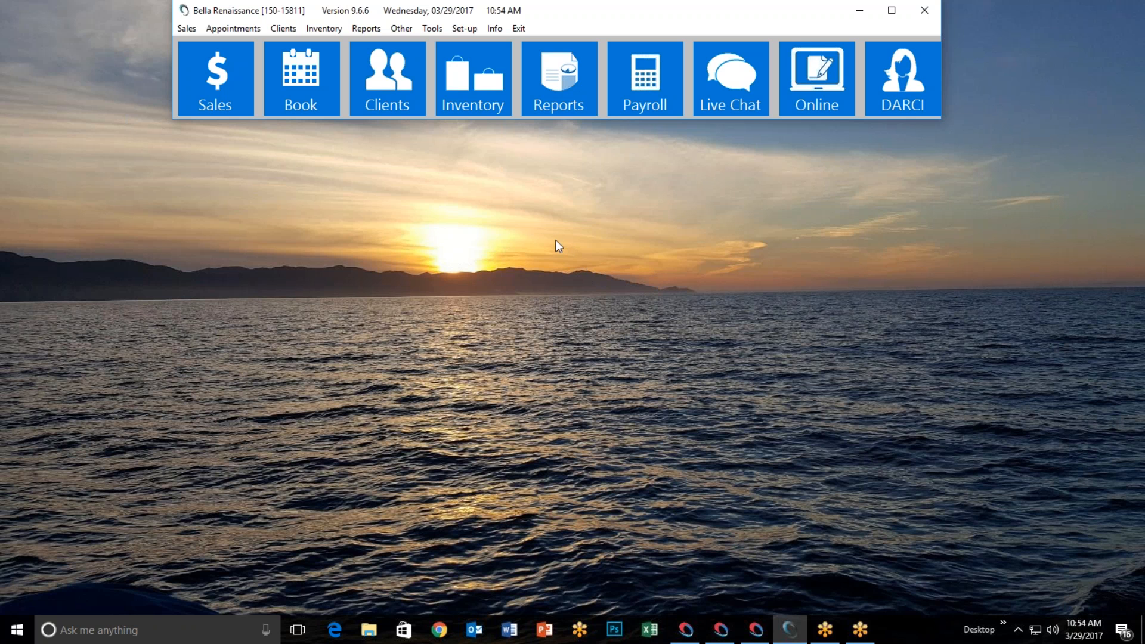
Open Set-up > Configuration > Tracking > Add Tracking Names to list the tracked categories
click(464, 28)
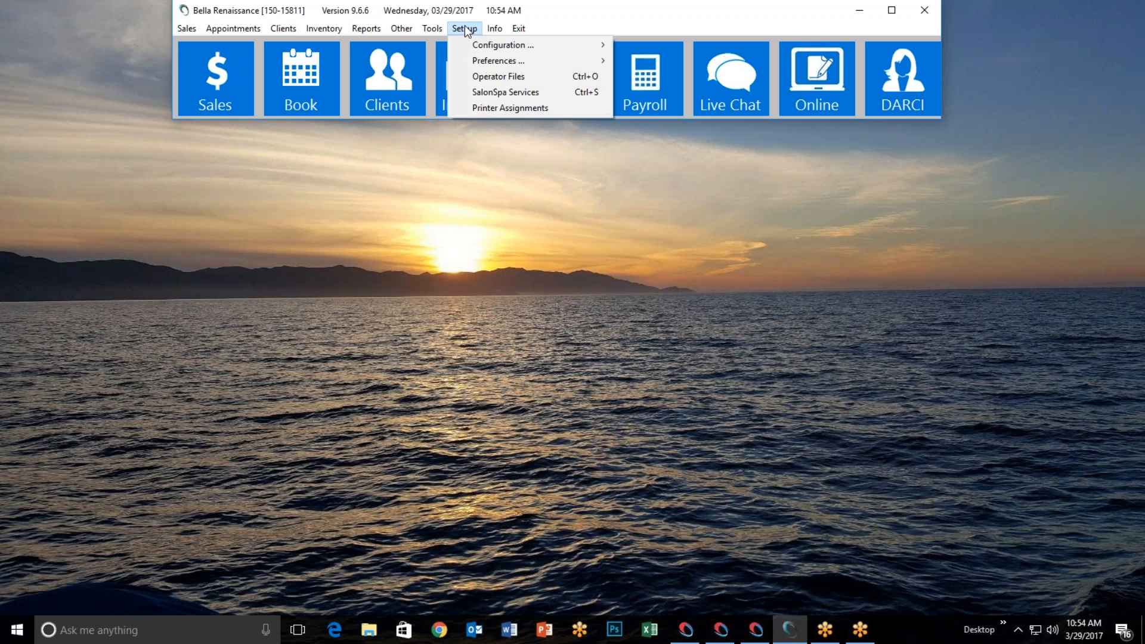
mouse_move(523, 46)
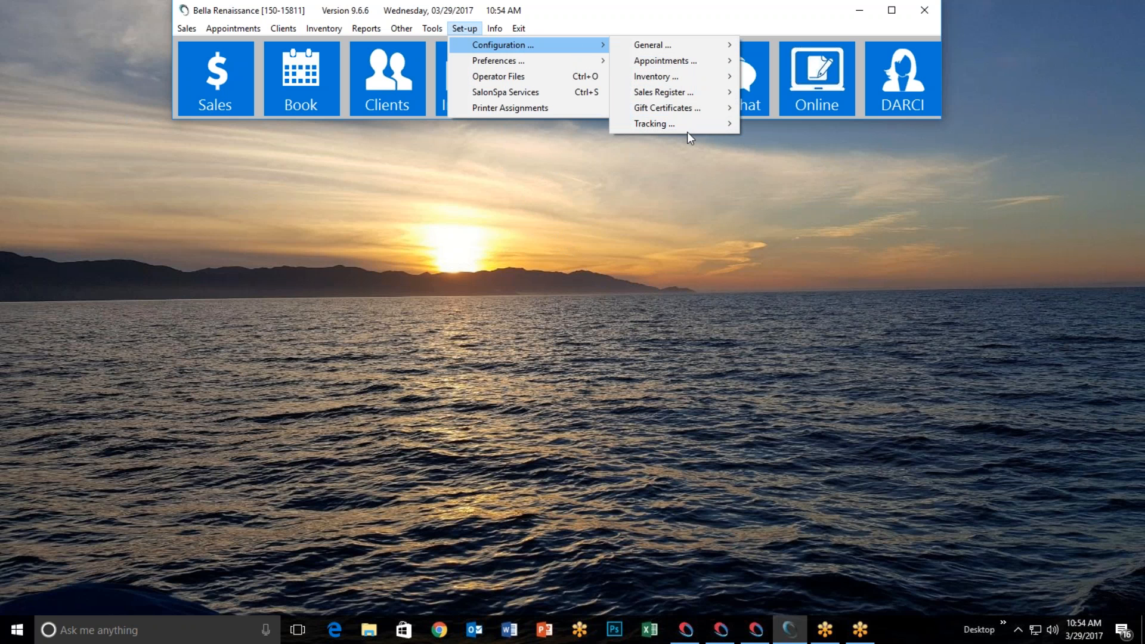
mouse_move(686, 127)
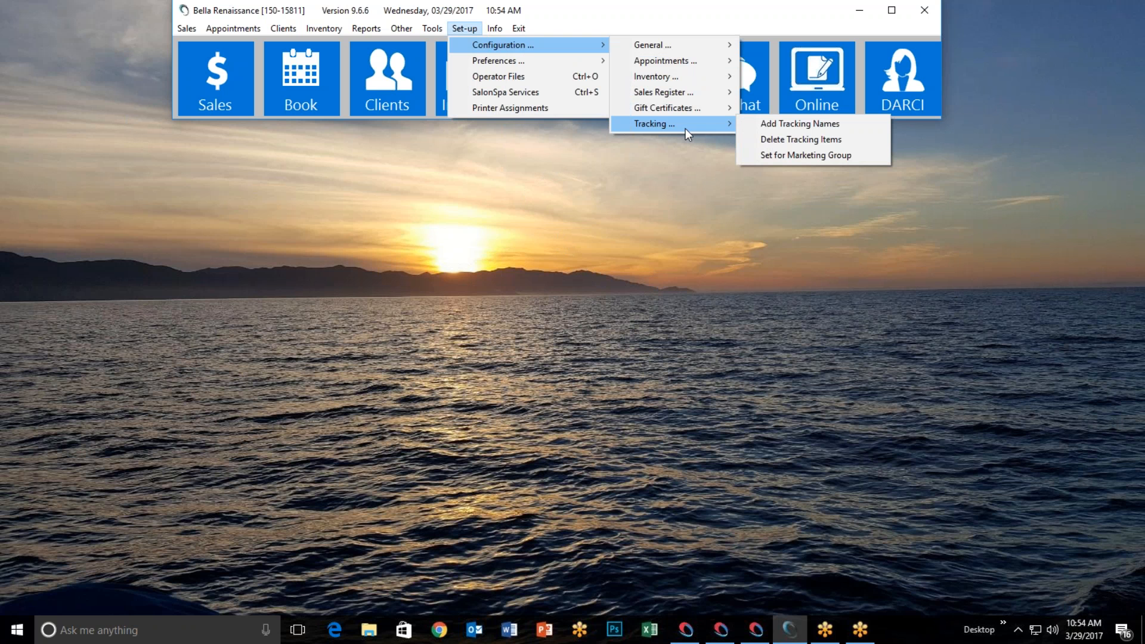
click(774, 123)
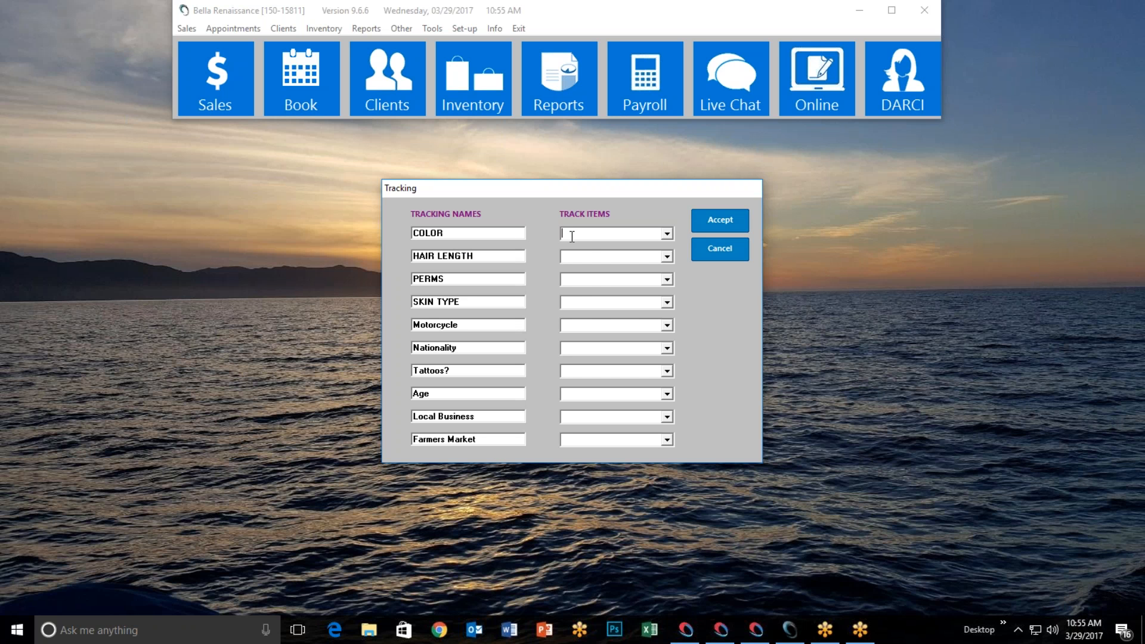
click(670, 238)
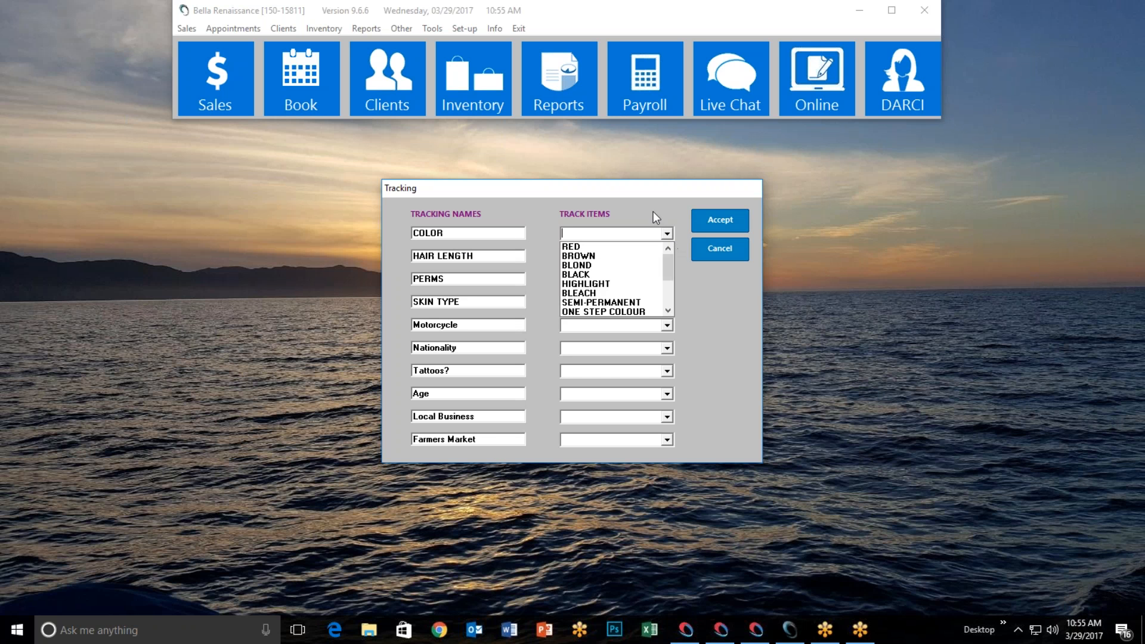
click(654, 212)
click(484, 256)
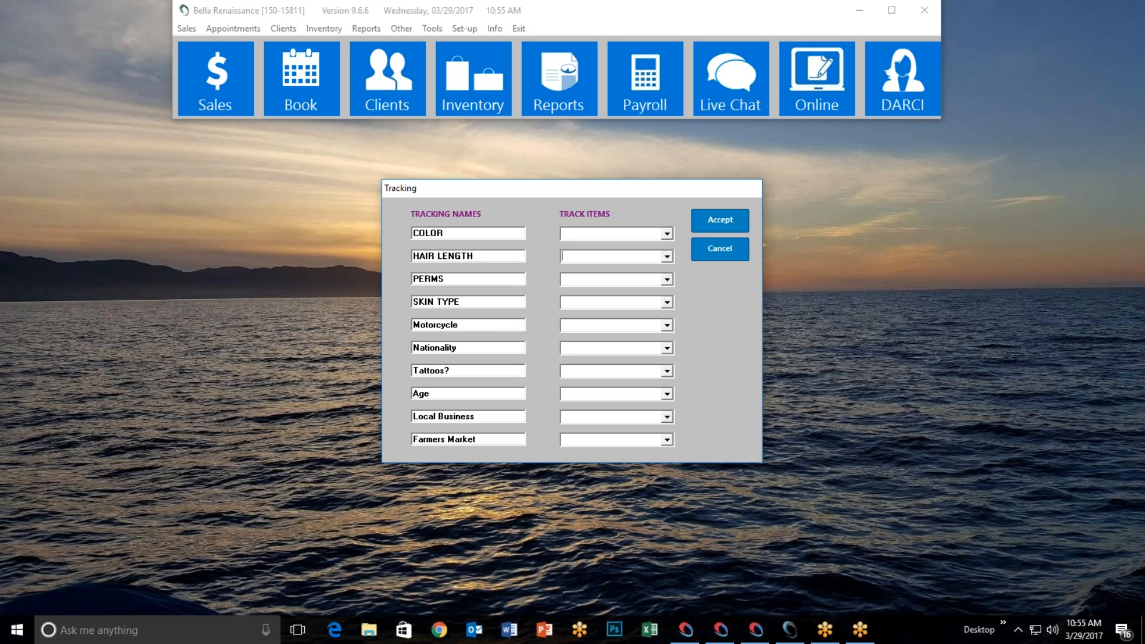
click(574, 257)
click(672, 441)
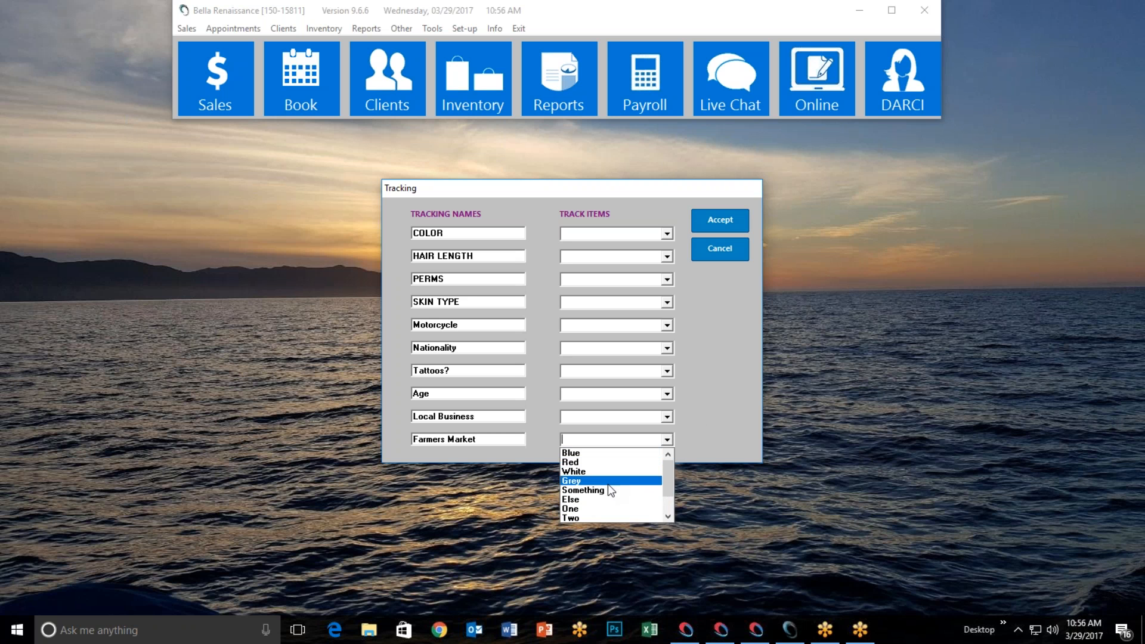
click(687, 439)
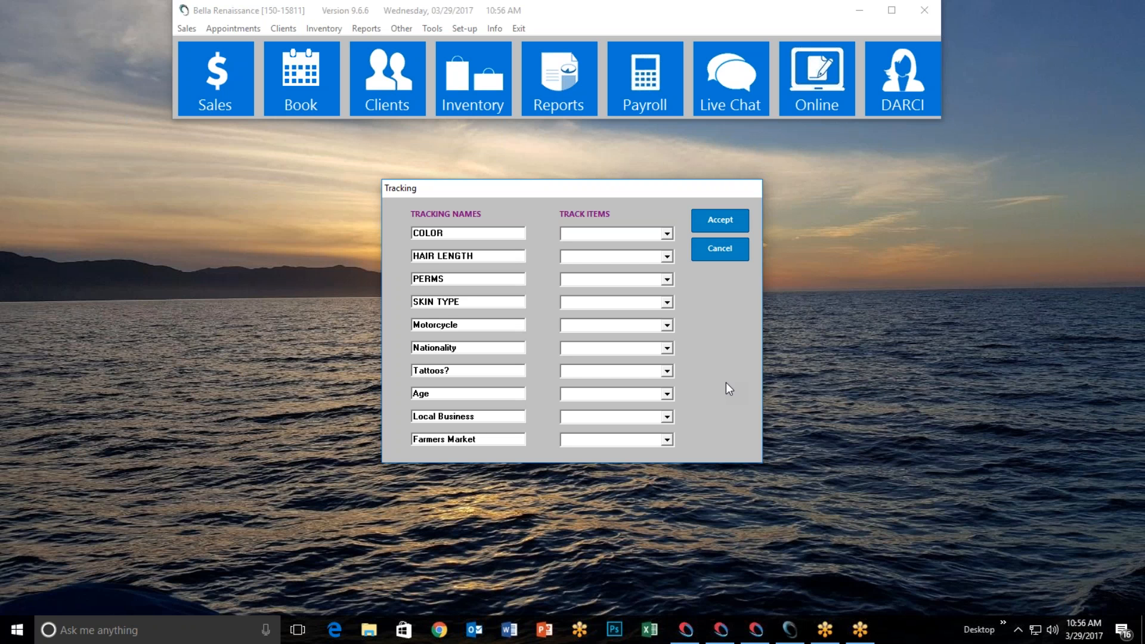
Close the tracking setup and open a client record from the B last names
click(723, 250)
click(388, 78)
click(465, 195)
double_click(565, 299)
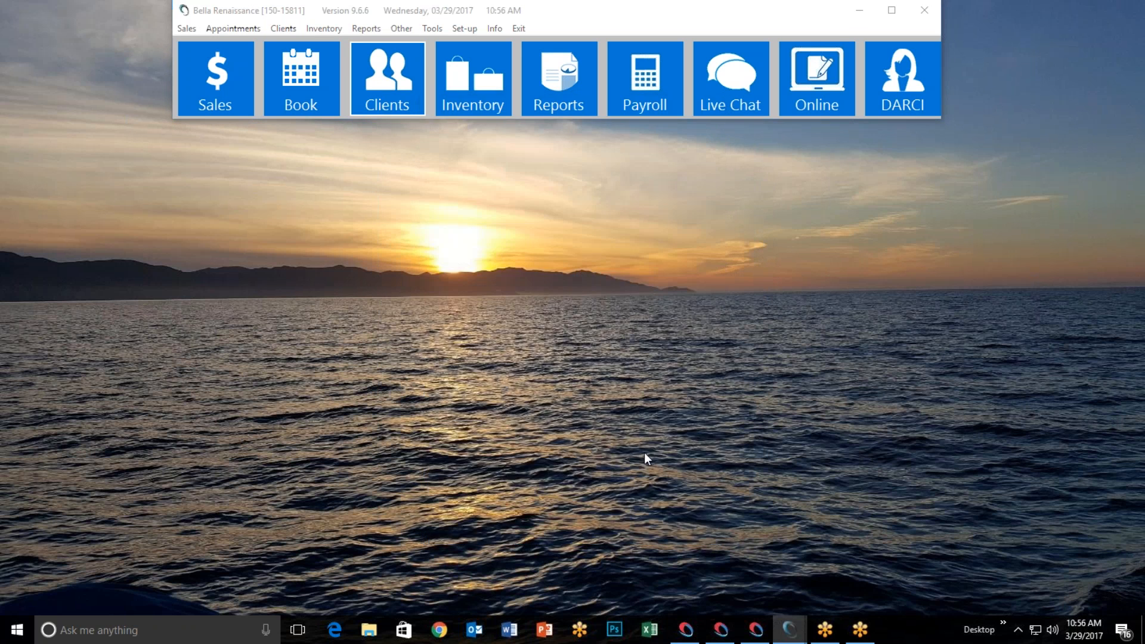
Review the client's tracking attributes, accept them, and close her record
click(786, 432)
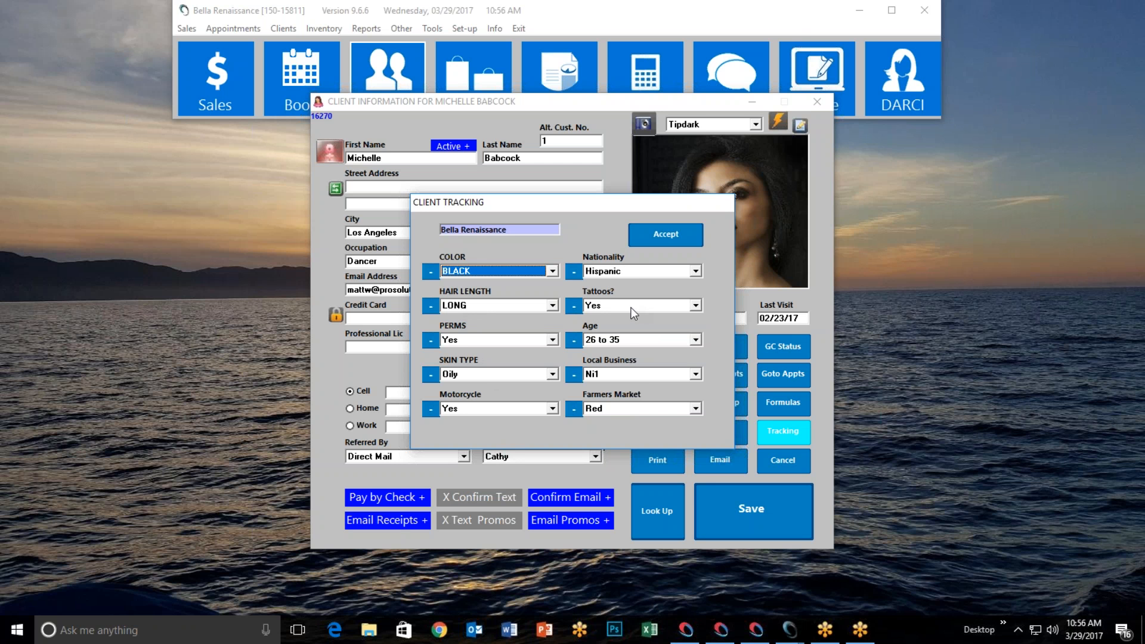
click(669, 239)
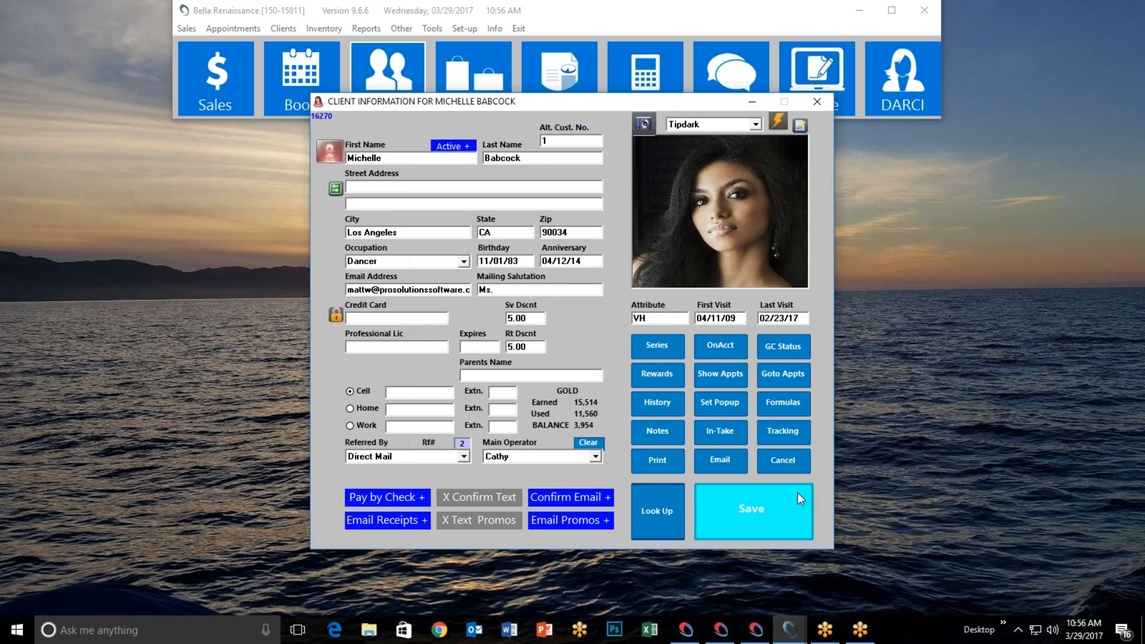
click(783, 461)
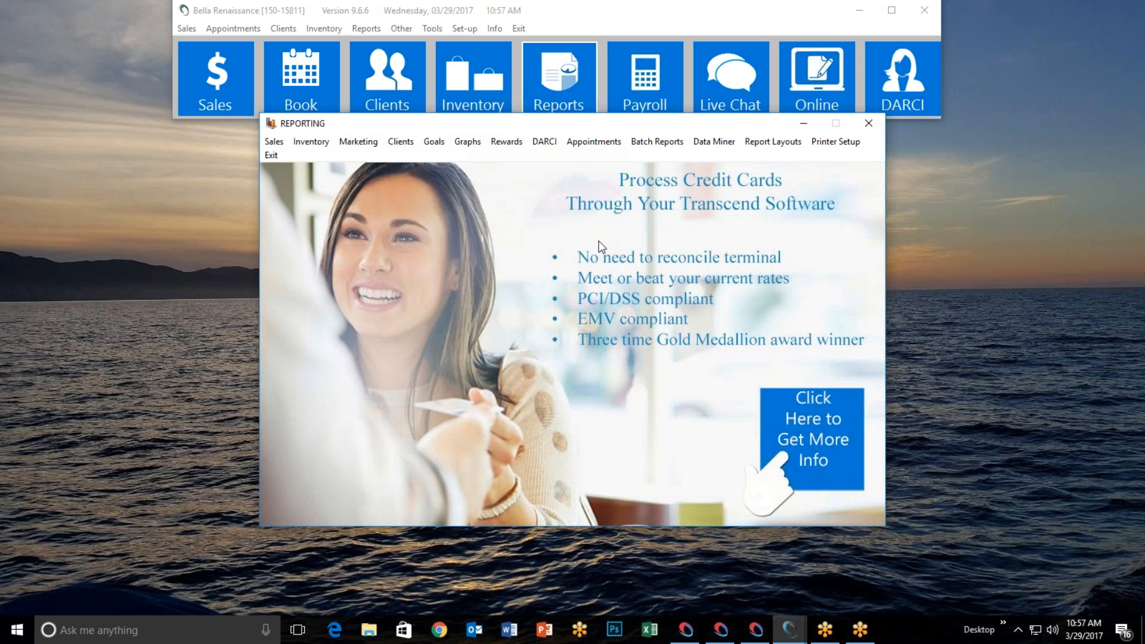
Start a new marketing list limited to female clients with COLOR set to RED
click(357, 142)
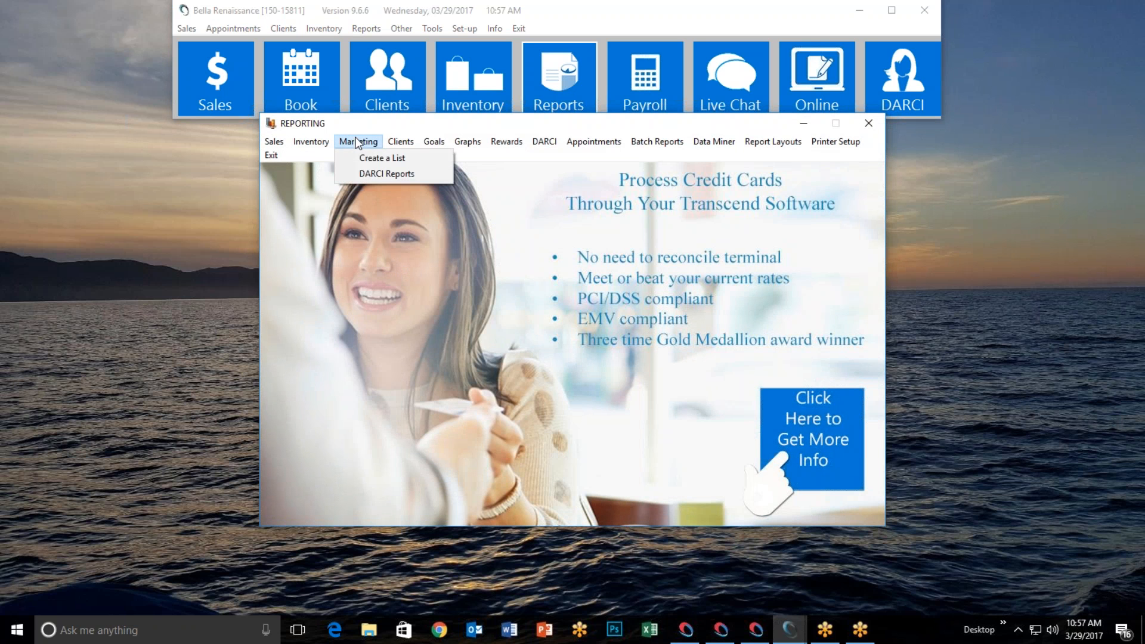
click(365, 158)
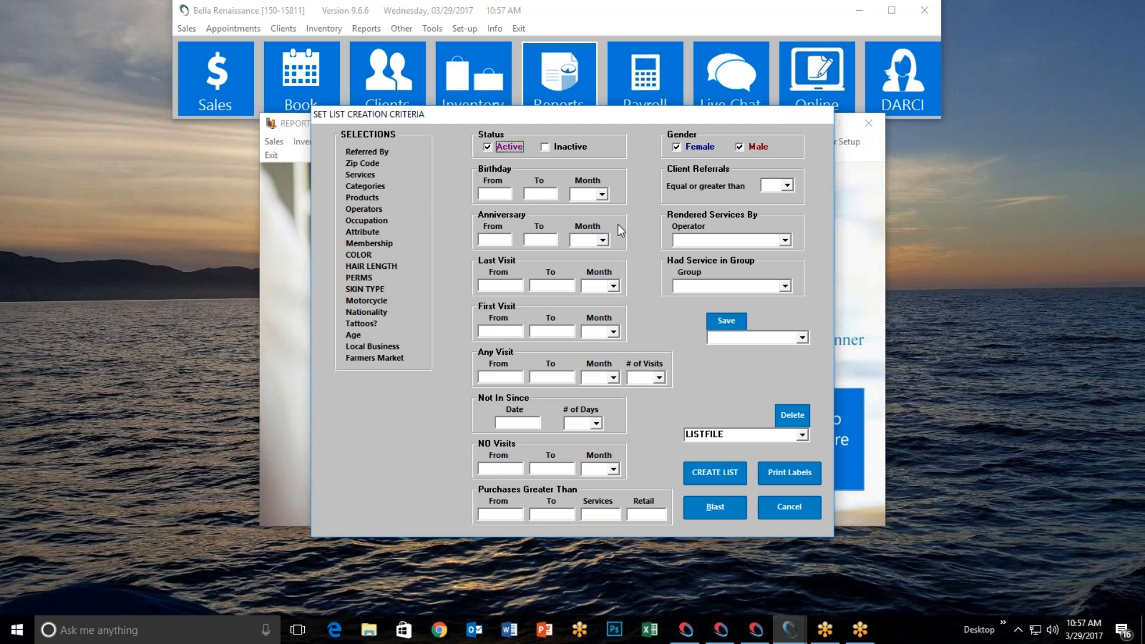
click(741, 148)
click(354, 254)
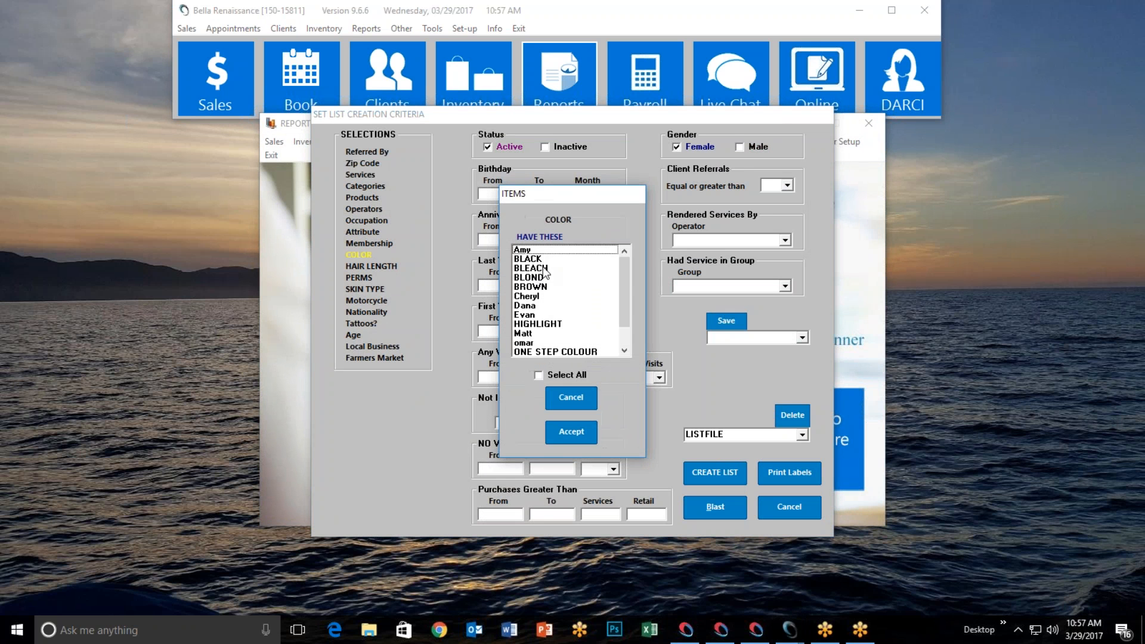
scroll(549, 313, down, 3)
click(540, 333)
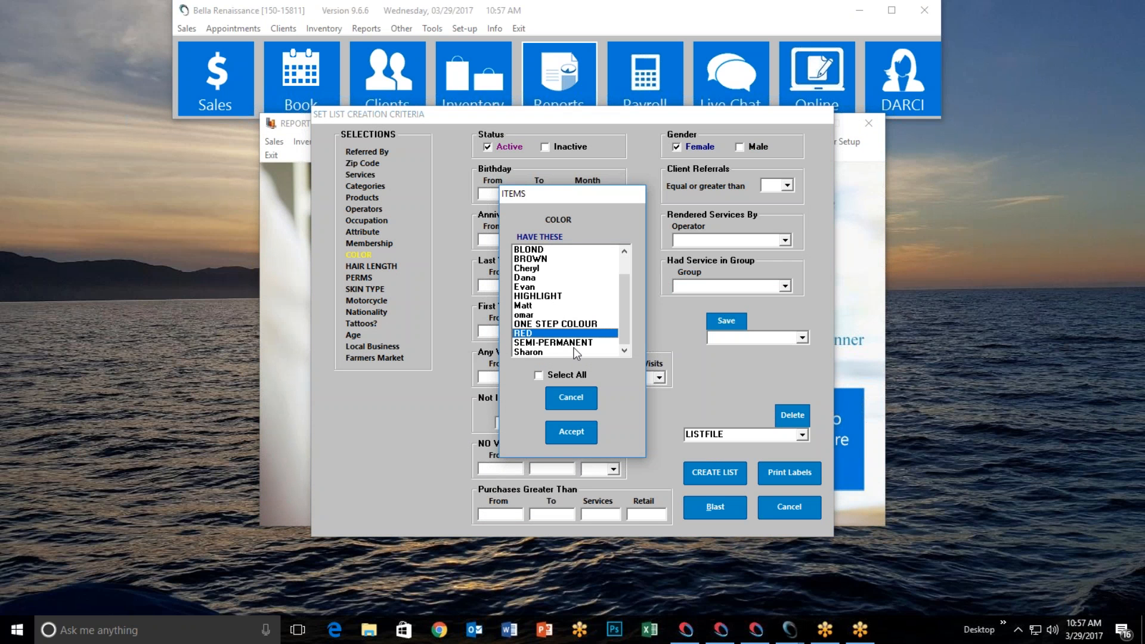
click(582, 434)
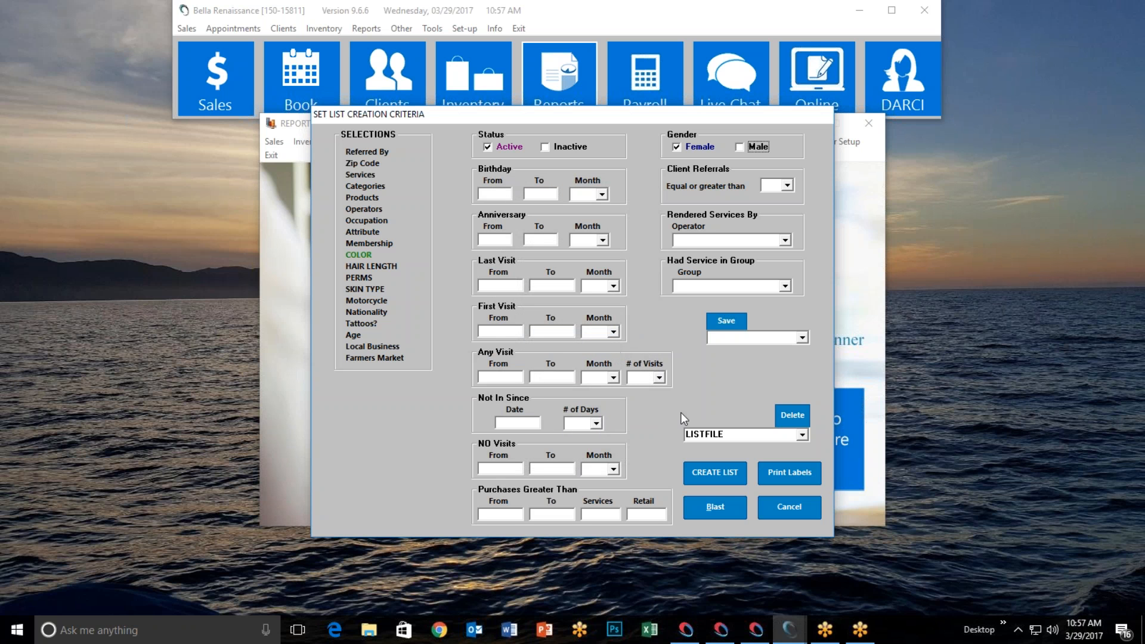
Name the list file redfemales, check the 6 qualified clients, and start an email blast
double_click(720, 434)
text(redfema)
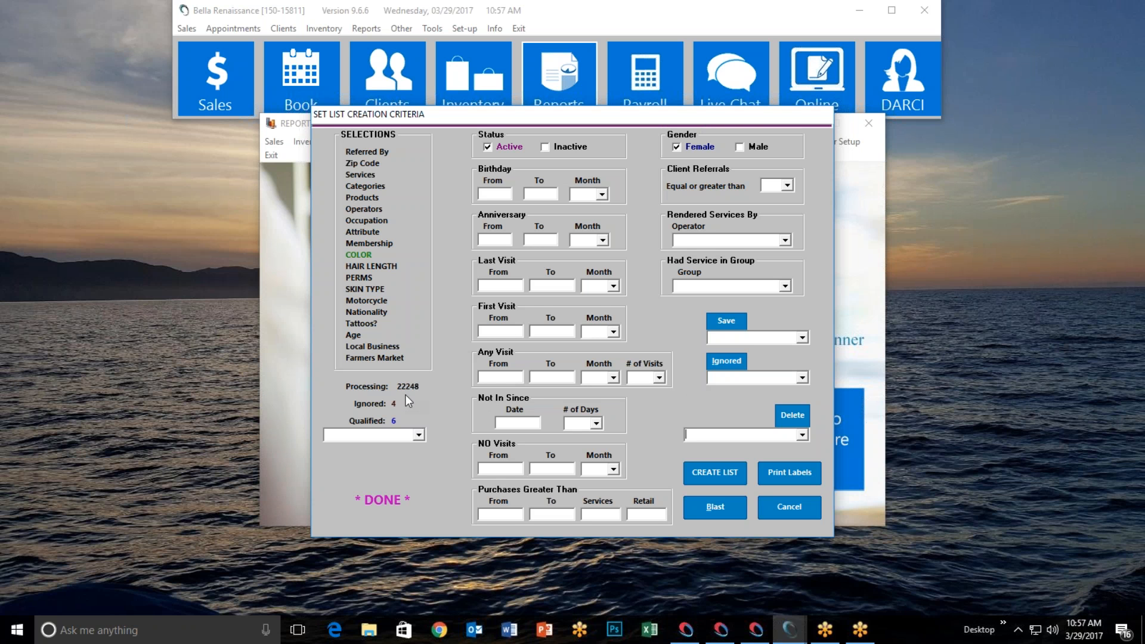
click(420, 435)
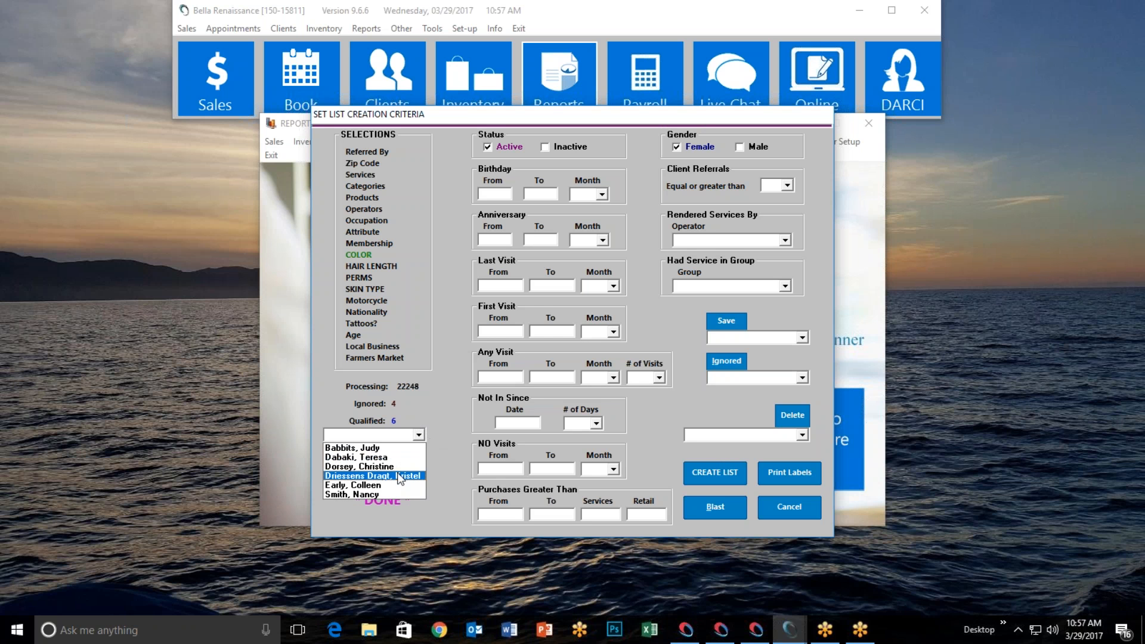
click(440, 367)
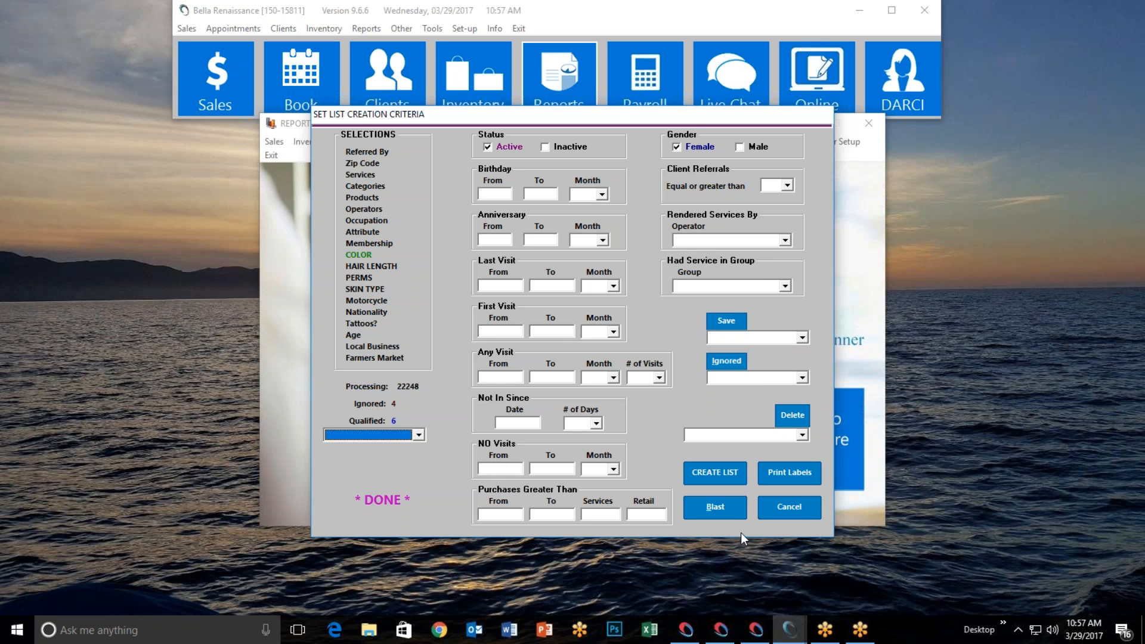
click(725, 504)
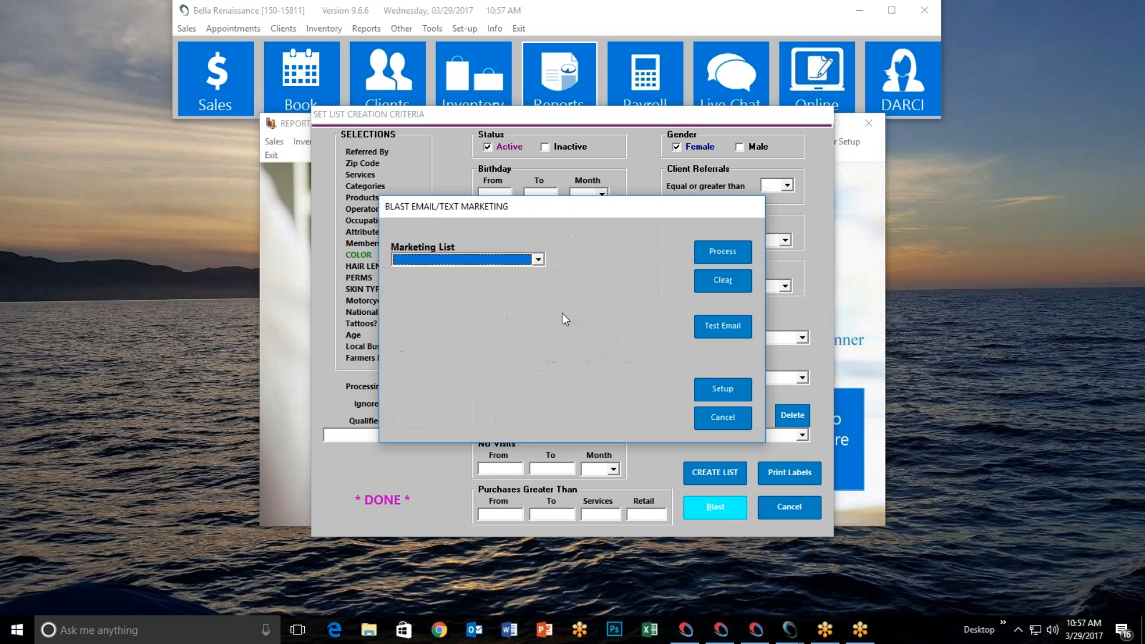
Choose the REDFEMALES.SRT marketing list and set it to blast rather than export
click(537, 260)
scroll(497, 315, down, 5)
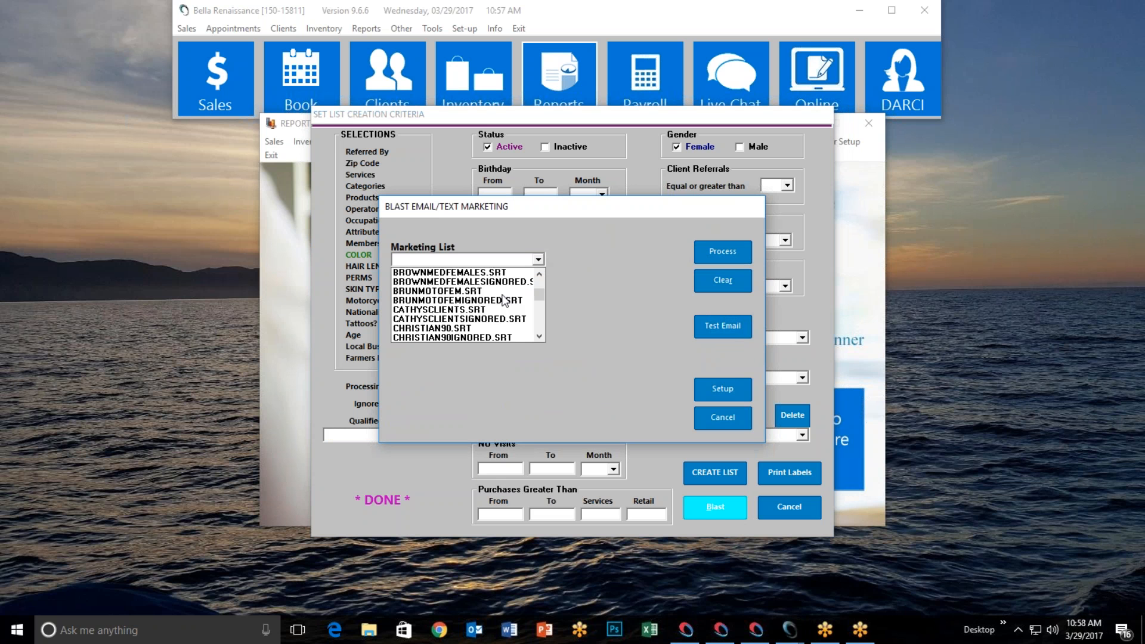
scroll(497, 315, down, 10)
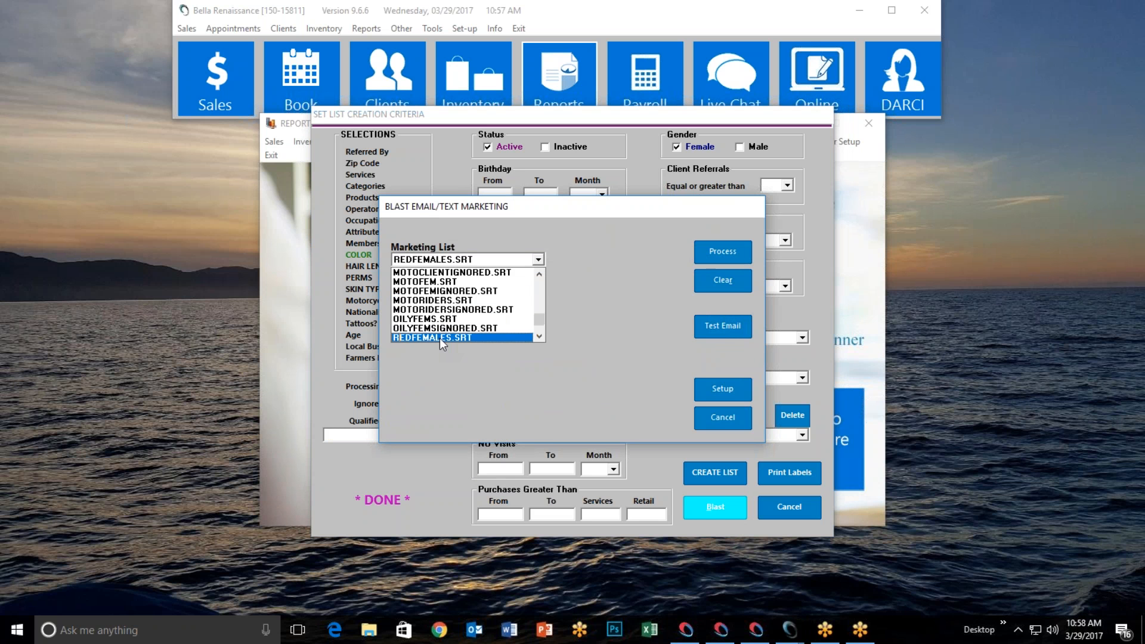
click(439, 338)
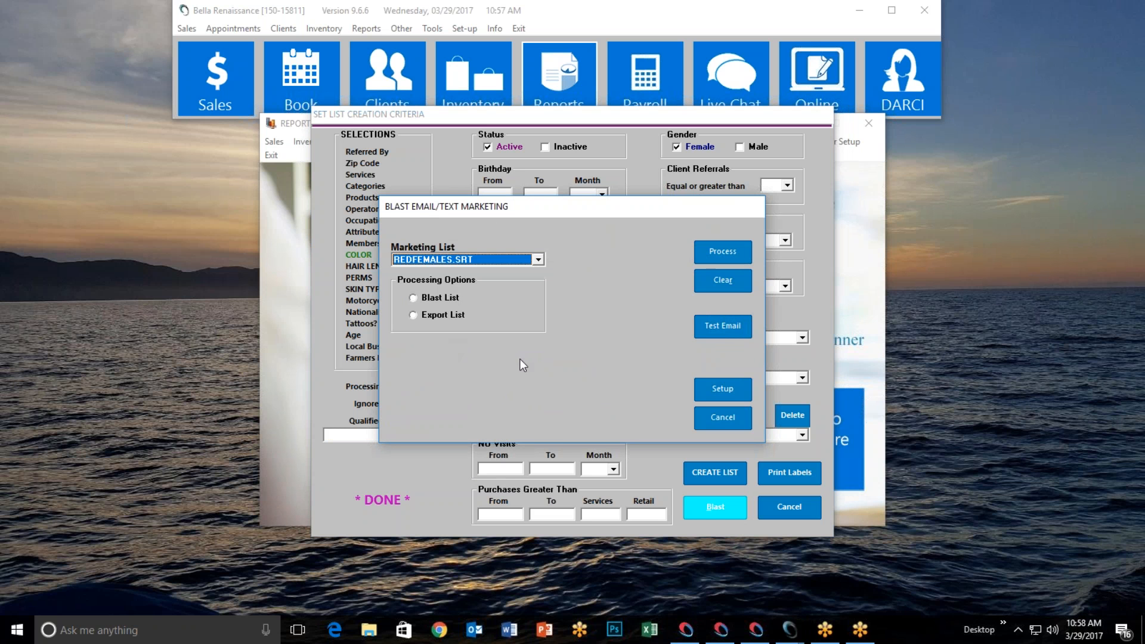
click(416, 300)
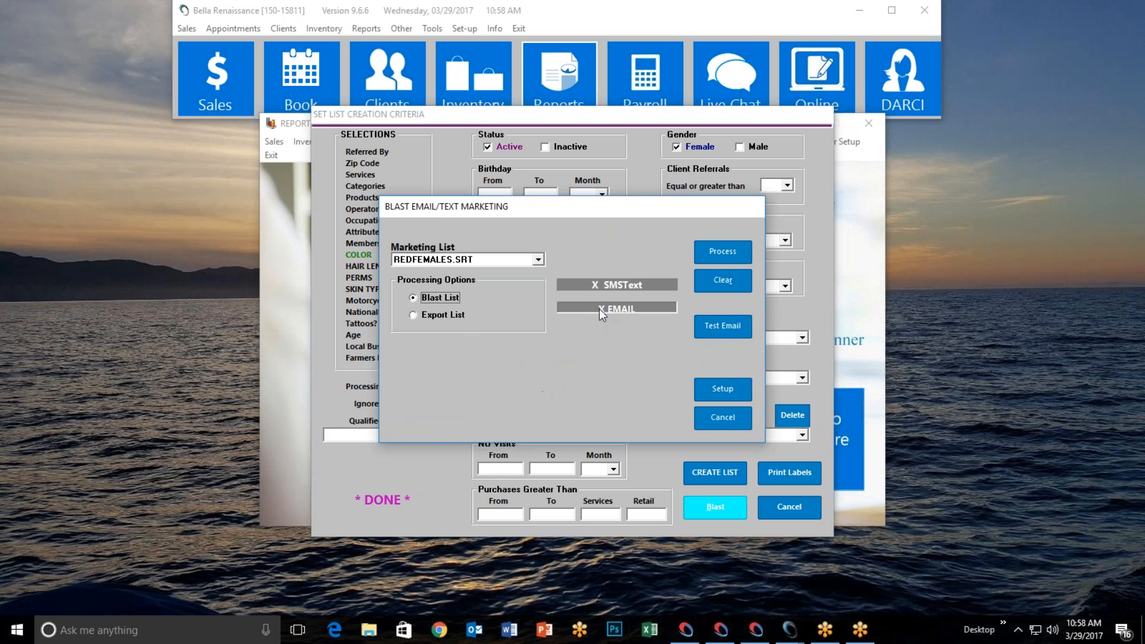
Set the blast to send by email, browse the saved templates, and open template setup
click(609, 285)
click(617, 307)
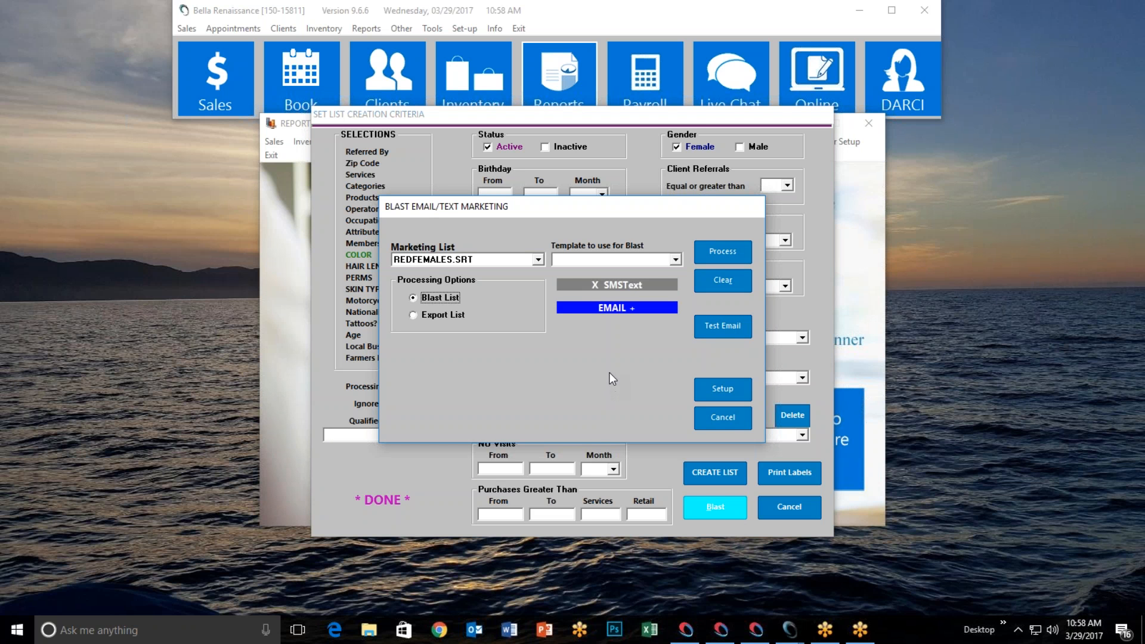
click(628, 310)
click(676, 260)
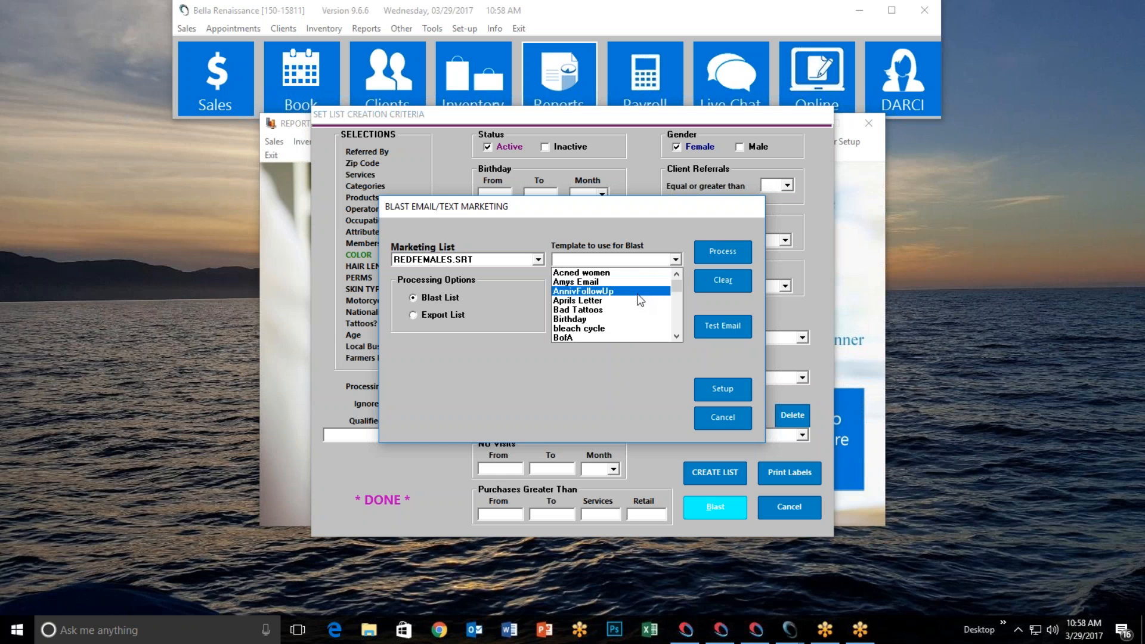
scroll(636, 307, down, 15)
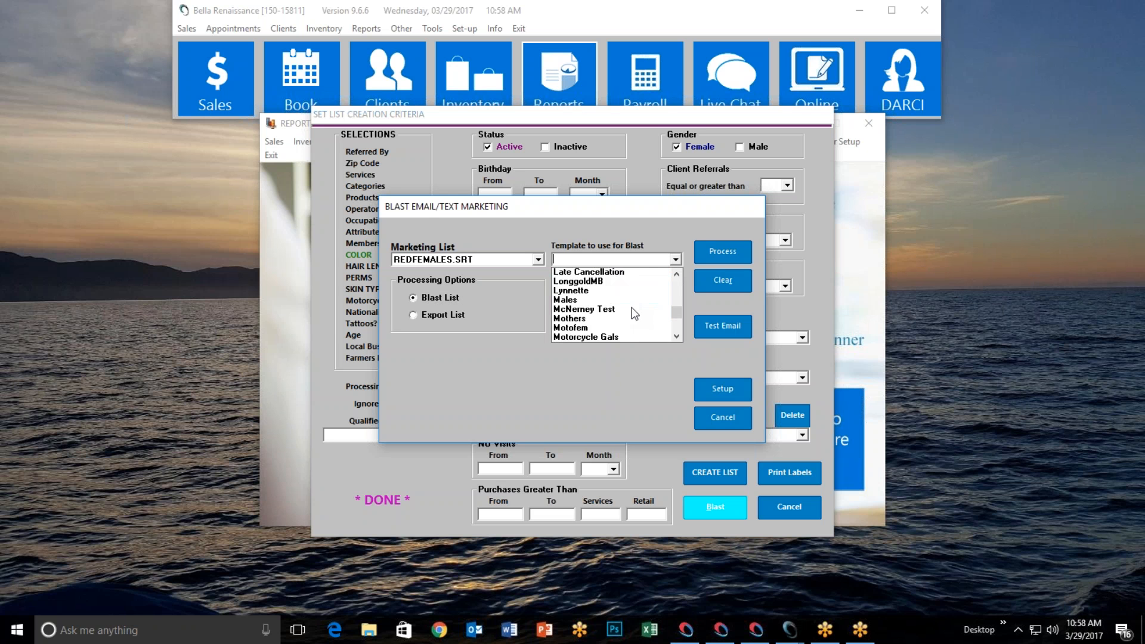
scroll(633, 316, up, 15)
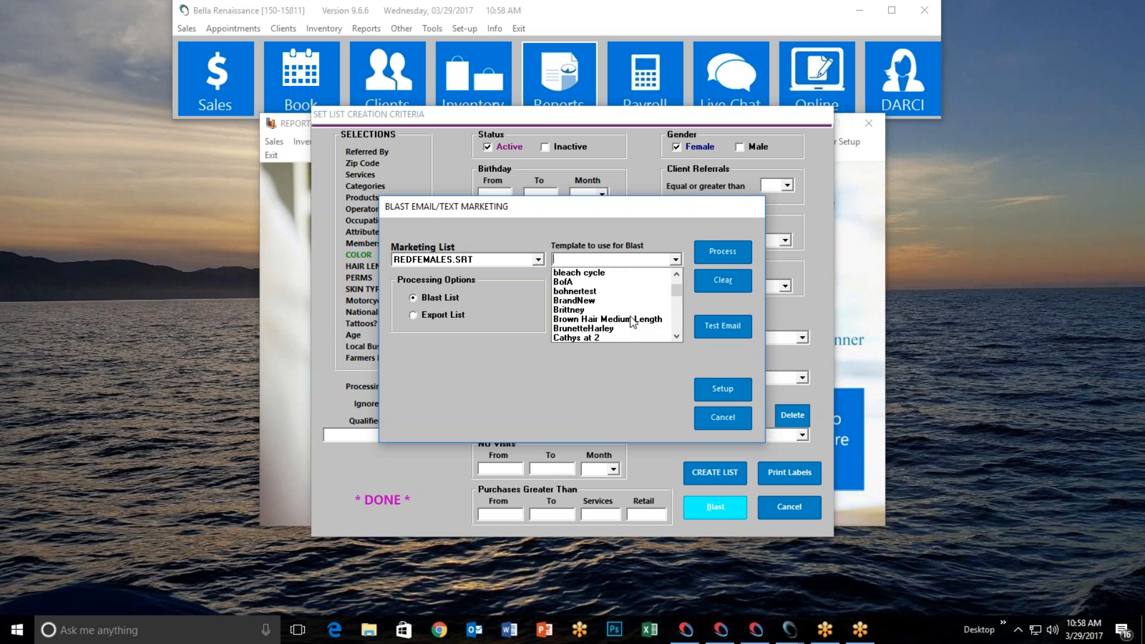
scroll(633, 323, up, 1)
click(625, 403)
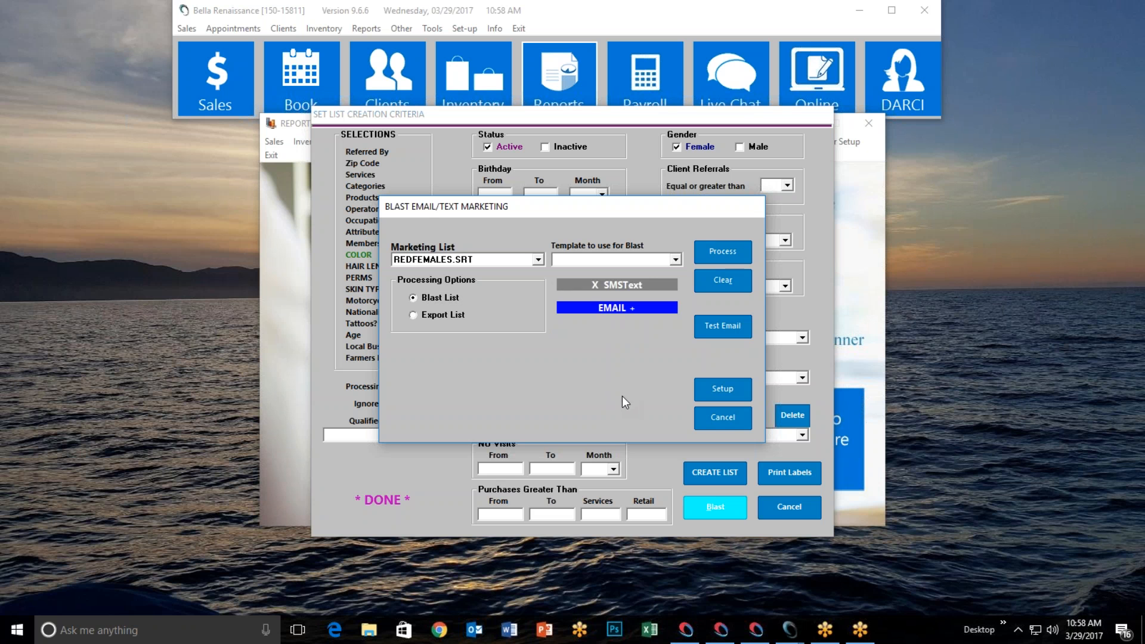
click(717, 392)
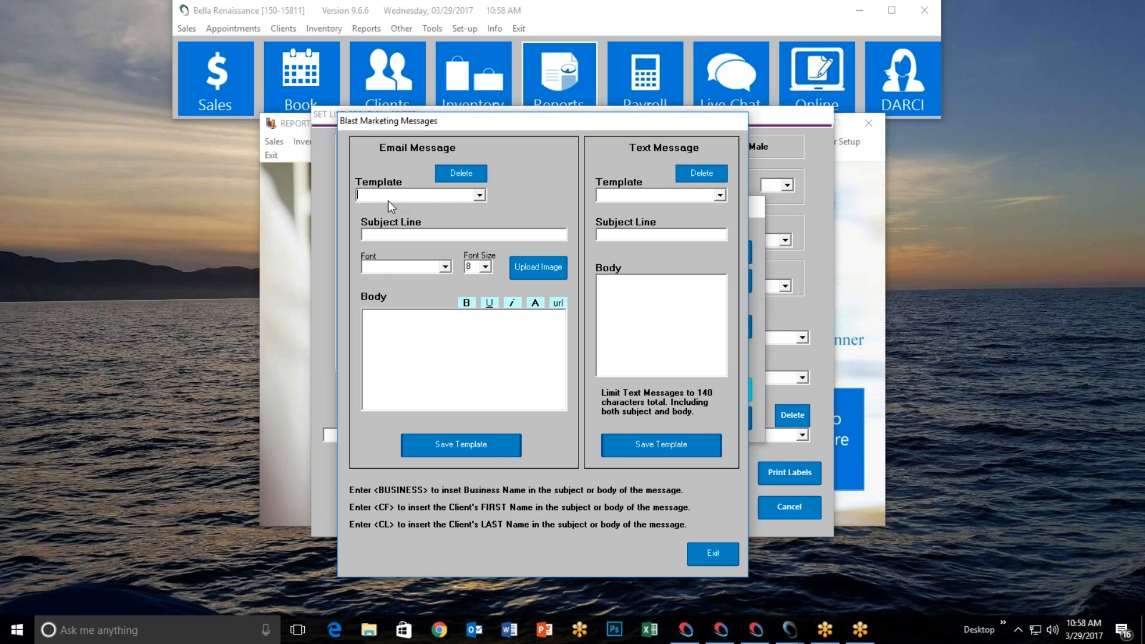
Name the email template 'Billys Red Ladies' with subject 'Hey <CF> You gorgoeous redhead you'
text(Billys Red Ladies)
click(410, 234)
text(Hey <CF> You gorgoeous redhead you!)
Format the email body text as bold red Arial
click(444, 272)
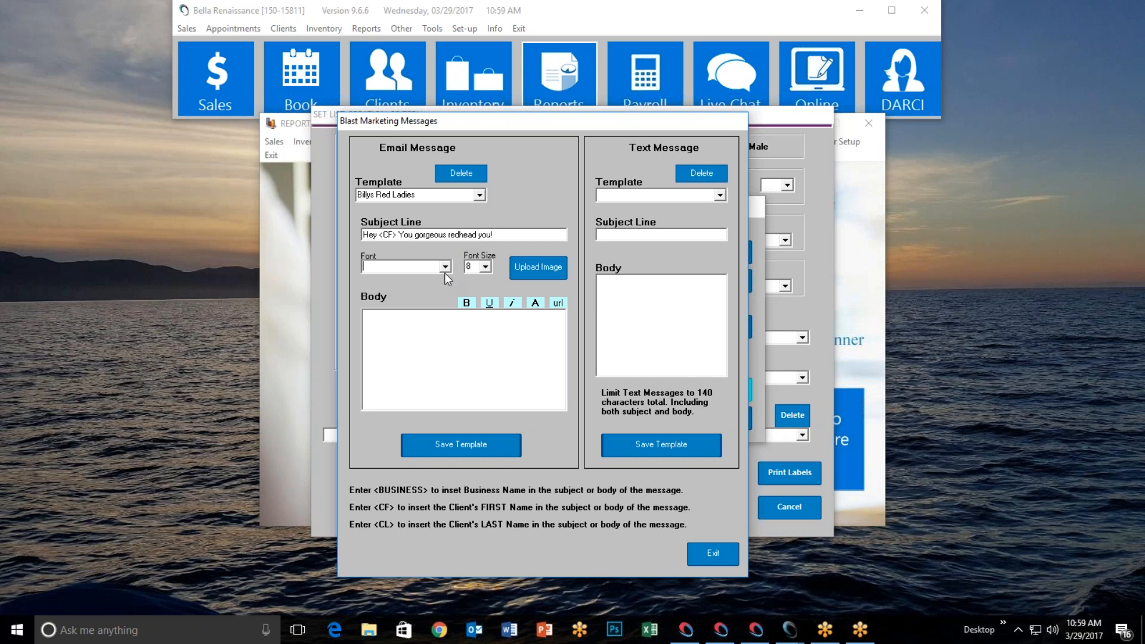
click(445, 268)
click(404, 299)
click(445, 266)
click(372, 278)
click(399, 331)
click(467, 304)
click(535, 303)
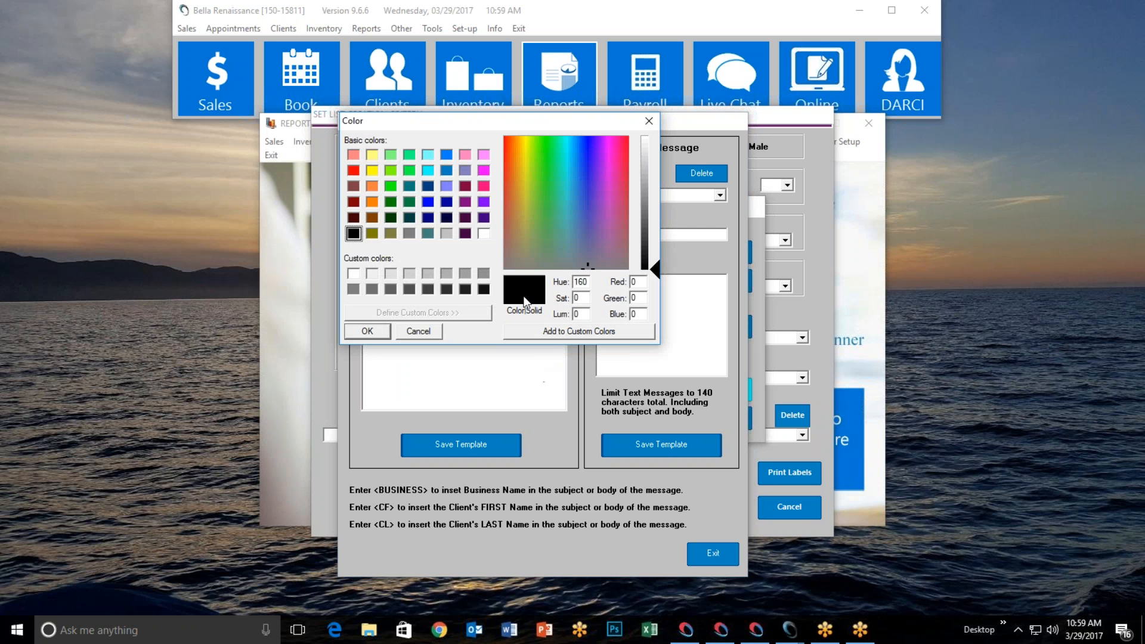
click(354, 171)
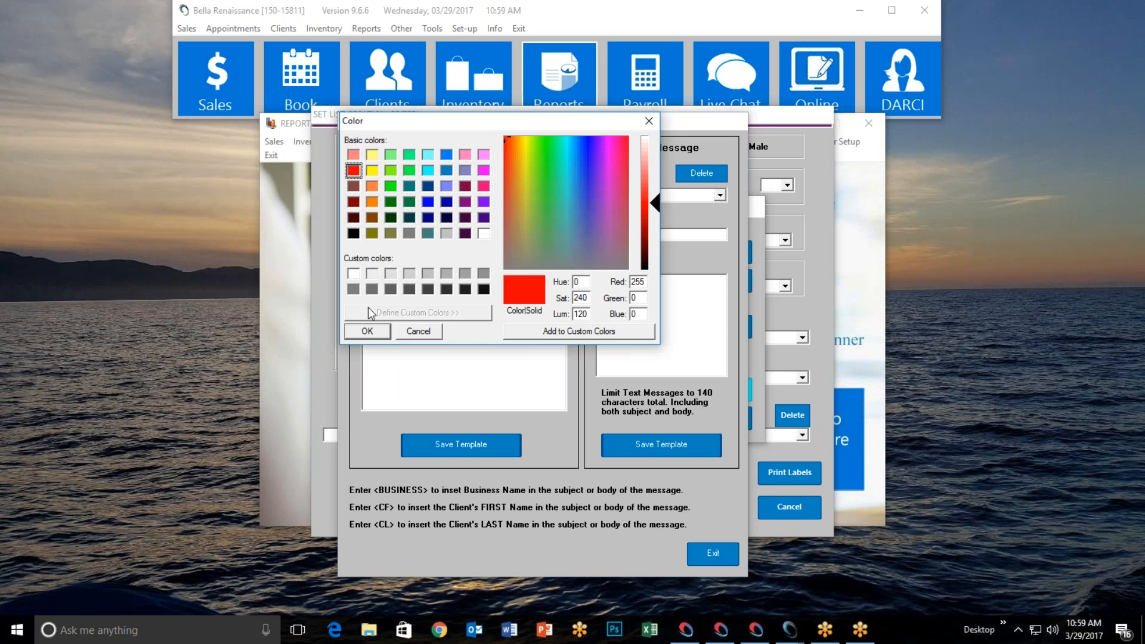
click(368, 332)
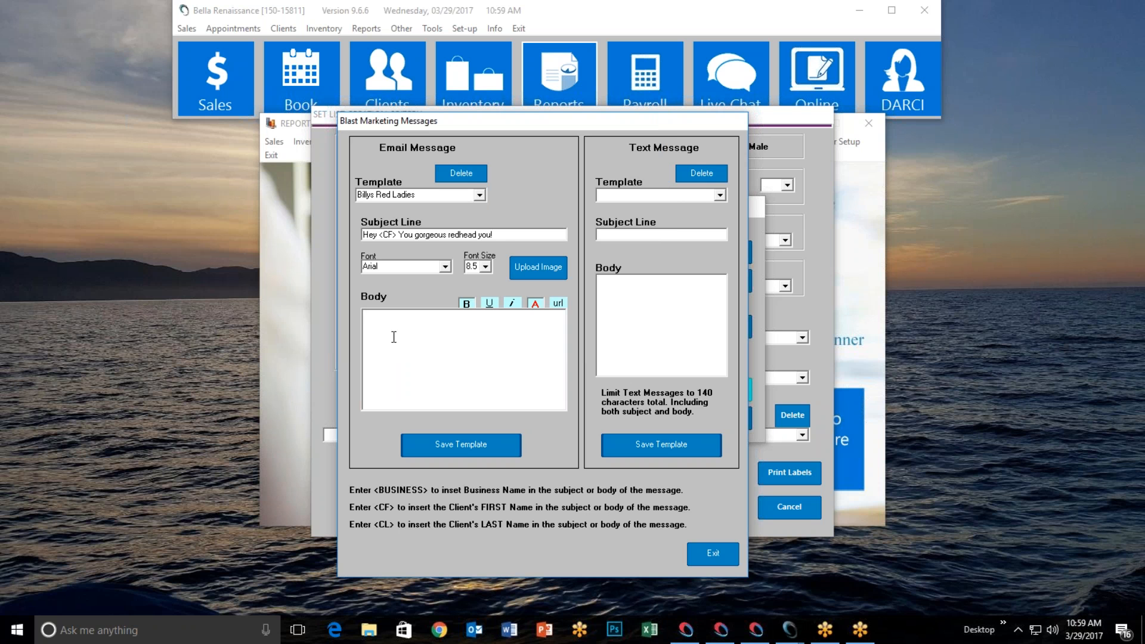
Type the body starting '<CF>, I just got a shipment of the best red you've ever seen!'
text(We)
key(BackSpace)
key(BackSpace)
key(BackSpace)
text(<CF>, I just got a shipment of the best re)
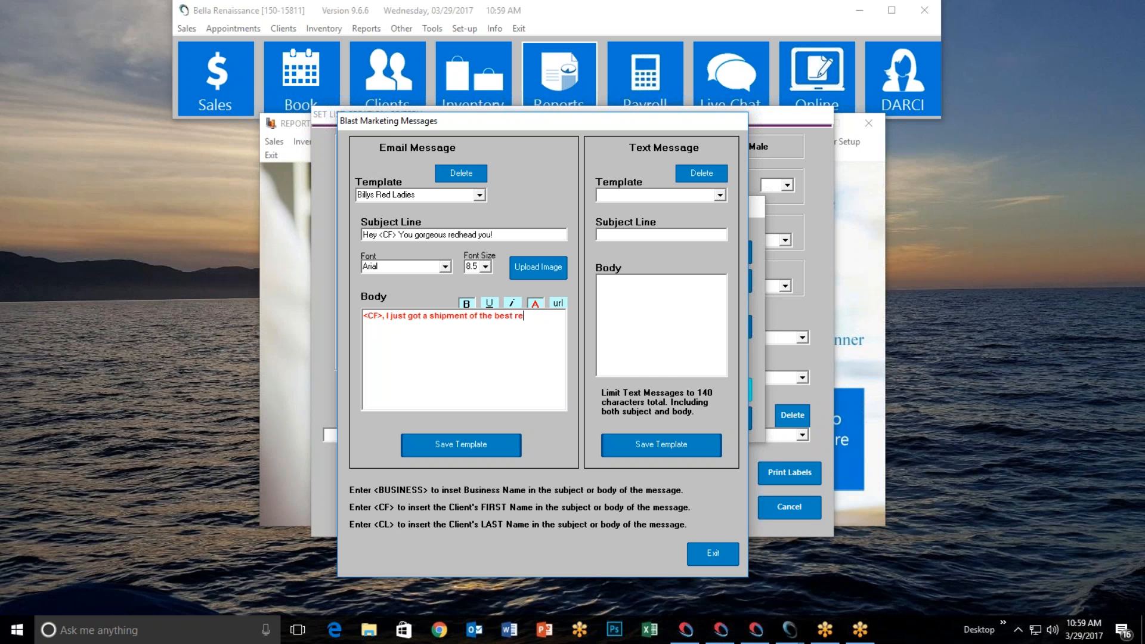
text(d you've ever seen!  And I want to do your h)
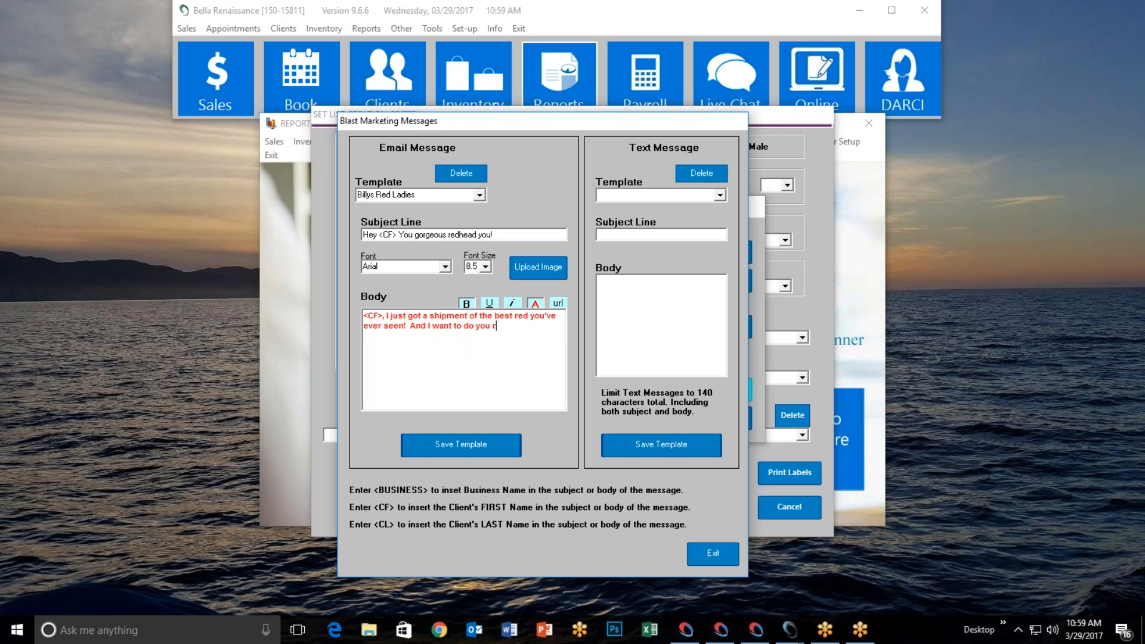
text(air this week and I'm going to do it)
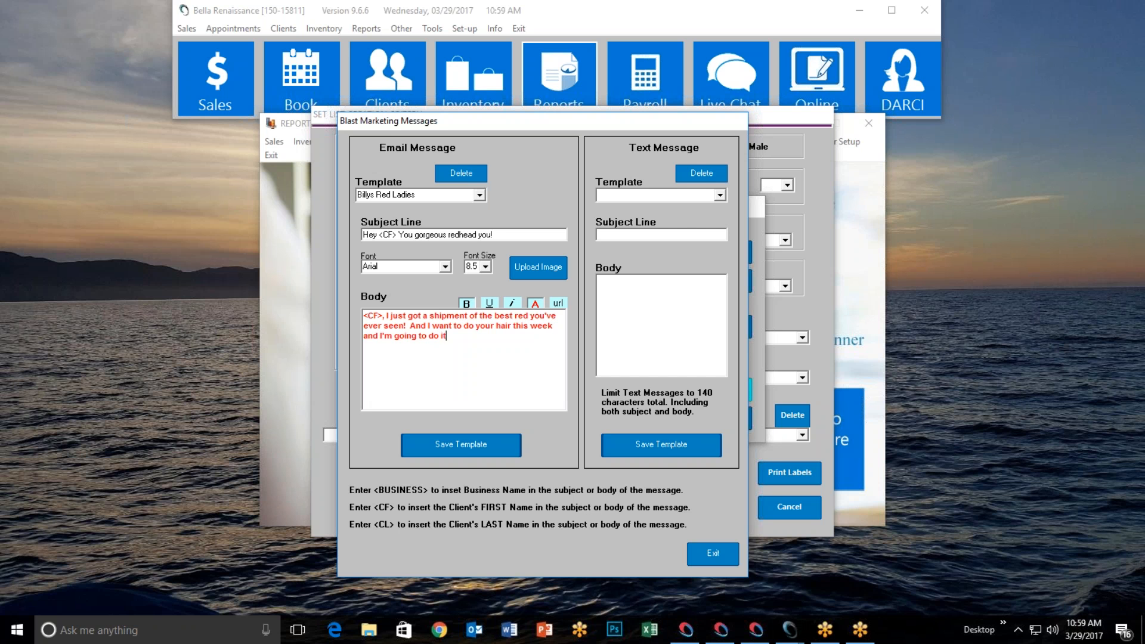
text( for 20% off!  Call me today t)
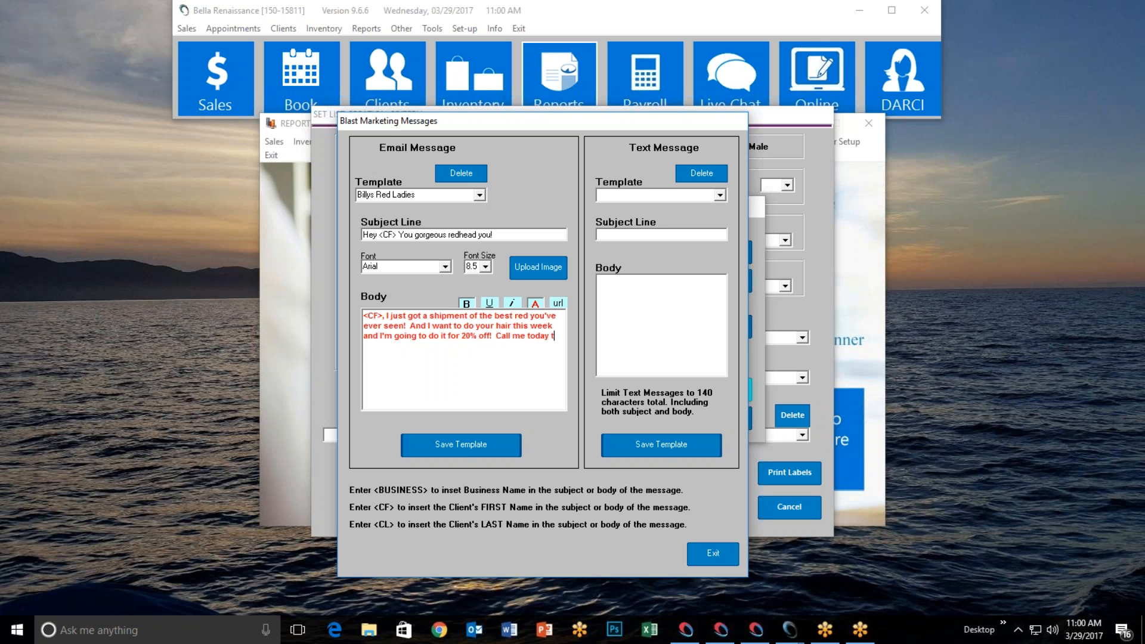
text(o schedule.)
Save the Billys Red Ladies template and select it for the email blast
click(457, 443)
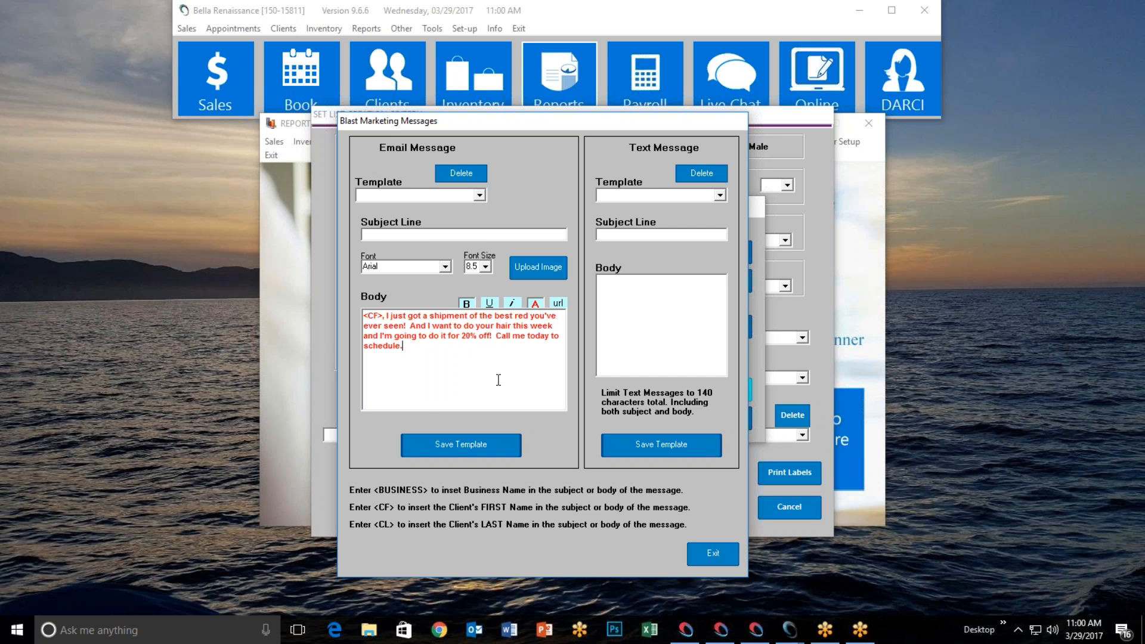
click(723, 556)
click(615, 309)
click(614, 307)
click(672, 260)
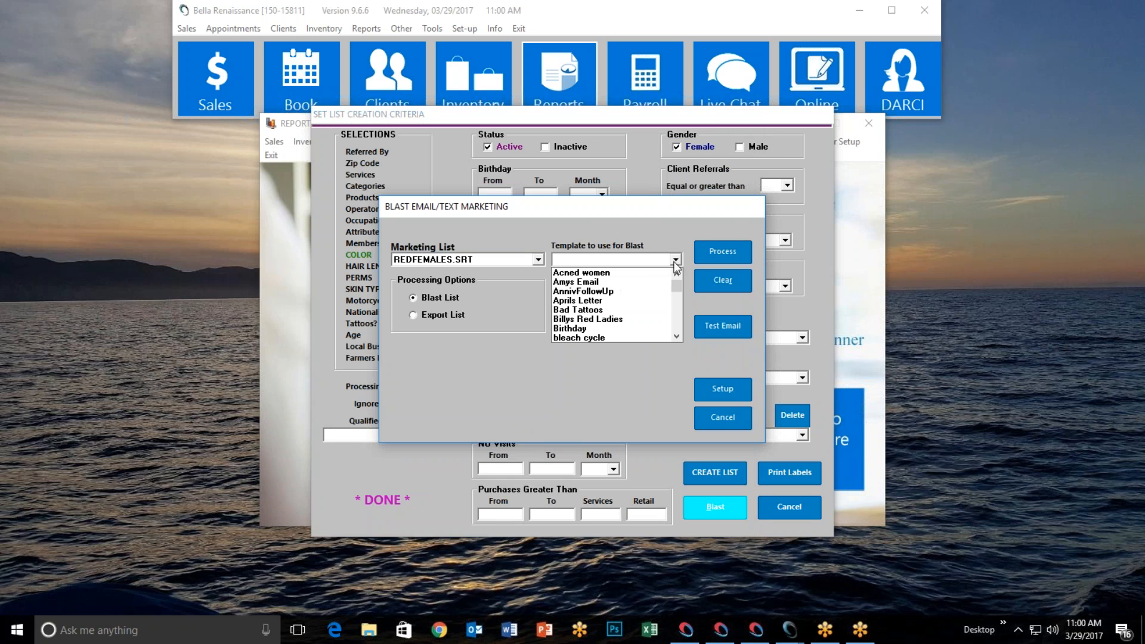
click(625, 322)
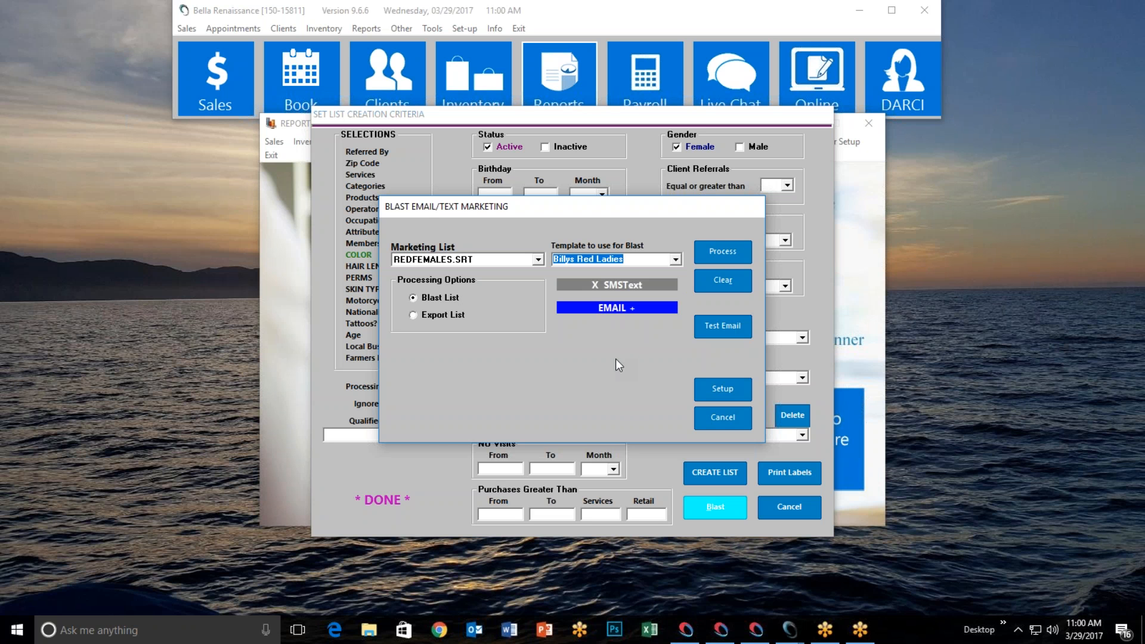
Try and cancel a test email, then close the blast and list criteria dialogs
click(716, 328)
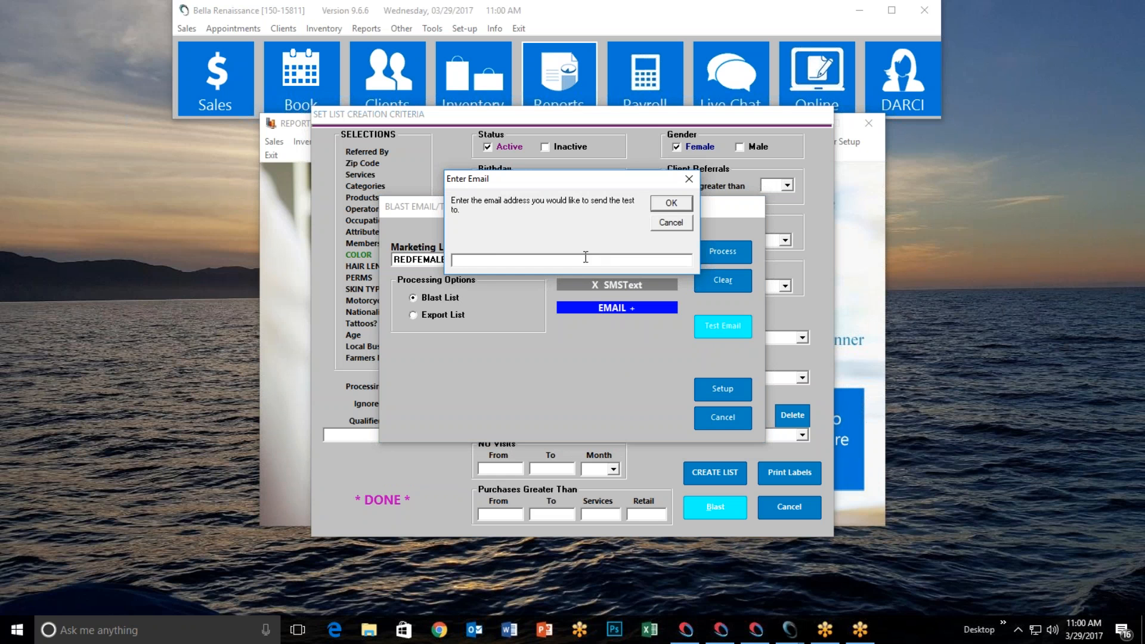
click(671, 225)
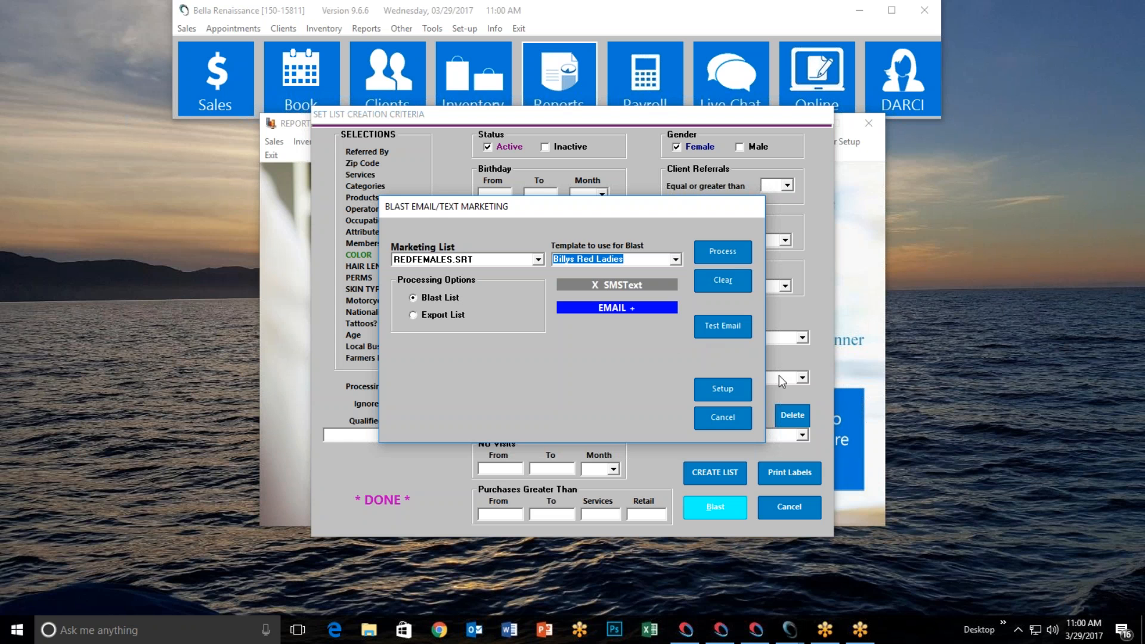
click(723, 418)
click(800, 506)
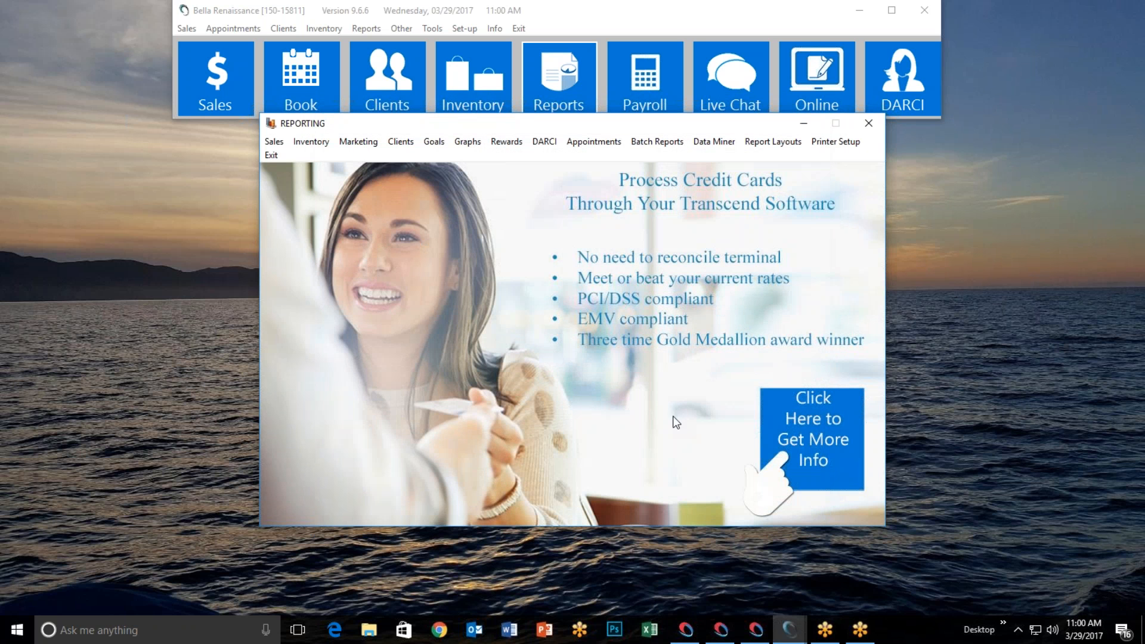
Open a fresh Set List Creation Criteria form from the Marketing menu
click(375, 140)
click(369, 151)
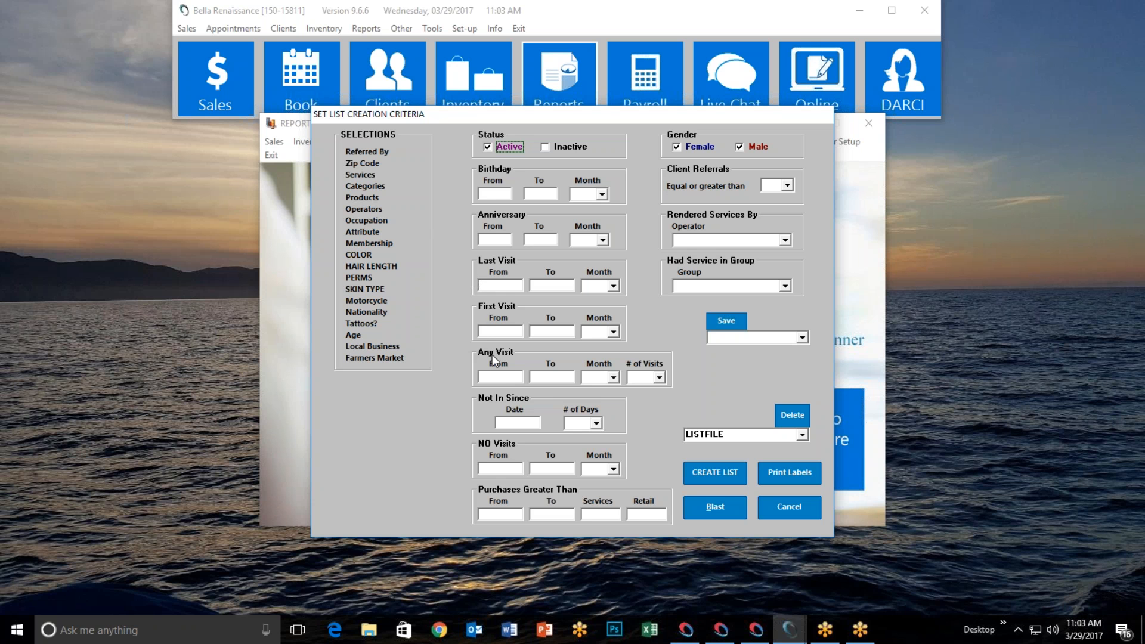
Set the Any Visit date range from 03/01/16 to 03/29/17
click(502, 379)
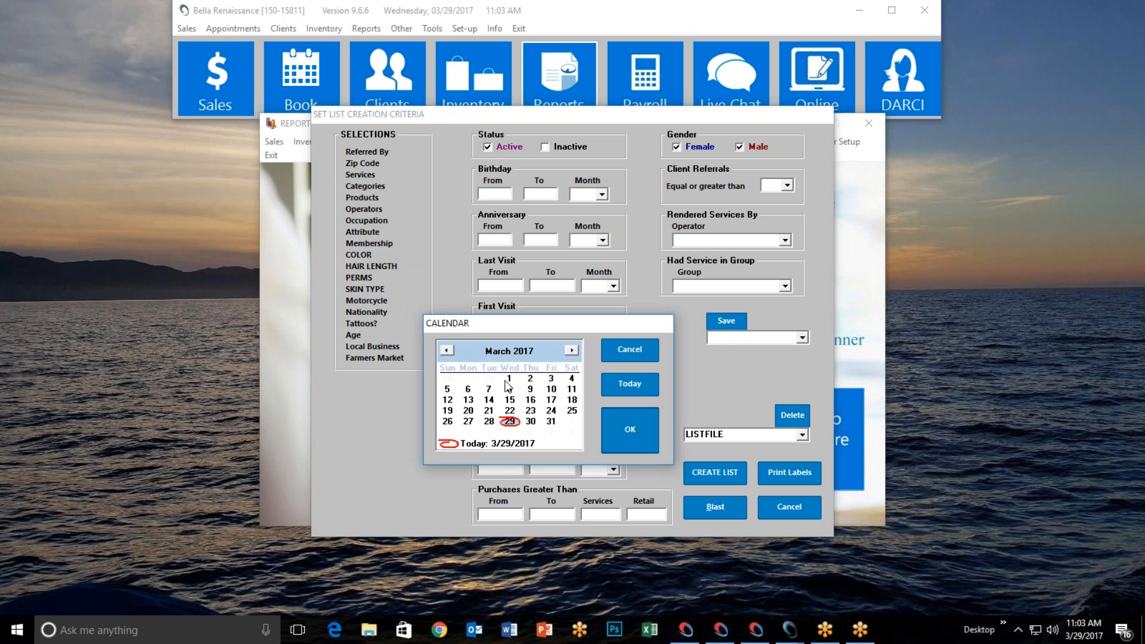
click(511, 379)
click(527, 379)
click(621, 355)
key(BackSpace)
text(6)
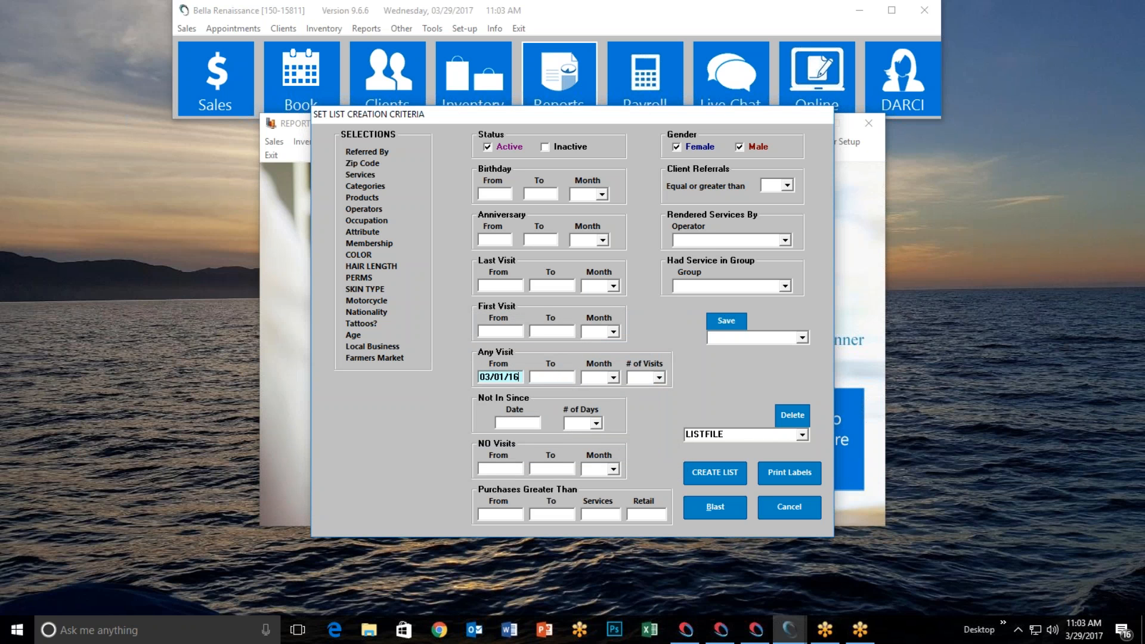
click(574, 378)
click(635, 386)
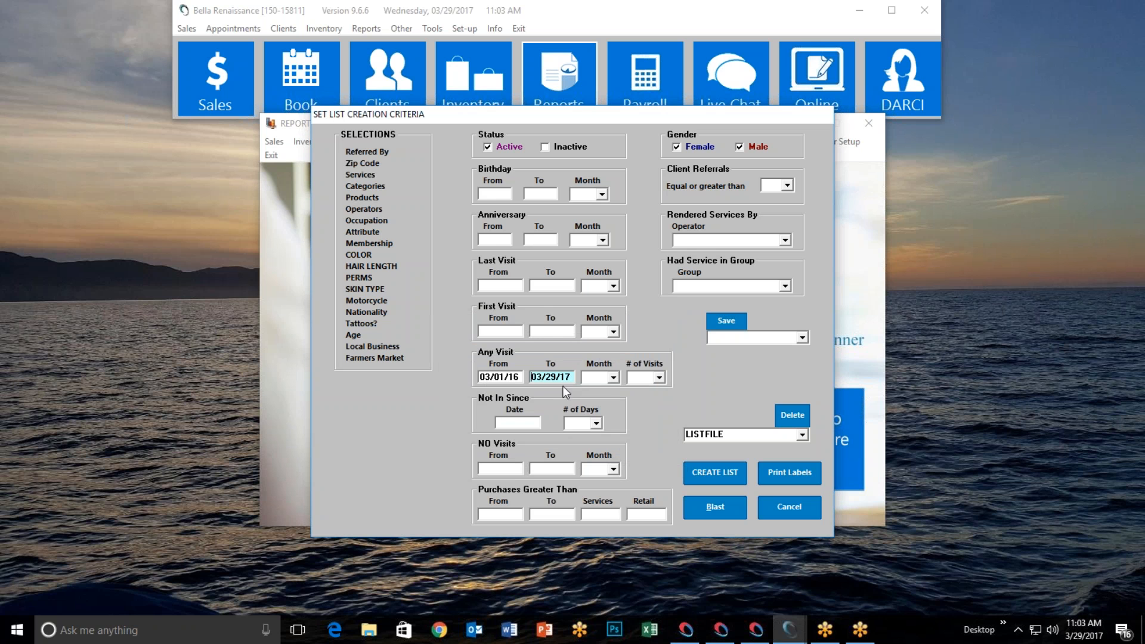
Require 7 visits in that range and name the list 'Reviews'
click(660, 378)
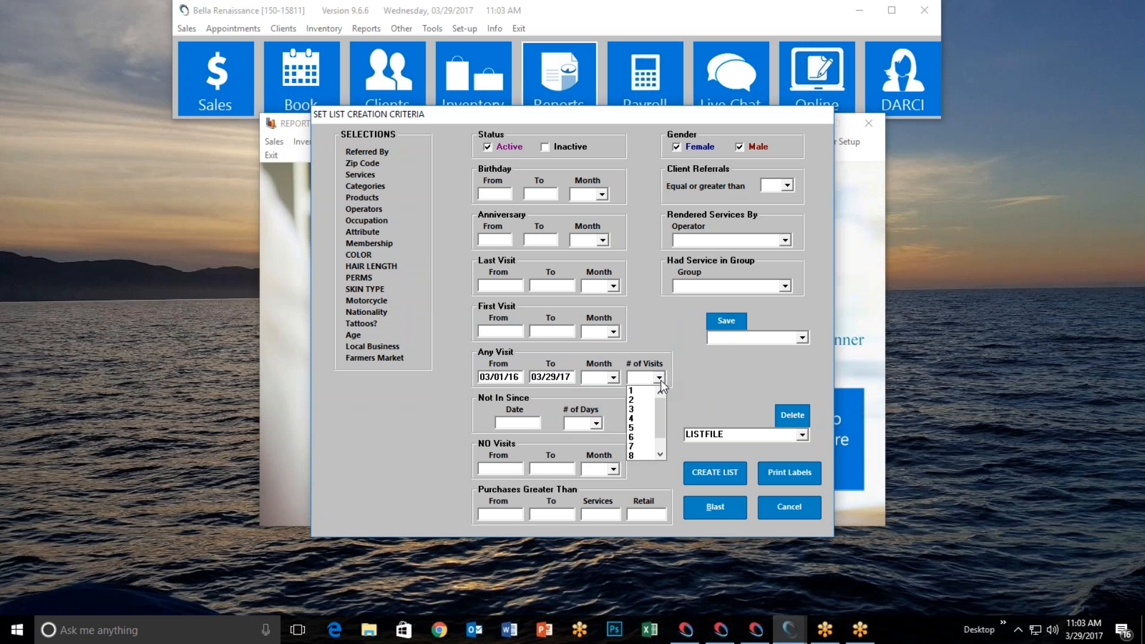
click(645, 448)
click(710, 434)
text(Reviews)
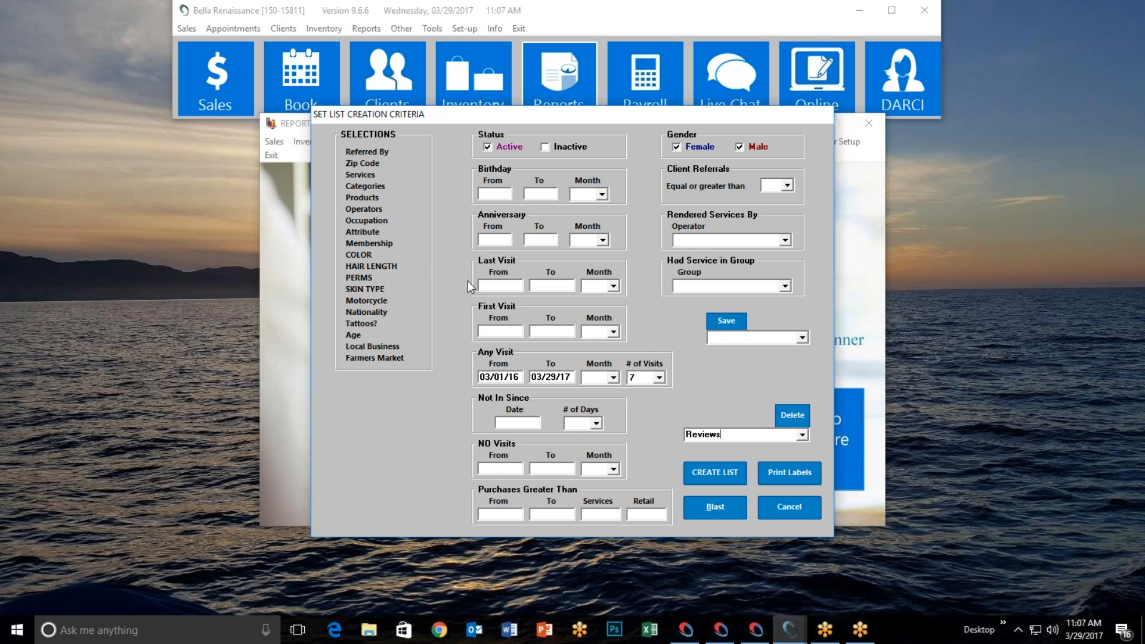
Discard the filled-in criteria and reopen a blank Set List Creation Criteria form via Reports > Marketing > Create List
click(779, 507)
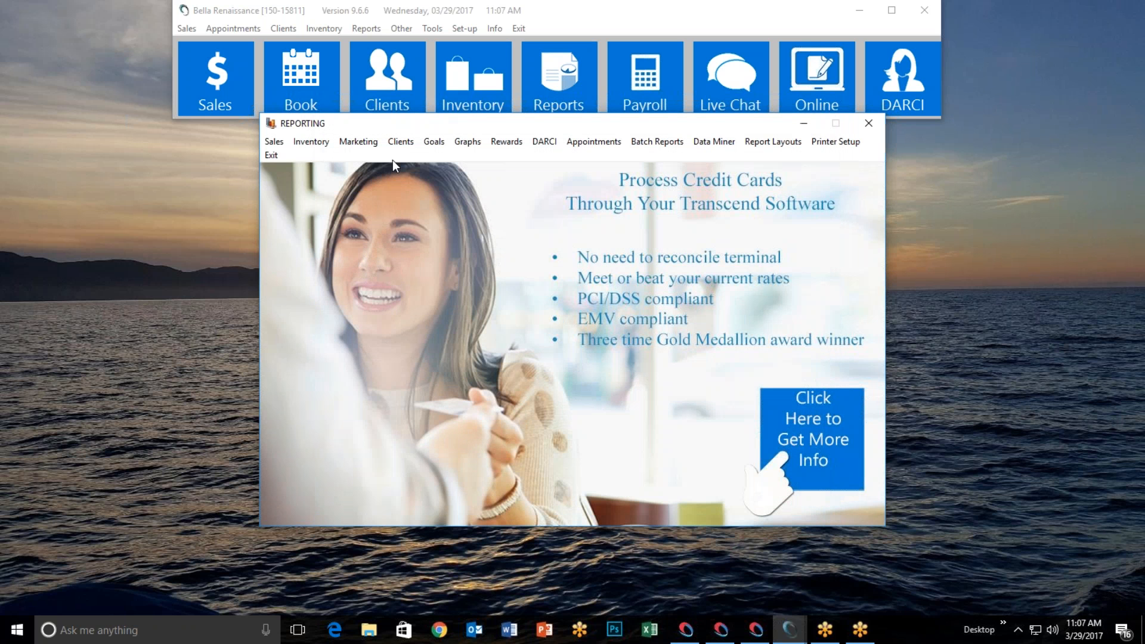
click(275, 156)
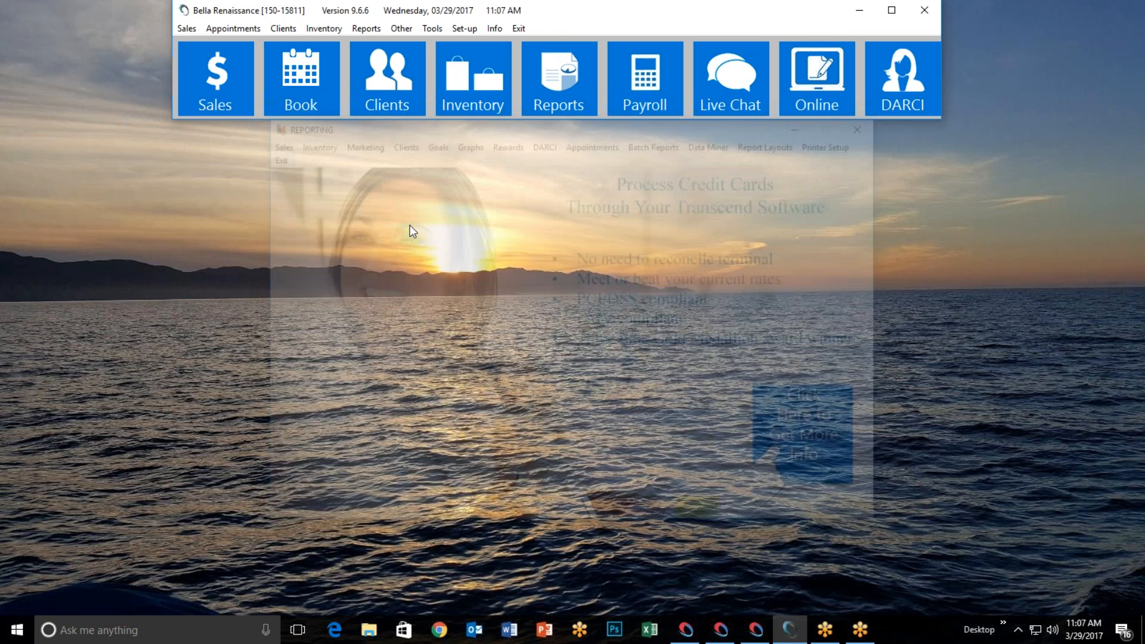
click(557, 91)
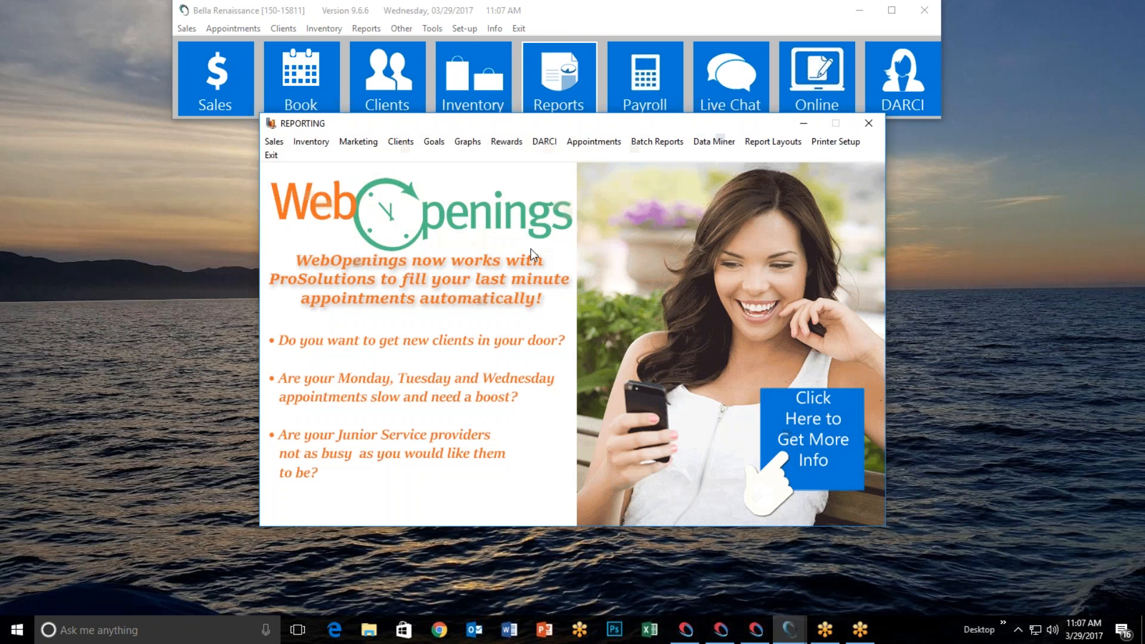
click(360, 142)
click(369, 158)
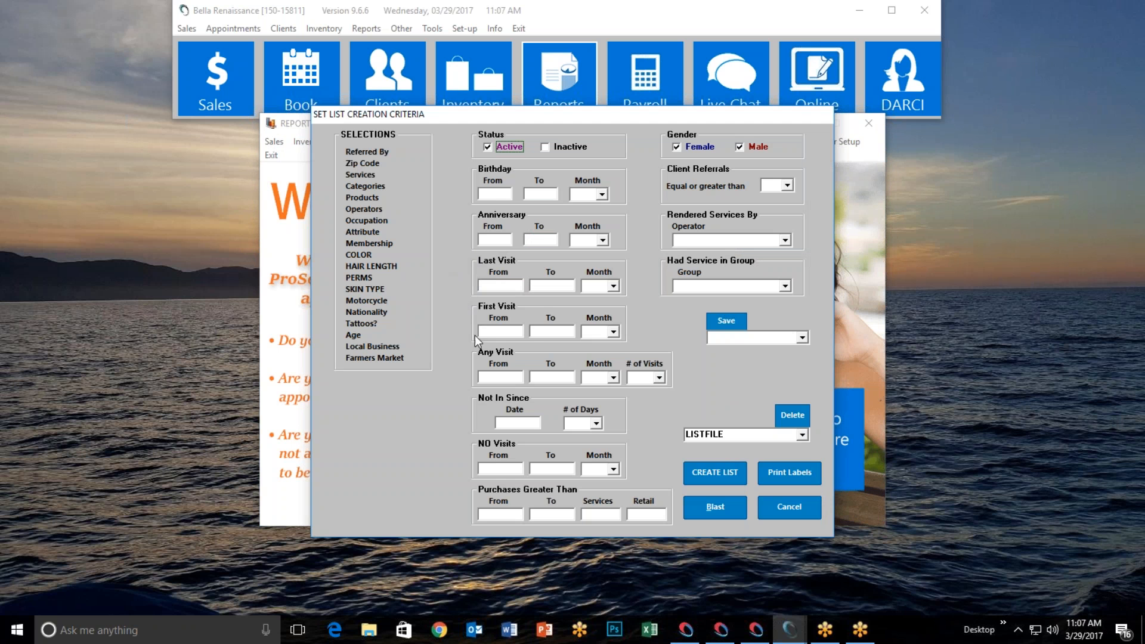
Browse the Operators selection list and cancel without applying any operator
click(375, 209)
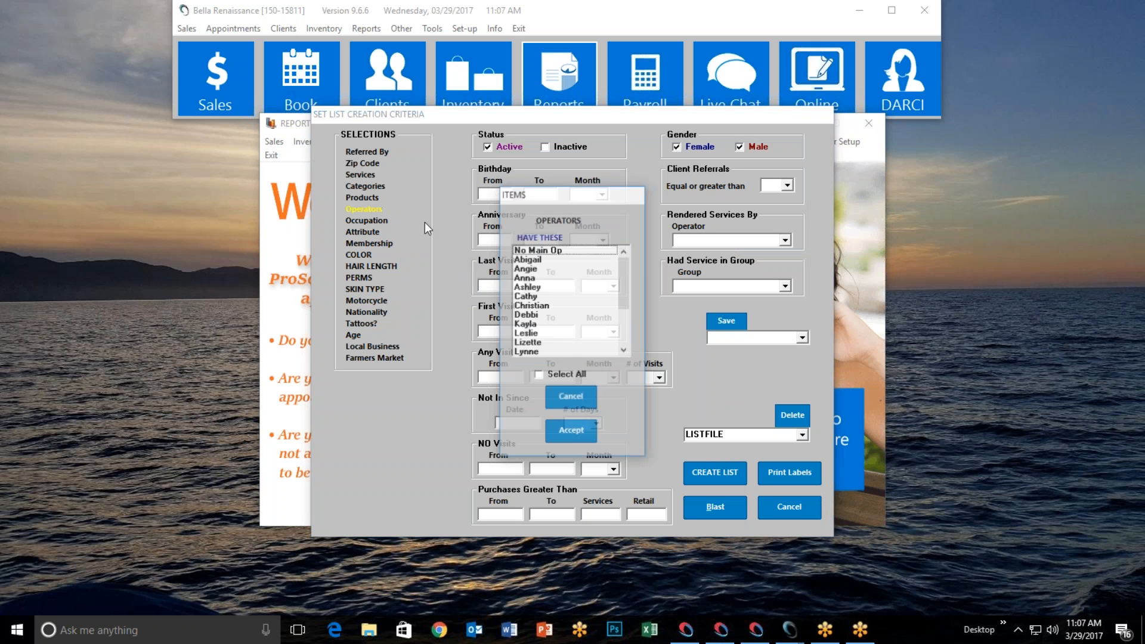
click(548, 306)
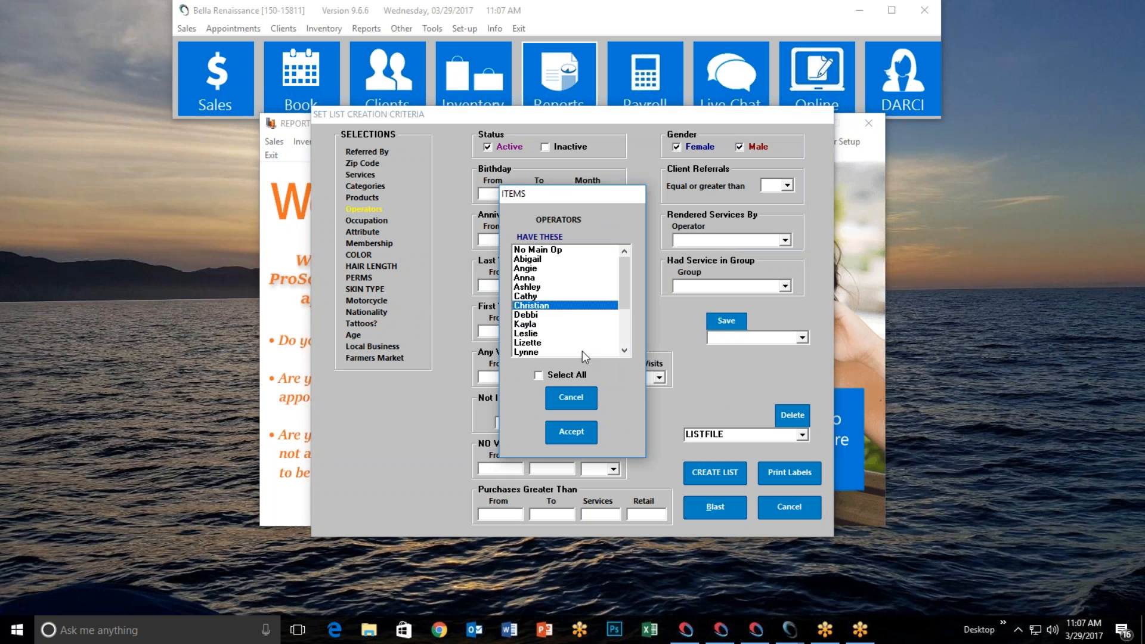
click(574, 397)
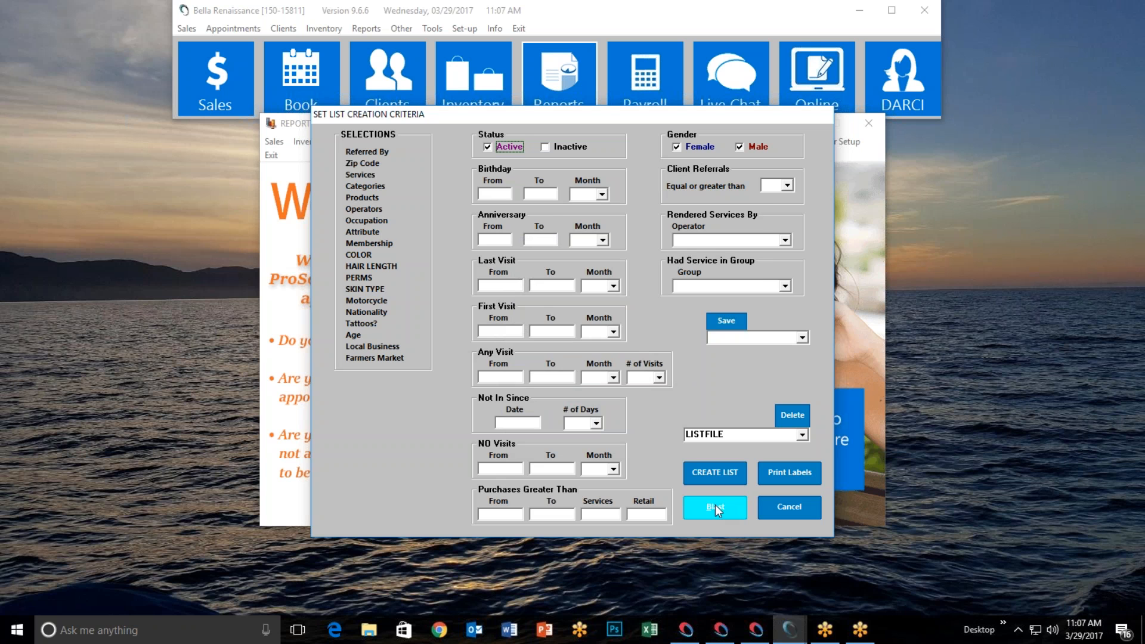
Set up a Blast List email blast to ALLCLIENTS.SRT and open the message template Setup
click(517, 262)
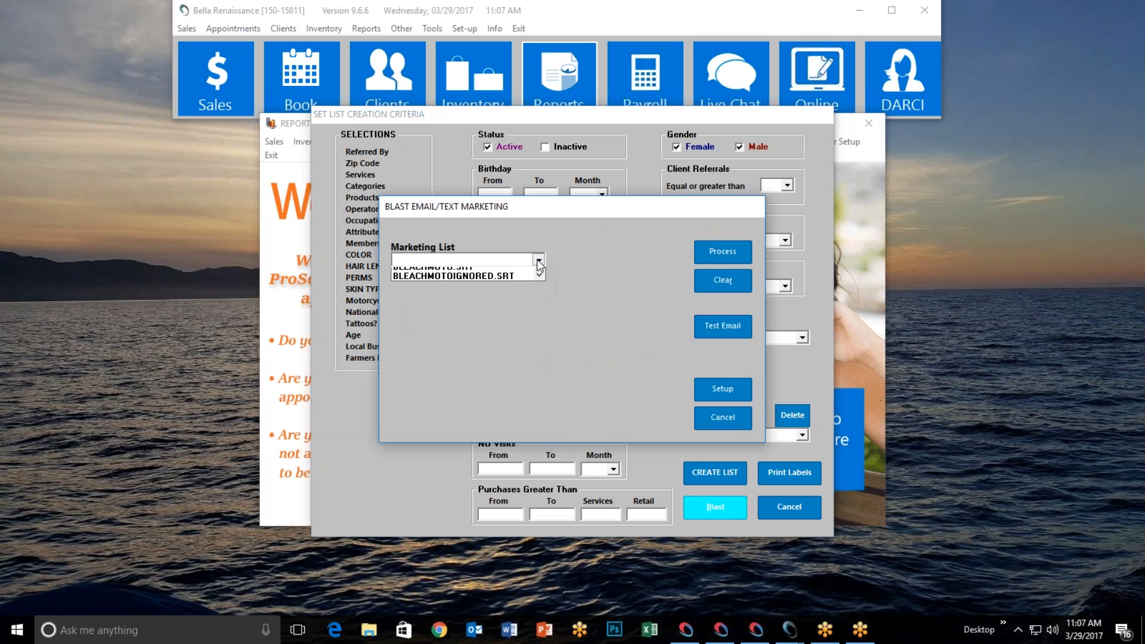
click(471, 291)
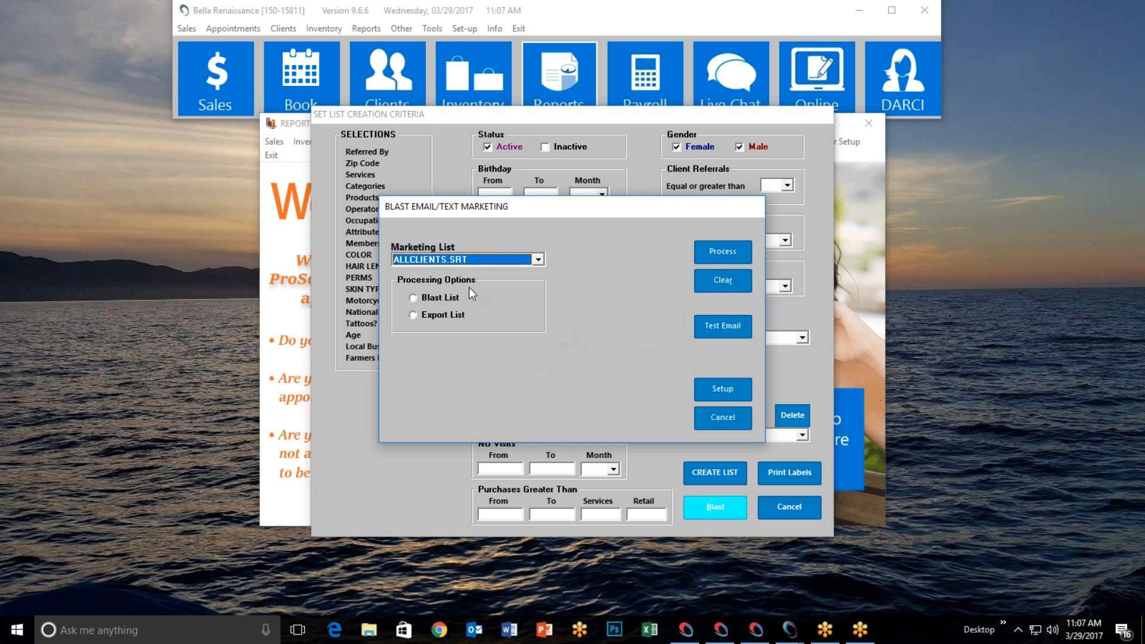
click(413, 298)
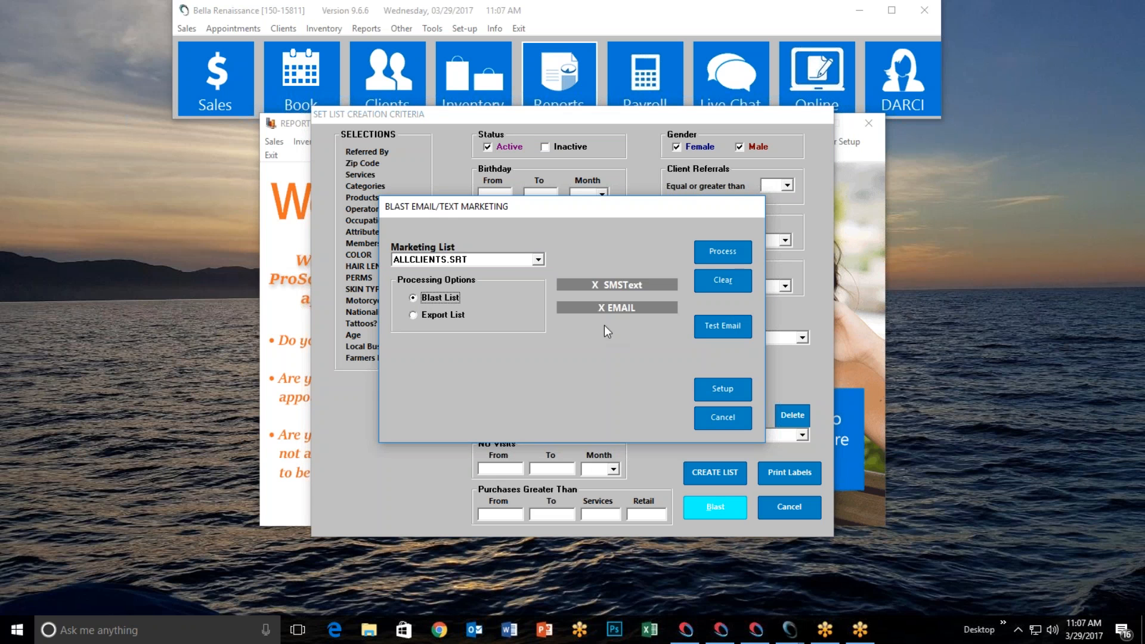
click(607, 308)
click(724, 392)
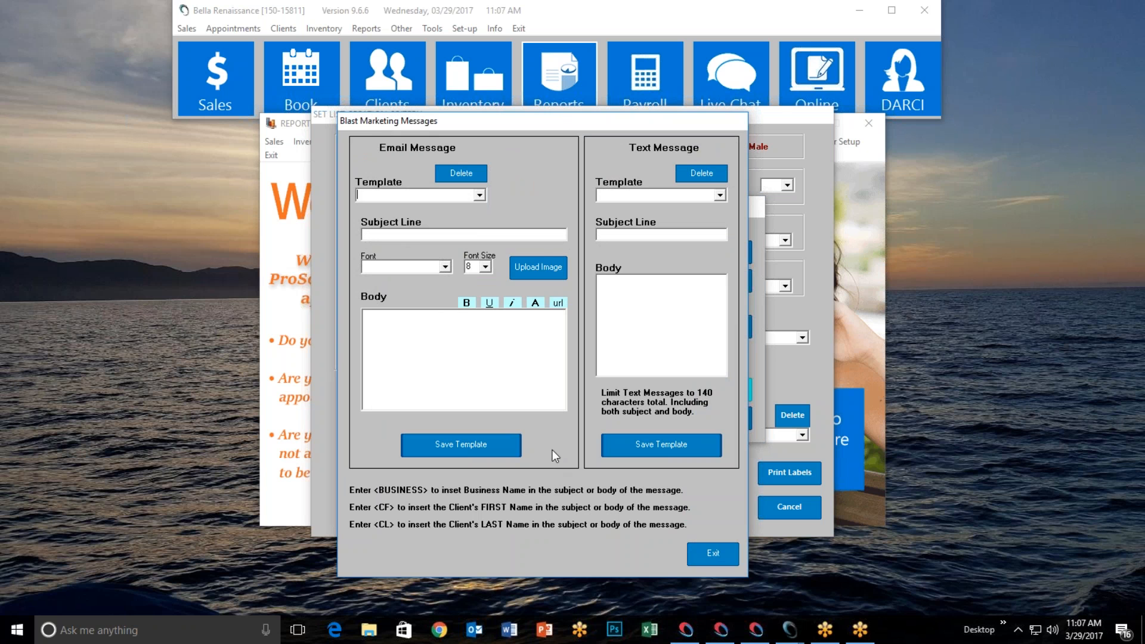
Exit the Blast Marketing Messages editor, leaving the message fields empty
click(715, 555)
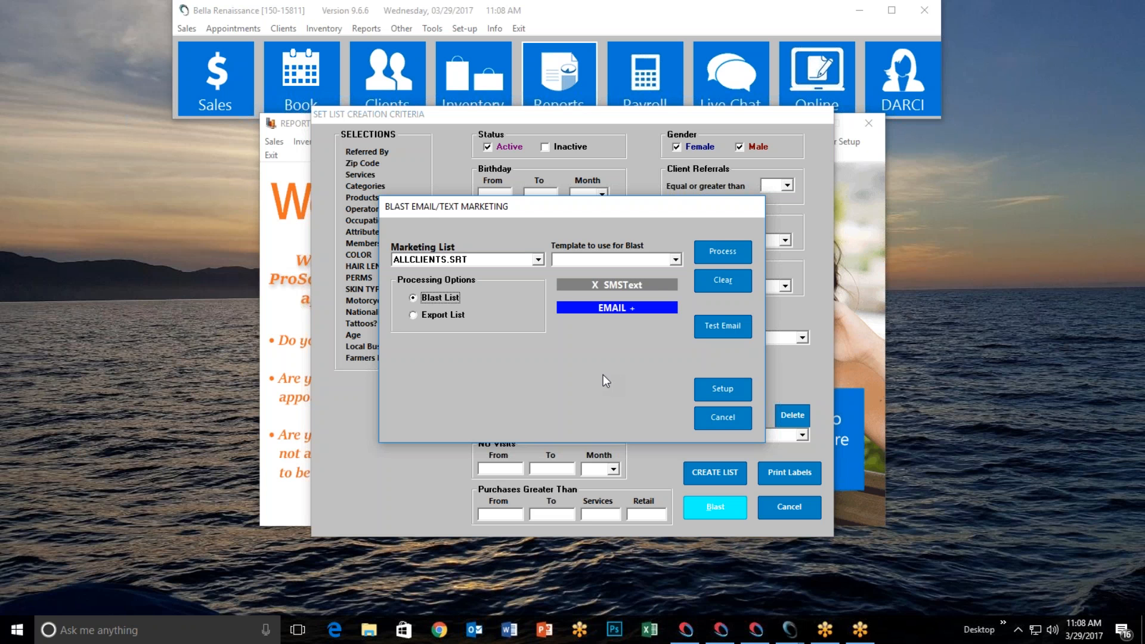
Cancel the blast window and list criteria form, then exit Reporting to the main toolbar
click(719, 418)
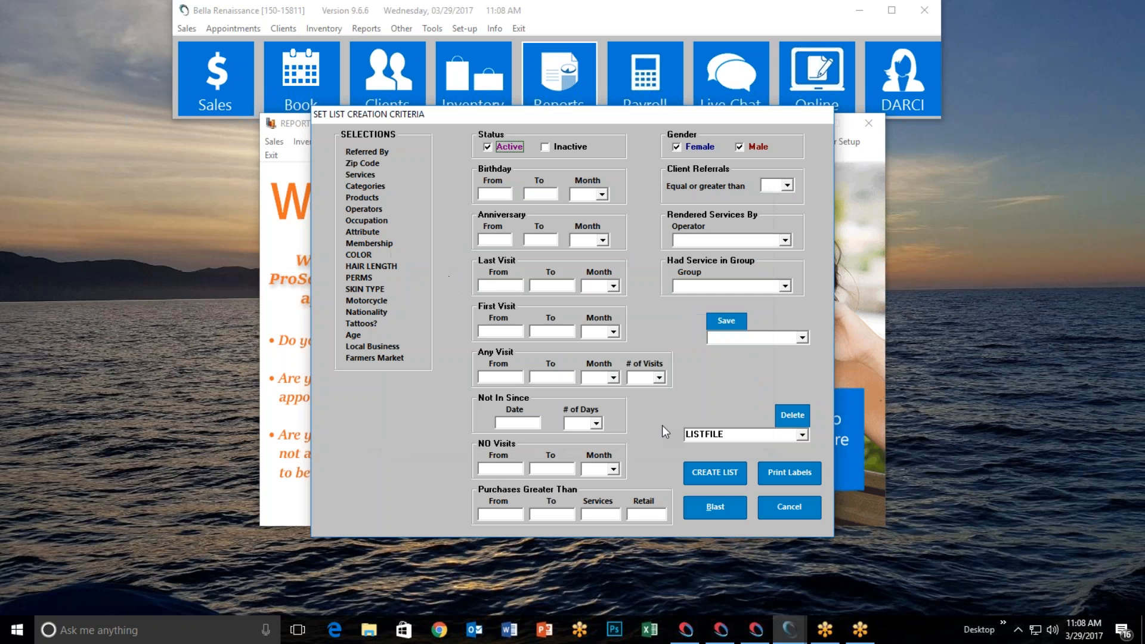
click(788, 508)
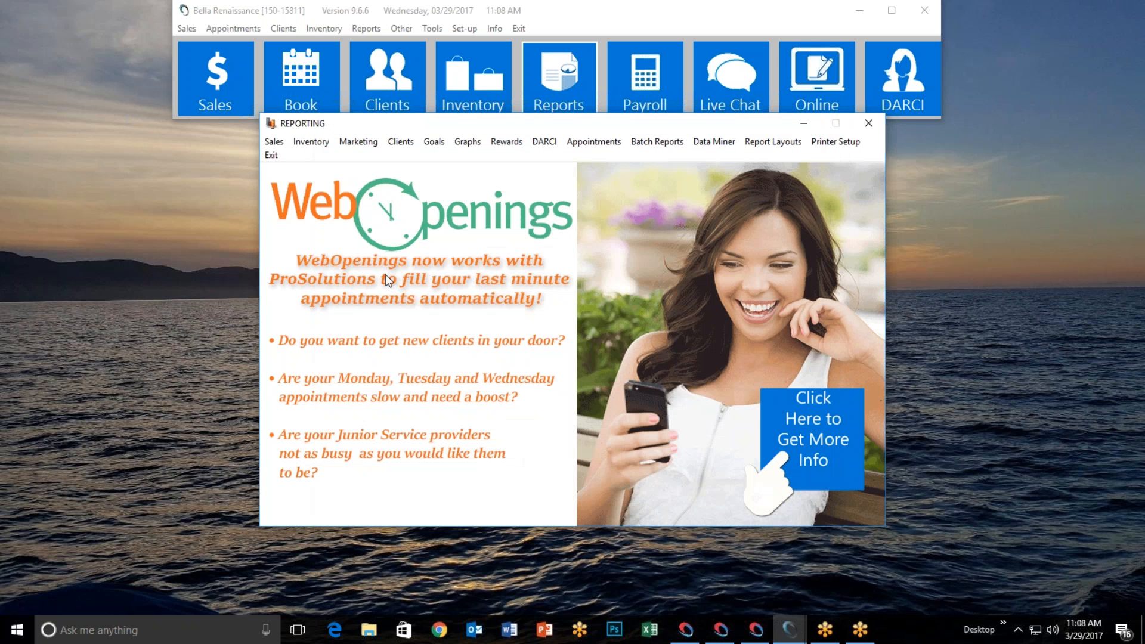
click(271, 155)
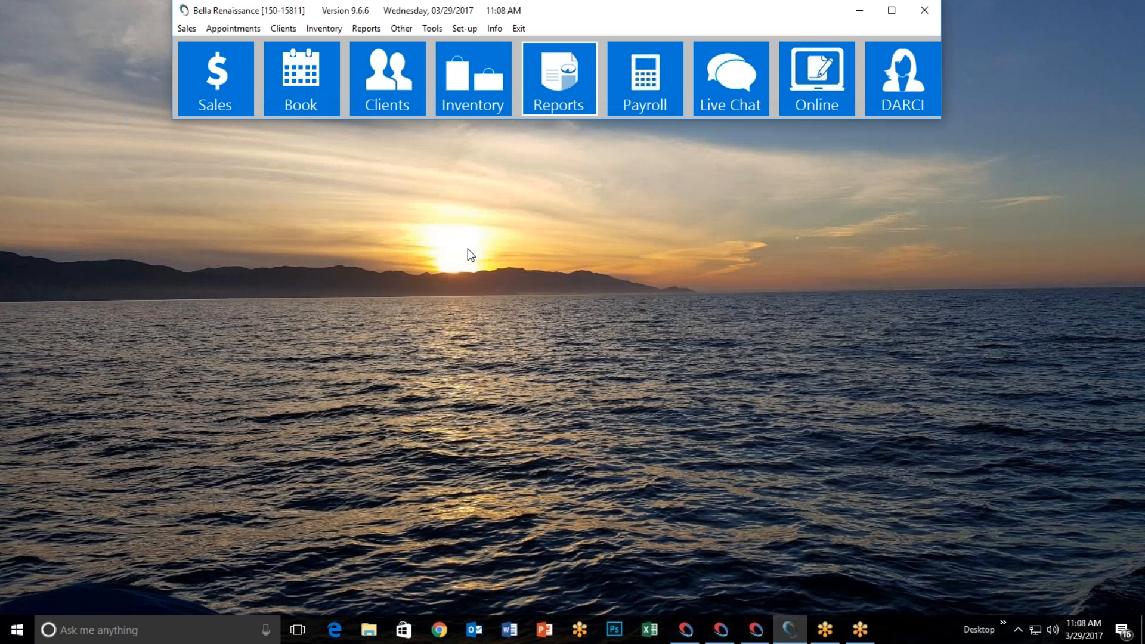